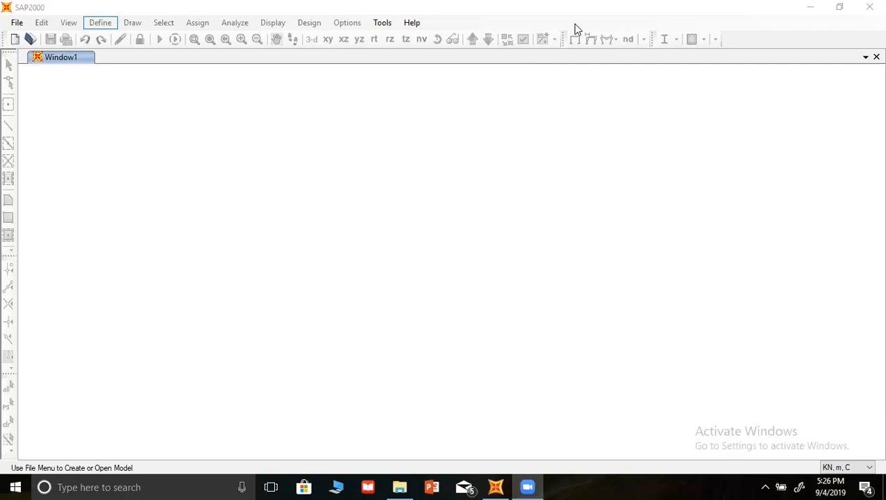
pyautogui.press('Right')
pyautogui.press('Right')
pyautogui.press('Right')
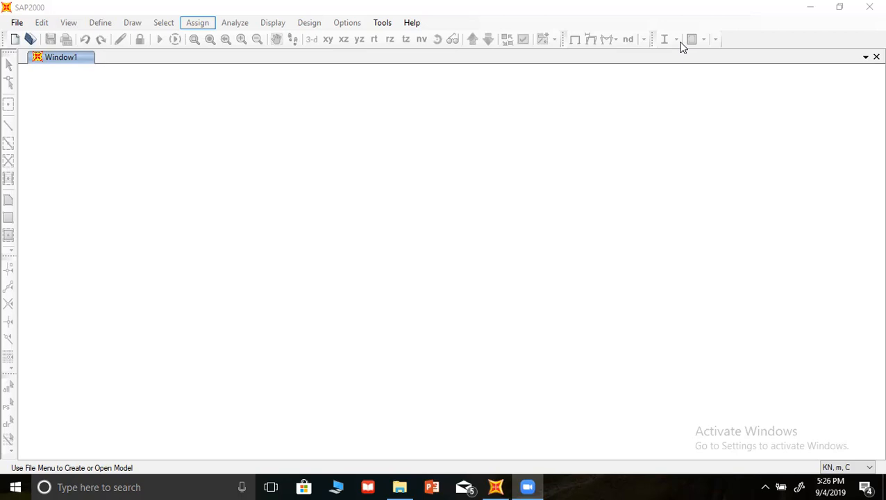
pyautogui.click(20, 24)
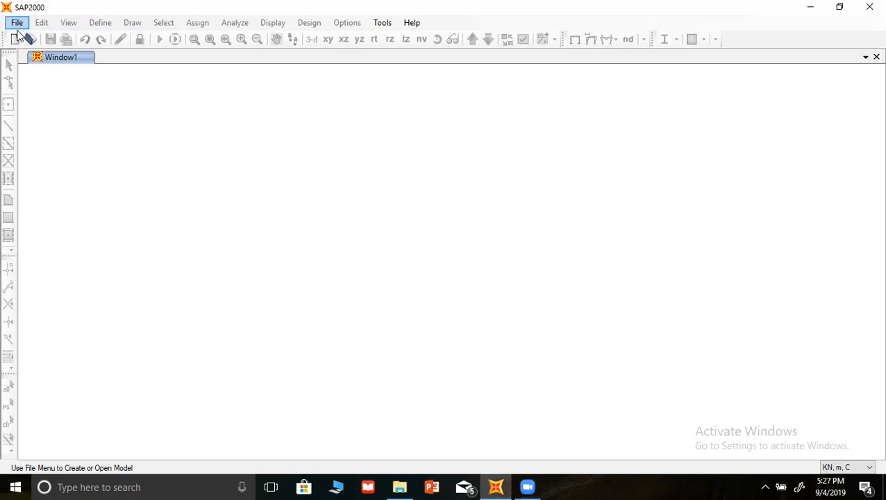
pyautogui.click(18, 25)
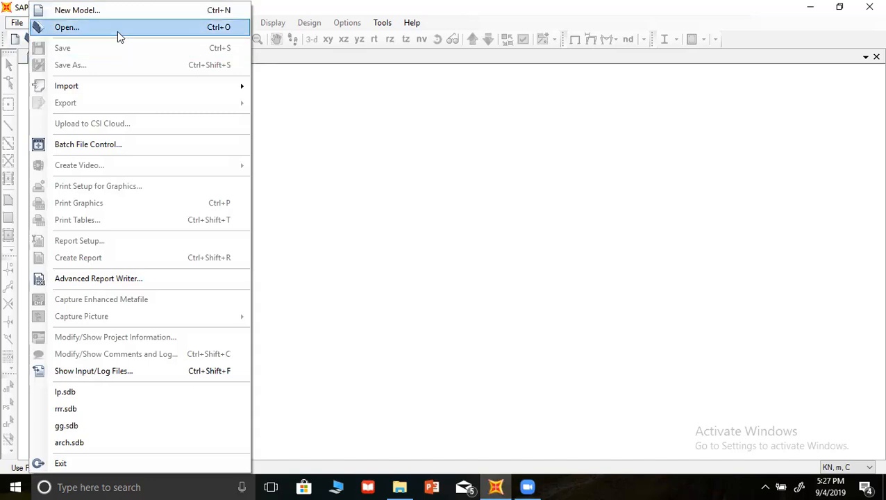
pyautogui.moveTo(134, 87)
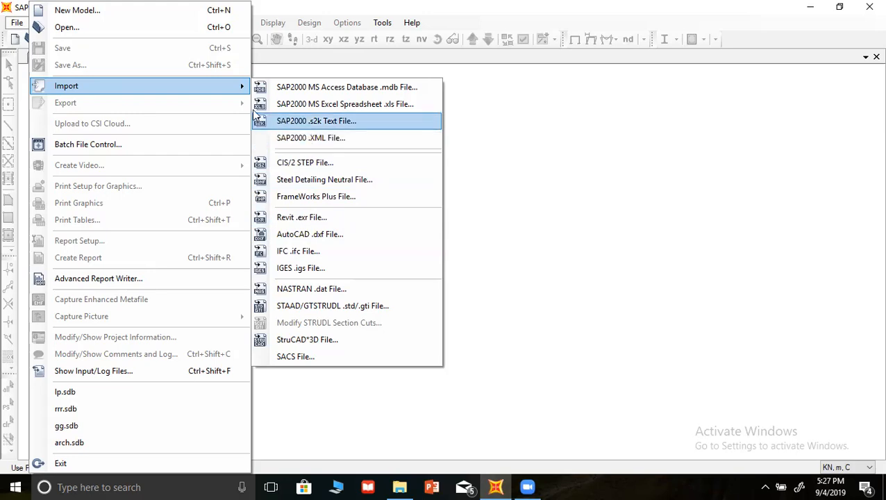
pyautogui.click(178, 12)
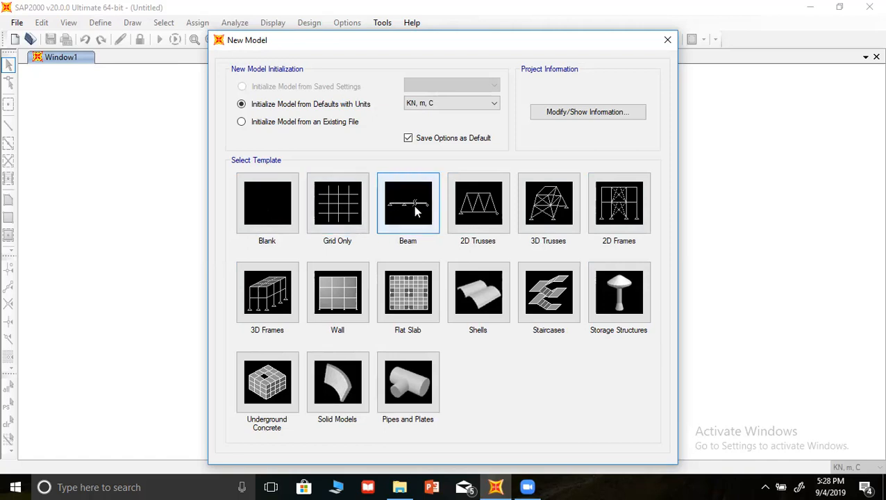
pyautogui.click(331, 199)
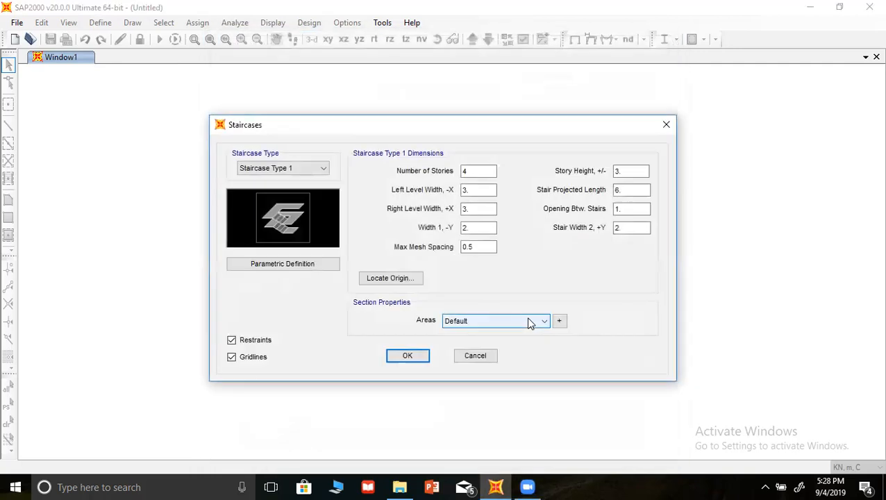
pyautogui.click(667, 124)
# Start a new model in KN, m, C units from the Grid Only template
pyautogui.click(16, 22)
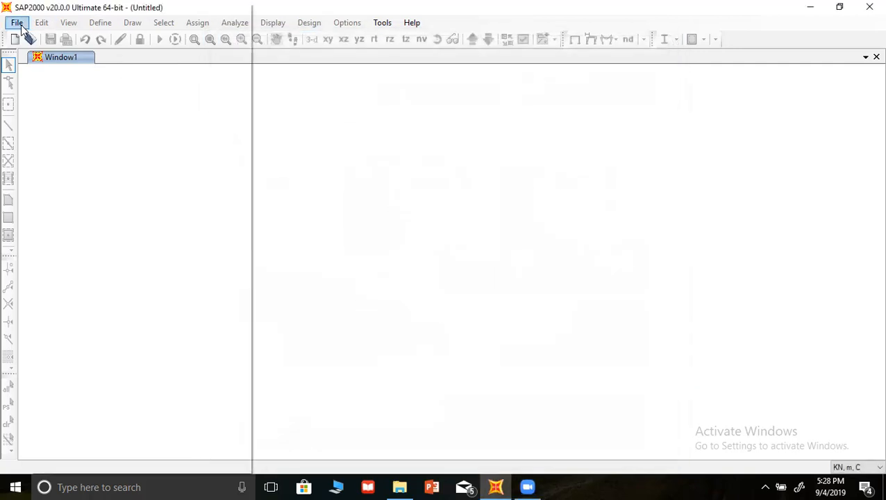
pyautogui.click(70, 10)
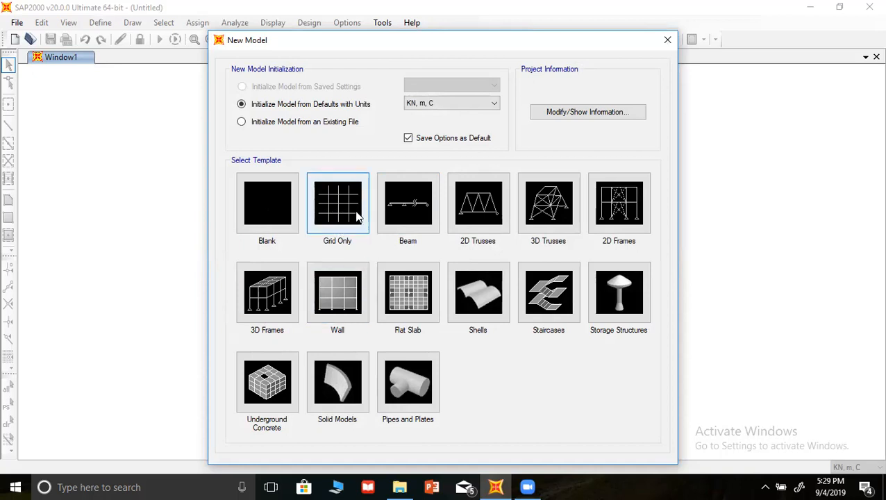
pyautogui.click(442, 104)
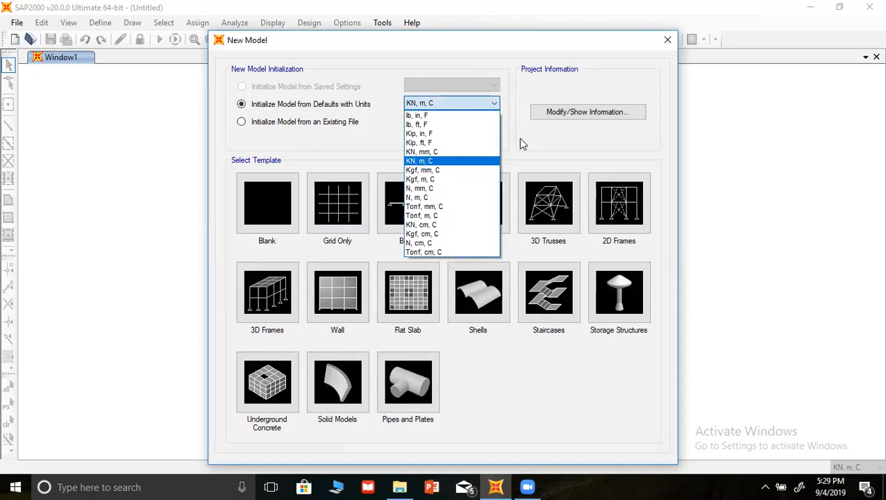
pyautogui.click(462, 106)
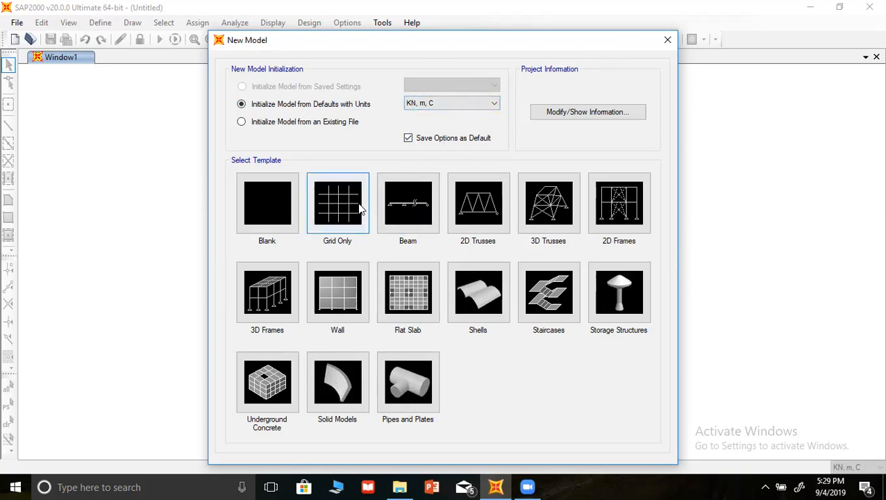
pyautogui.click(340, 210)
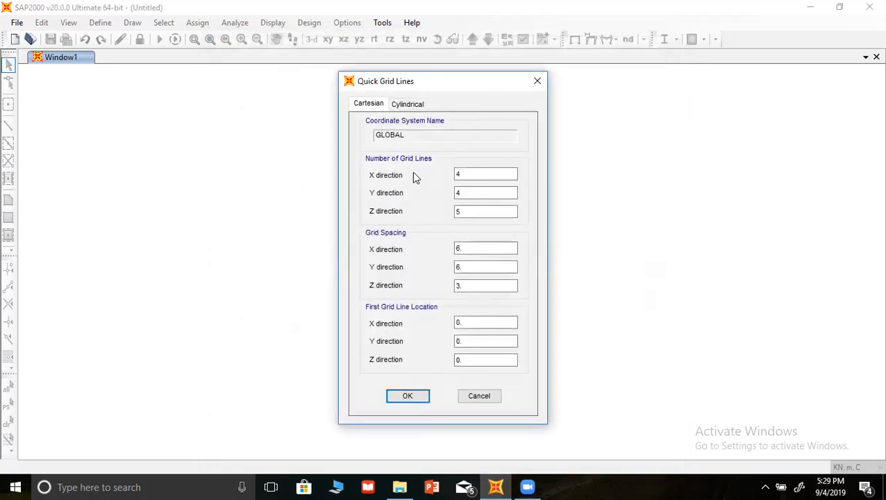
# Set the number of grid lines in the Y direction to 1
pyautogui.click(470, 173)
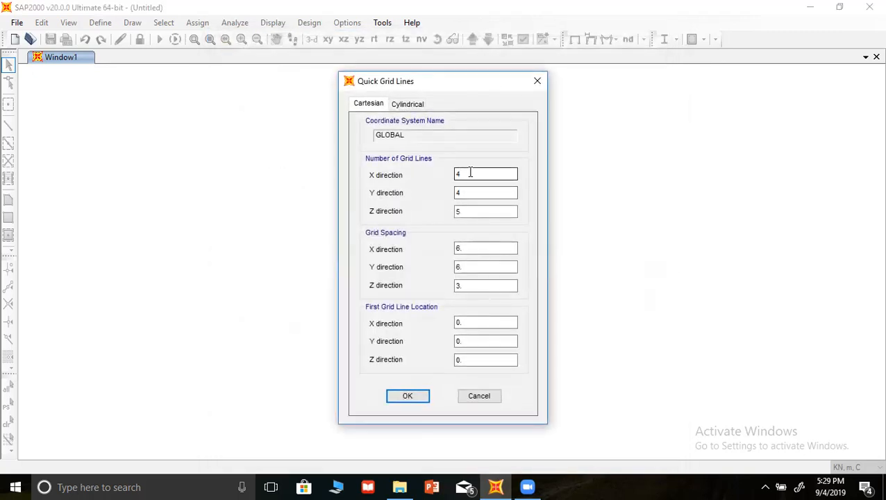
pyautogui.moveTo(441, 168); pyautogui.dragTo(429, 167)
pyautogui.click(473, 193)
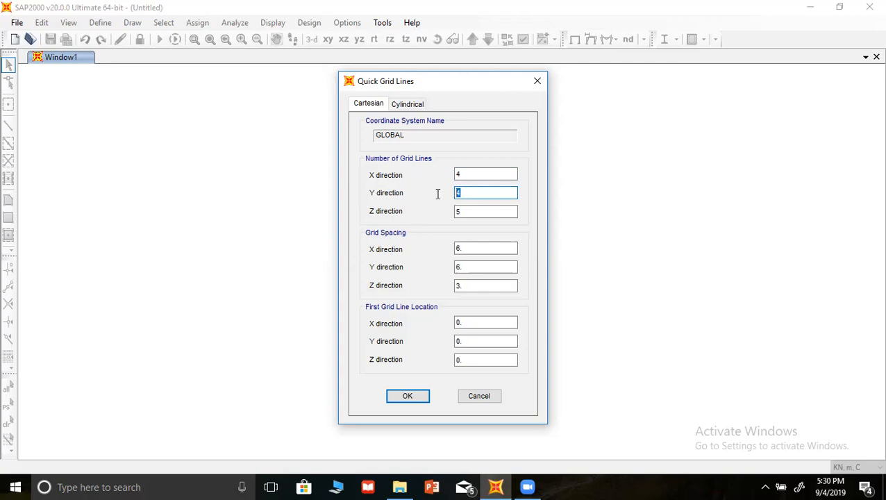
pyautogui.write('1')
pyautogui.doubleClick(467, 194)
# Set the grid spacing to 1 m in the X, Y and Z directions and create the grid
pyautogui.moveTo(464, 250); pyautogui.dragTo(443, 252)
pyautogui.write('1')
pyautogui.doubleClick(462, 268)
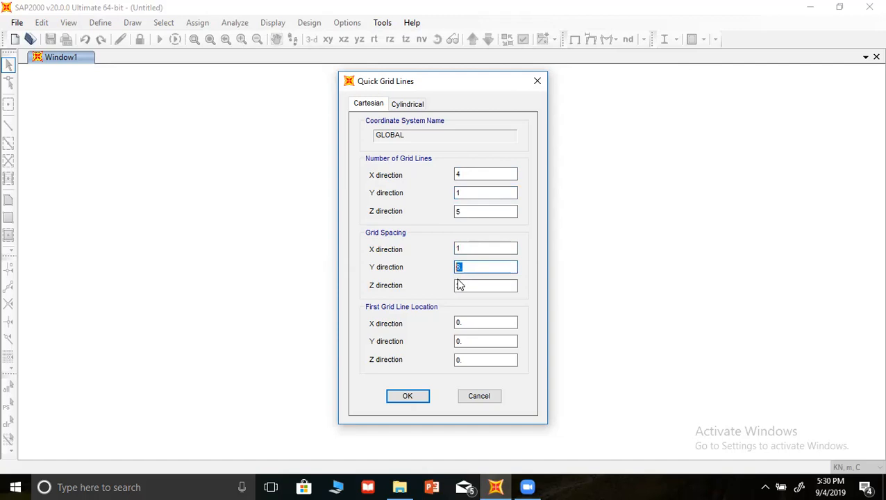
pyautogui.write('1')
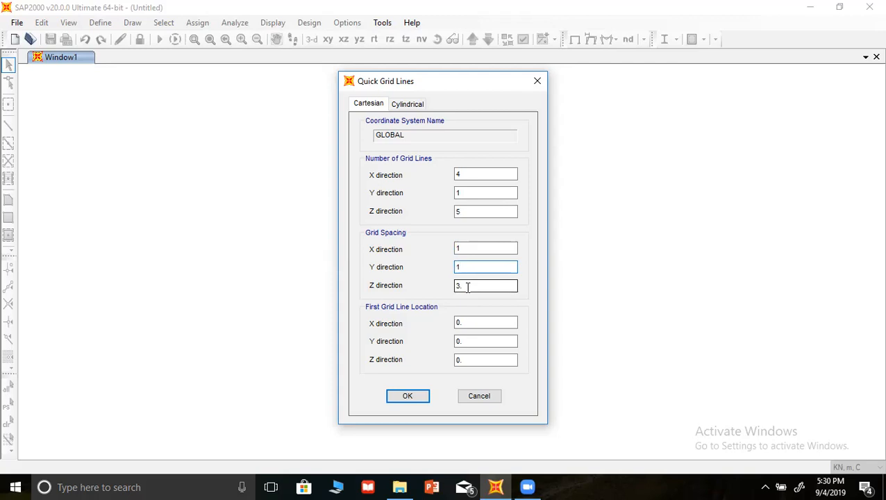
pyautogui.moveTo(468, 287); pyautogui.dragTo(441, 288)
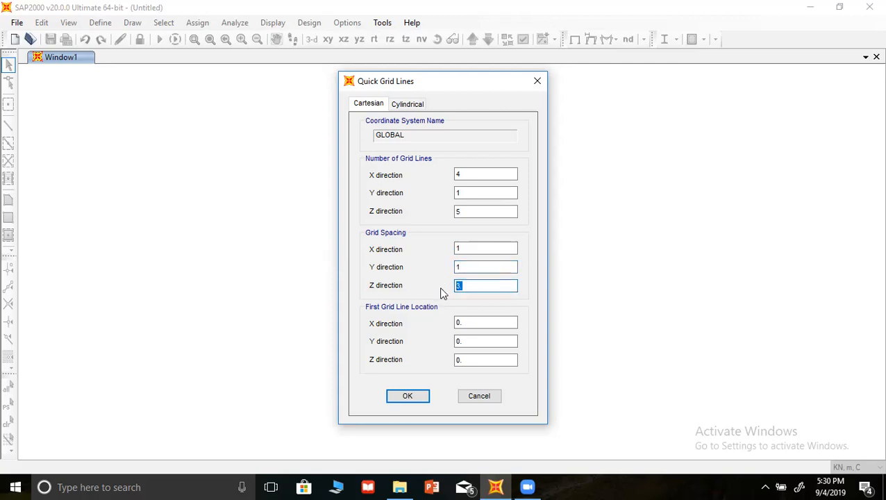
pyautogui.write('1')
pyautogui.click(409, 396)
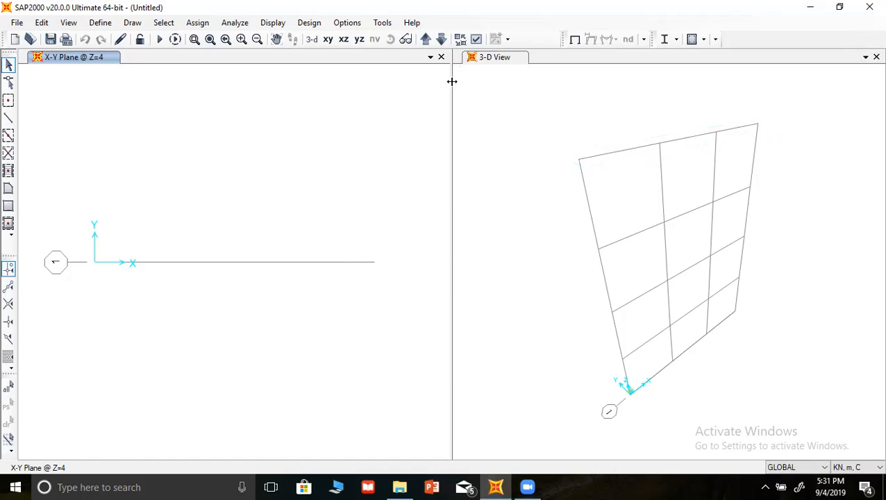
# Widen the plan view's window and switch that view to the X-Z plane
pyautogui.moveTo(452, 81); pyautogui.dragTo(485, 87)
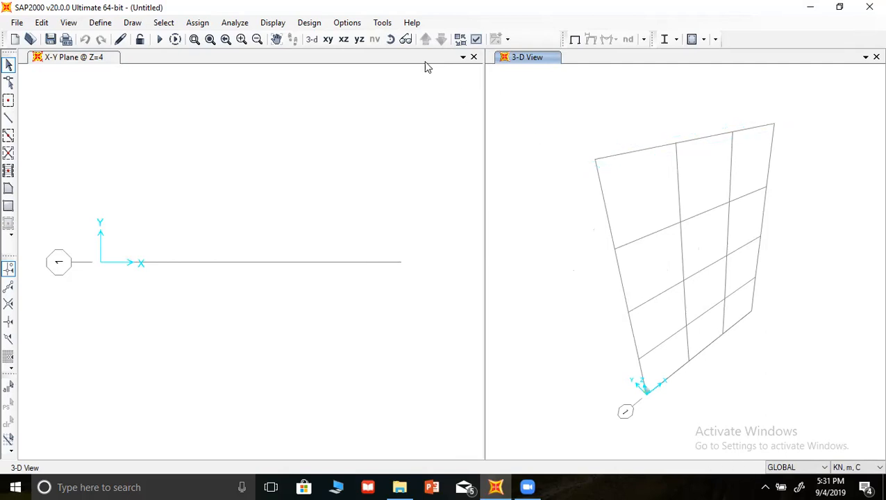
pyautogui.click(287, 165)
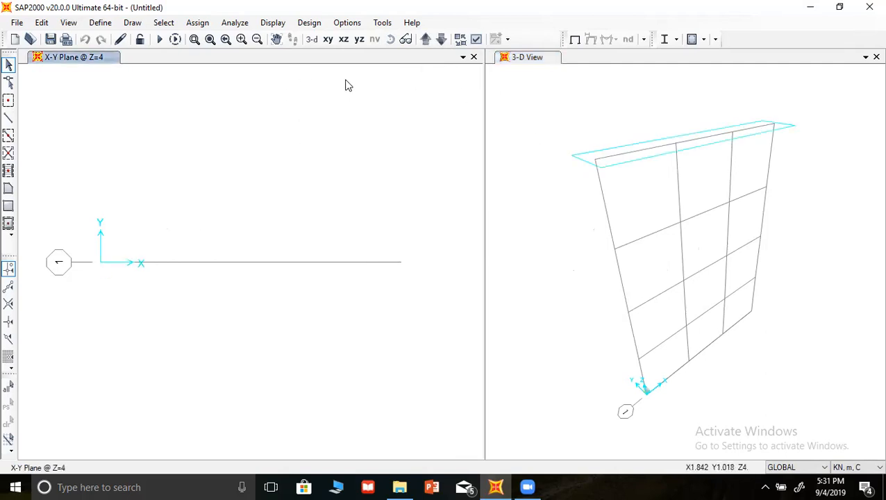
pyautogui.click(343, 40)
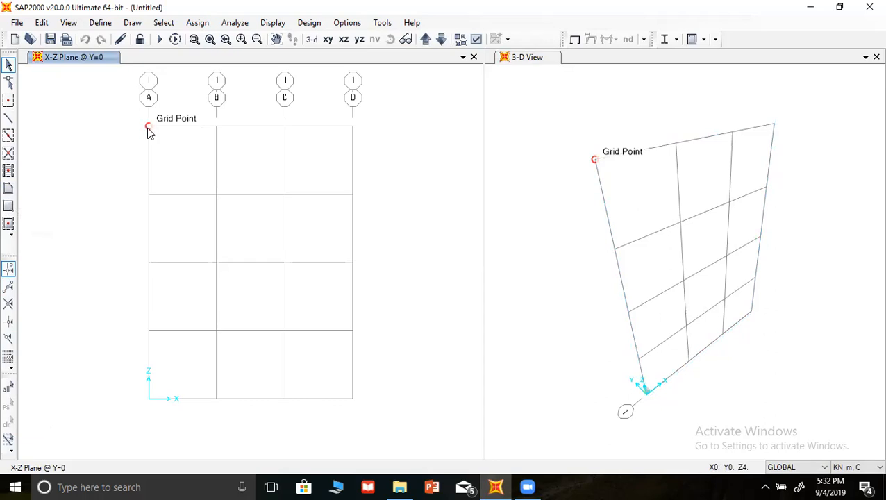
pyautogui.moveTo(131, 109); pyautogui.dragTo(166, 151)
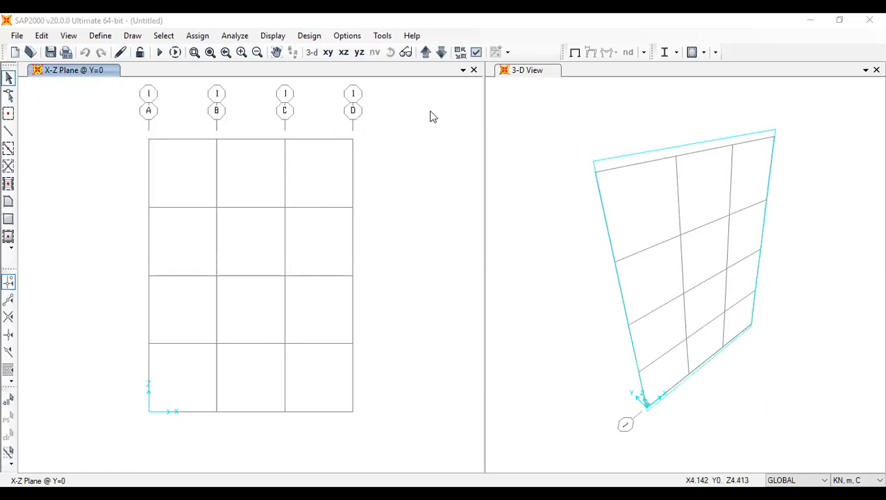
# Switch the X-Z plane view to 3-D and examine the grid in both 3-D views
pyautogui.click(314, 52)
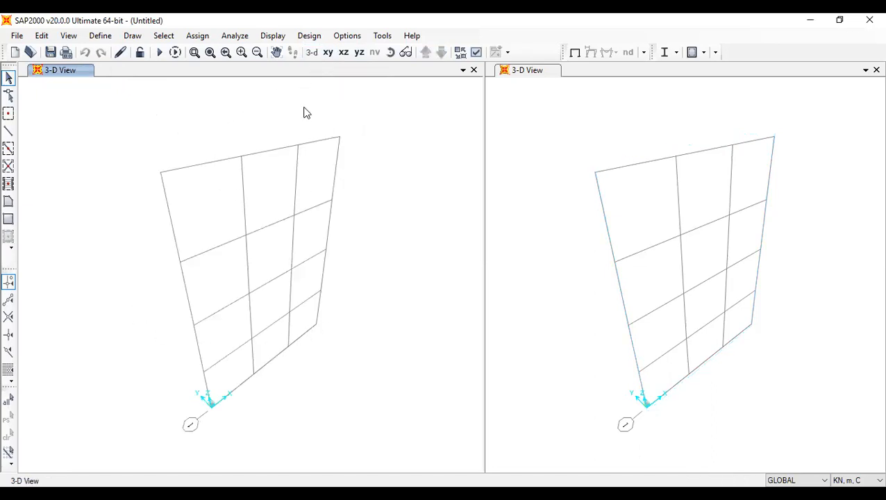
pyautogui.click(390, 54)
pyautogui.moveTo(372, 335); pyautogui.dragTo(327, 316)
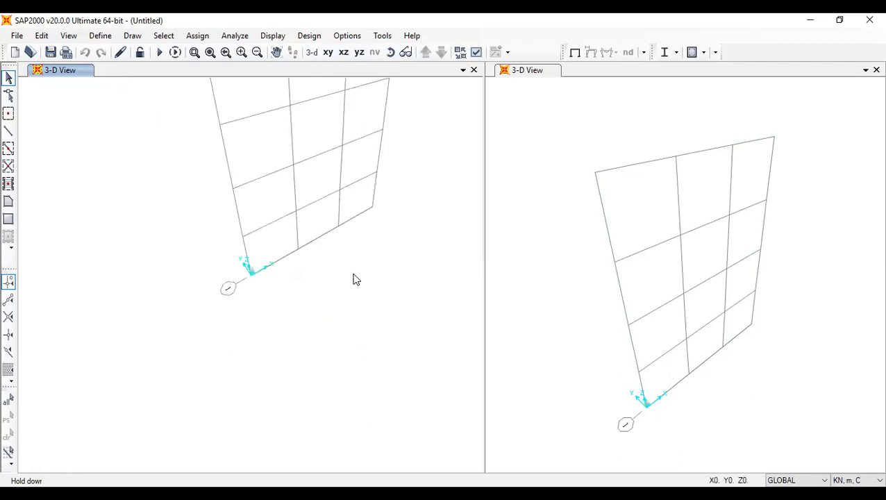
pyautogui.moveTo(417, 154); pyautogui.dragTo(395, 177, button='middle')
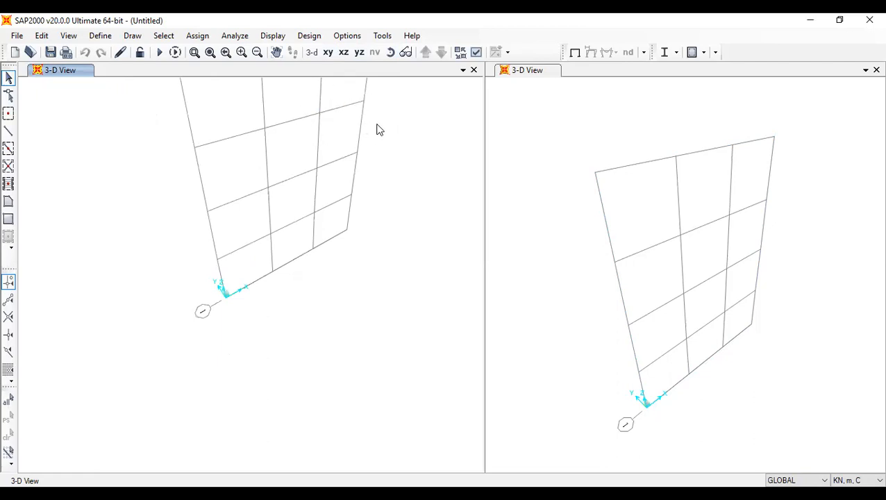
pyautogui.moveTo(378, 130); pyautogui.dragTo(376, 263, button='middle')
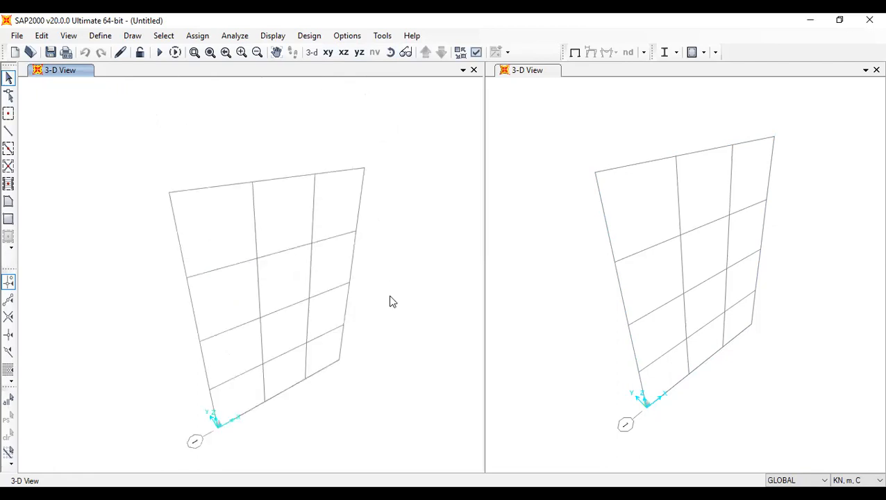
pyautogui.click(391, 52)
pyautogui.moveTo(396, 157); pyautogui.dragTo(367, 297)
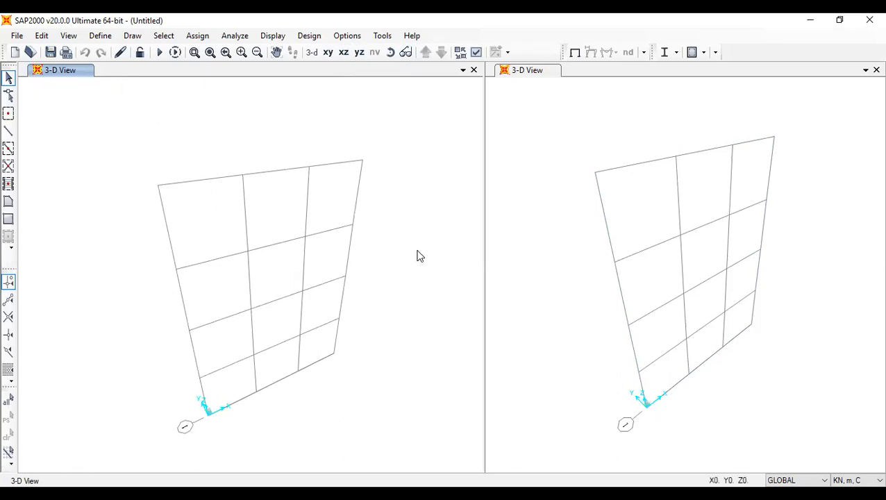
pyautogui.click(390, 55)
pyautogui.click(578, 241)
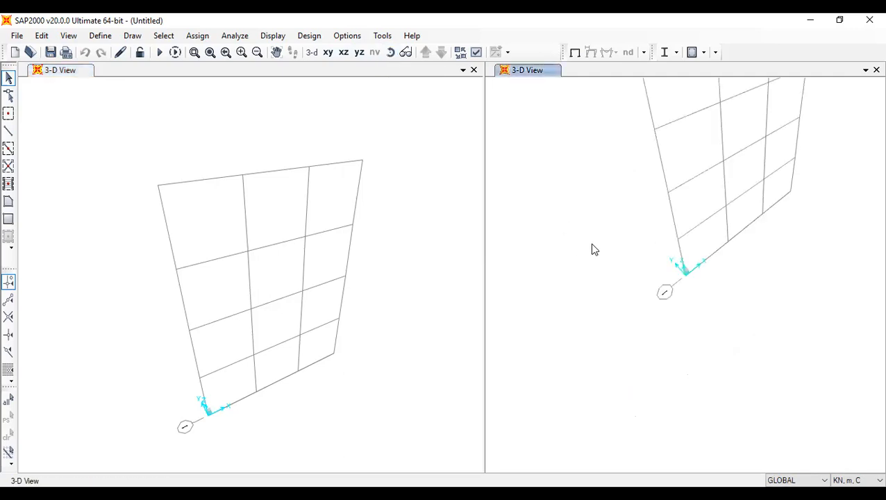
pyautogui.moveTo(631, 202); pyautogui.dragTo(616, 340, button='middle')
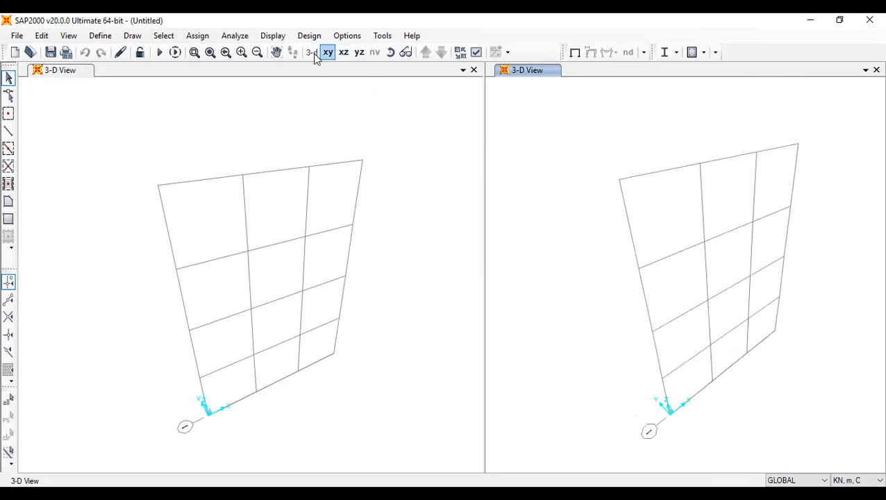
# Pan around the grid in the wider 3-D view and return that view to the X-Z plane
pyautogui.click(277, 53)
pyautogui.moveTo(283, 232); pyautogui.dragTo(301, 195)
pyautogui.moveTo(301, 195); pyautogui.dragTo(295, 233)
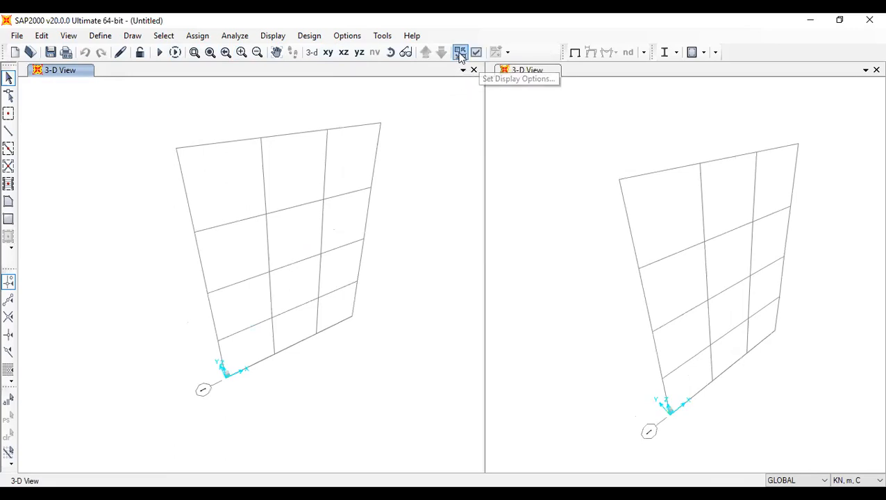
pyautogui.moveTo(406, 178); pyautogui.dragTo(406, 211, button='middle')
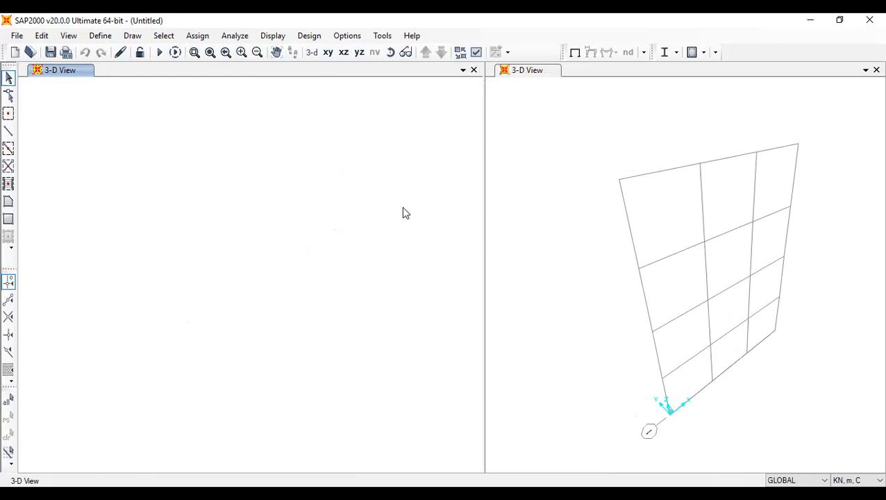
pyautogui.click(343, 52)
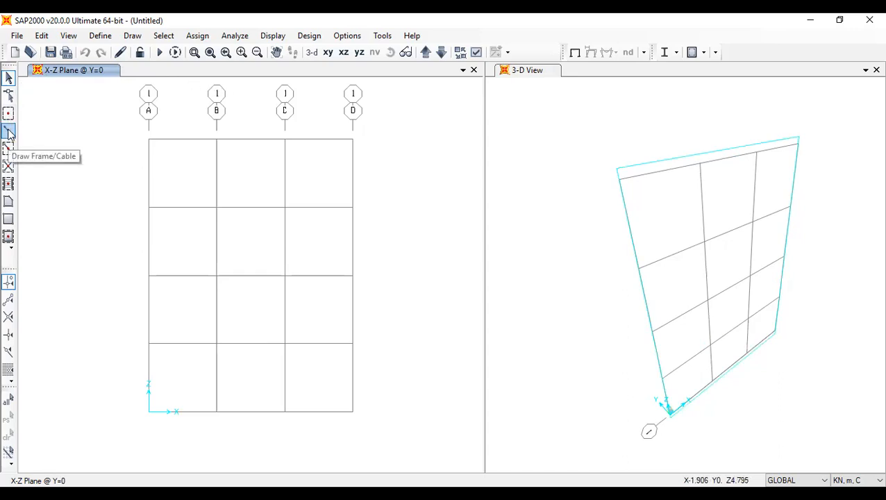
pyautogui.click(47, 38)
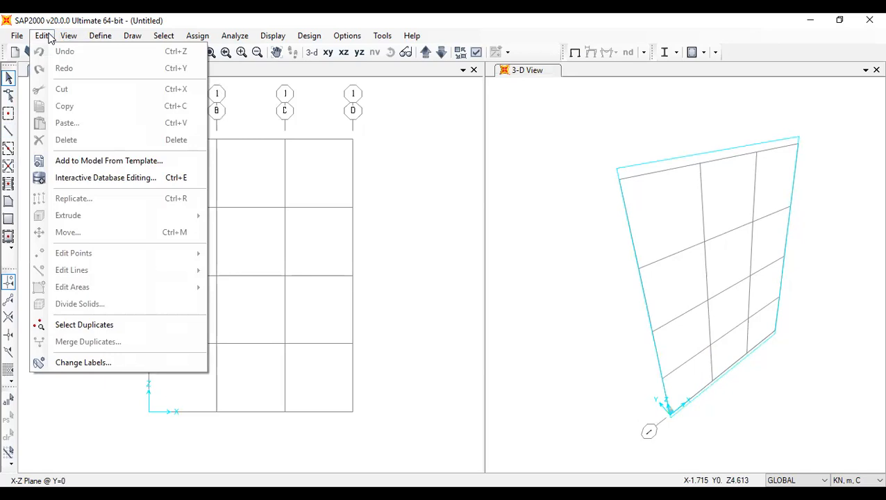
pyautogui.moveTo(66, 37)
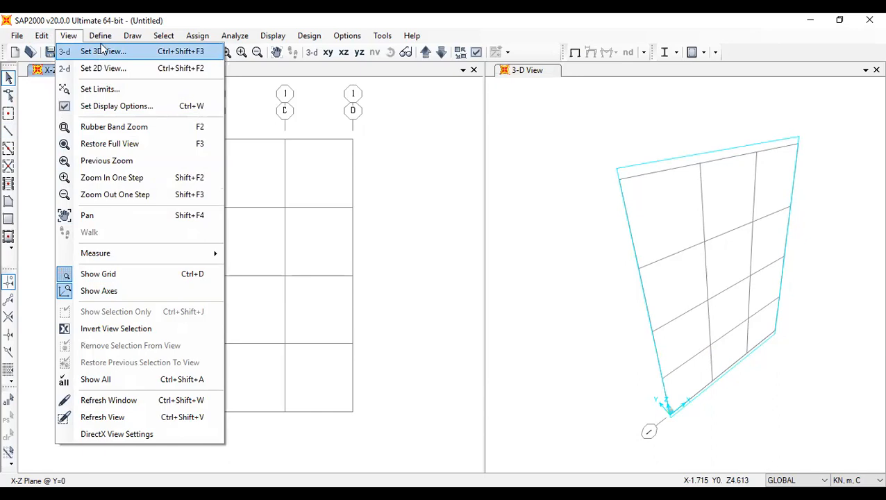
pyautogui.moveTo(101, 40)
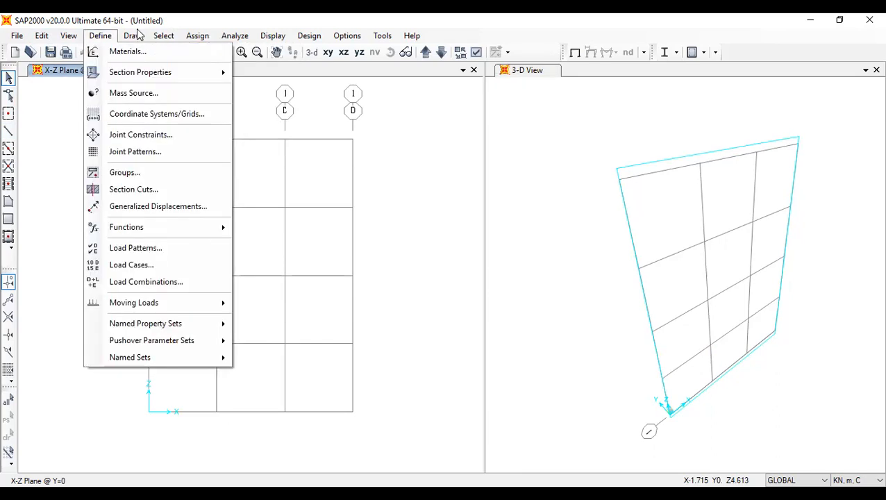
pyautogui.moveTo(135, 35)
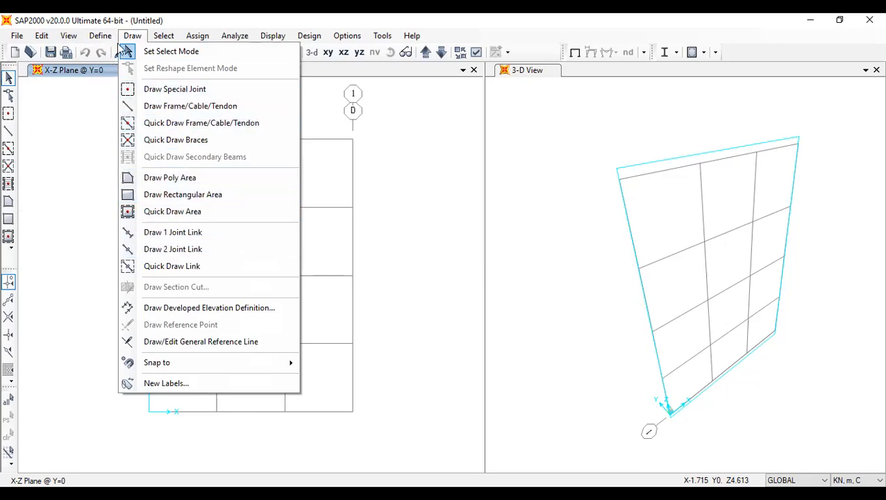
# Examine the commands offered for selecting, assigning, displaying results, design, program options, tools and help
pyautogui.press('Right')
pyautogui.moveTo(273, 51)
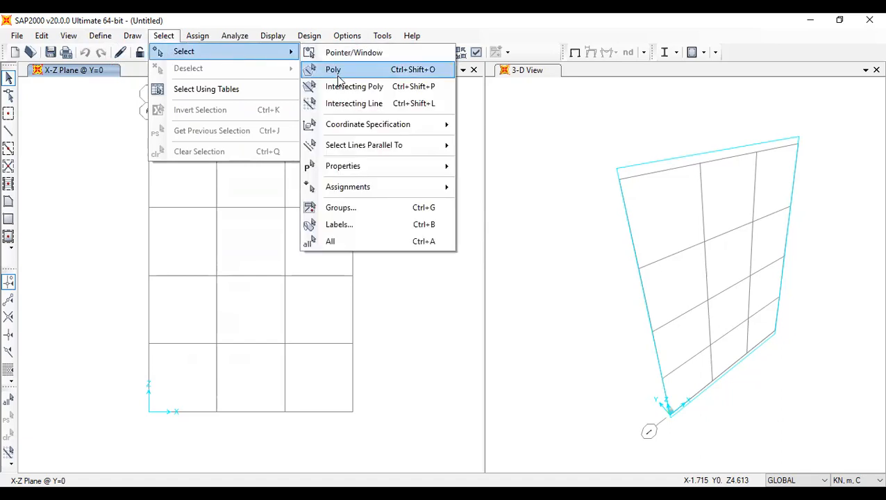
pyautogui.moveTo(378, 186)
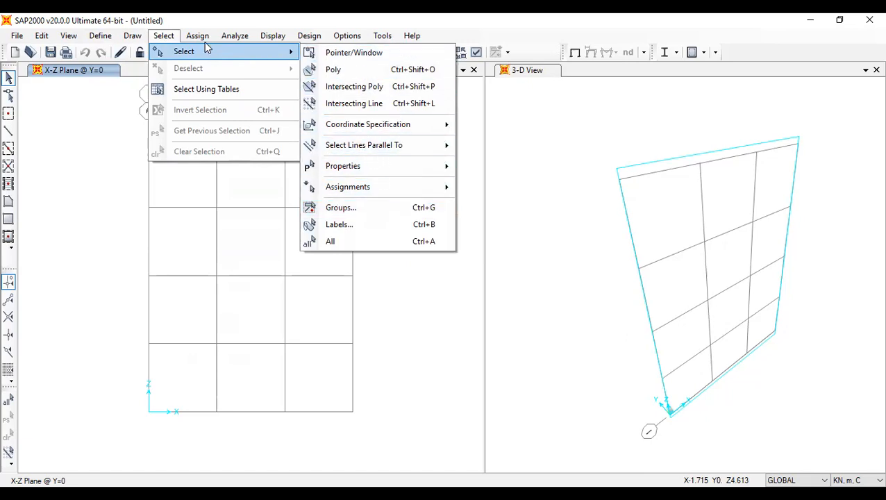
pyautogui.moveTo(199, 40)
pyautogui.moveTo(208, 56)
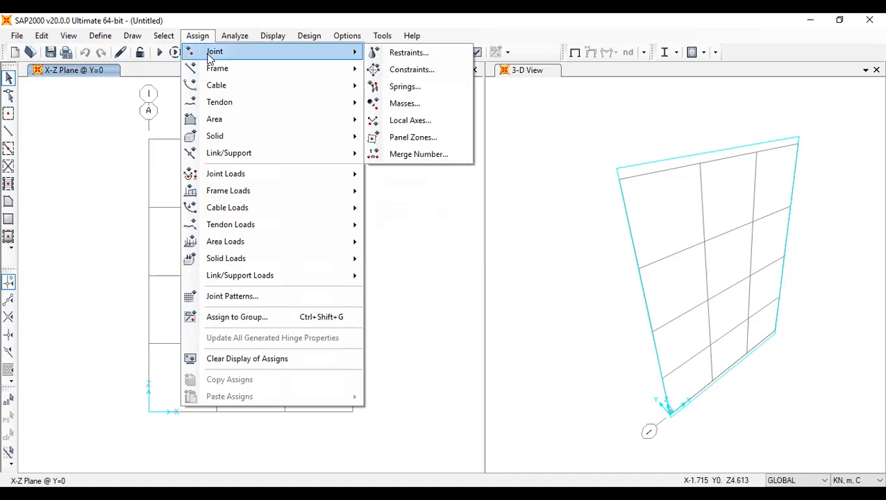
pyautogui.moveTo(291, 153)
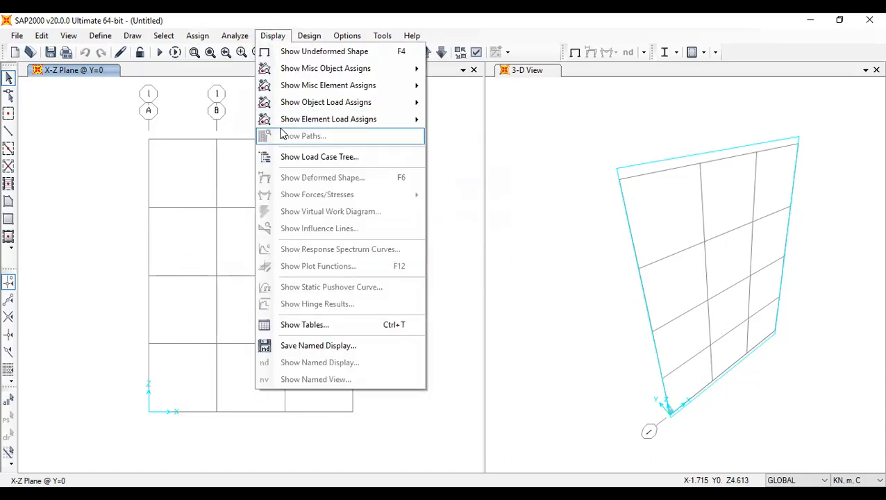
pyautogui.moveTo(316, 103)
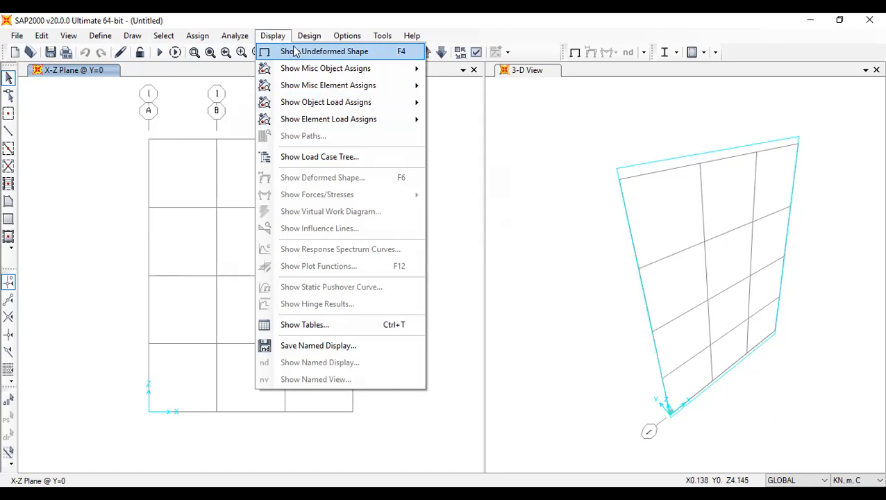
pyautogui.moveTo(310, 36)
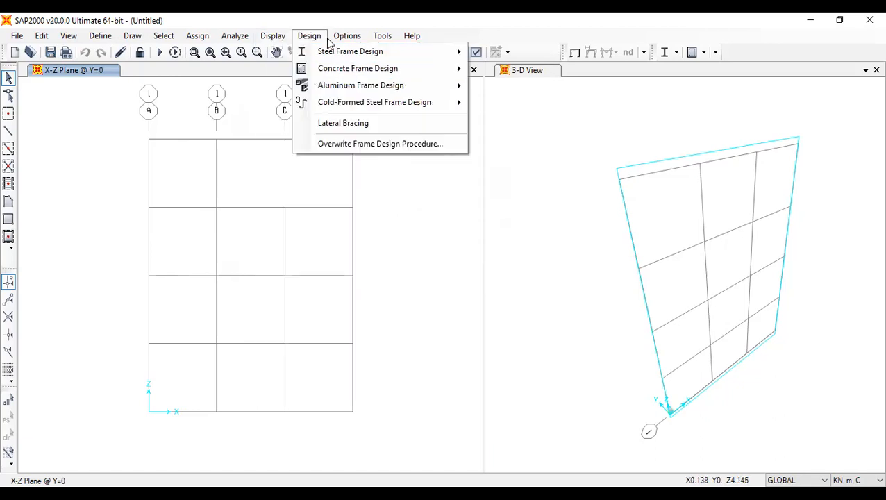
pyautogui.moveTo(346, 40)
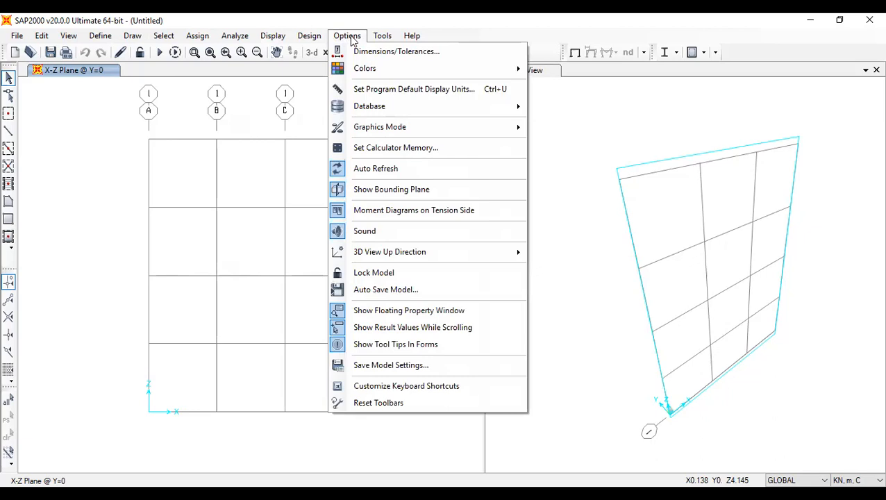
pyautogui.press('Right')
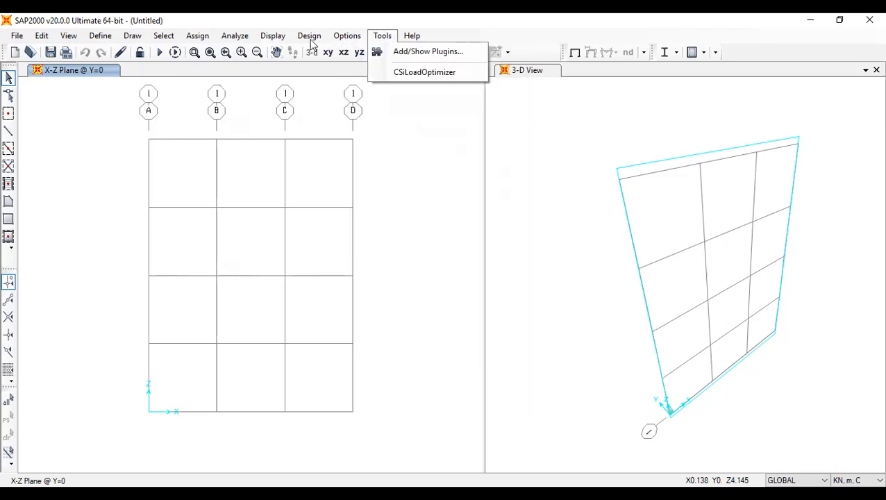
pyautogui.click(411, 39)
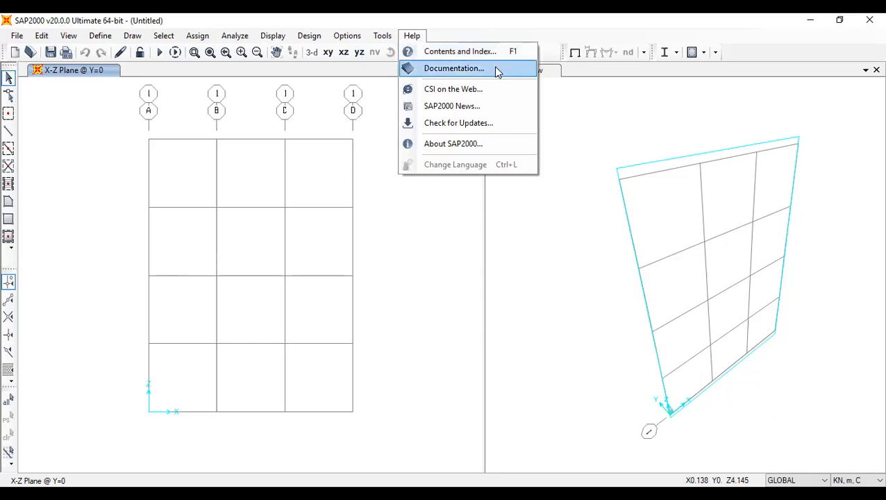
pyautogui.click(586, 105)
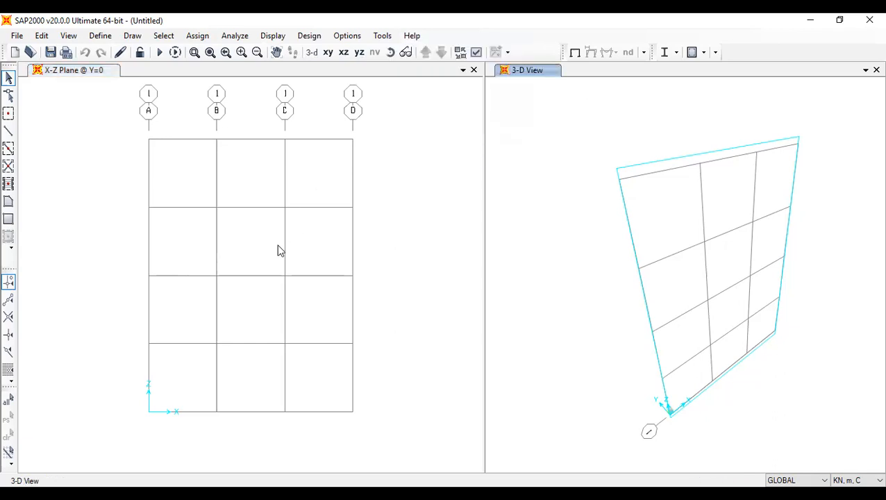
# Draw a straight frame column on grid B from Z=1 to Z=2, continued by a beam to grid C at Z=2
pyautogui.click(8, 133)
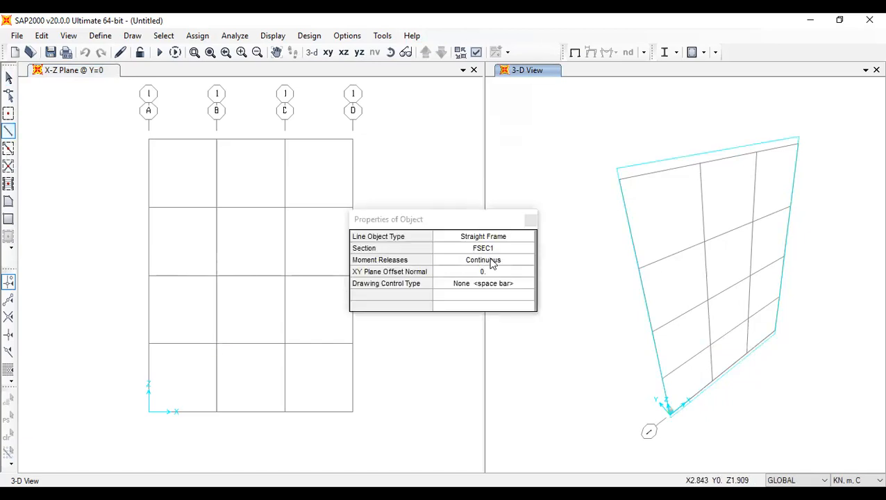
pyautogui.click(216, 345)
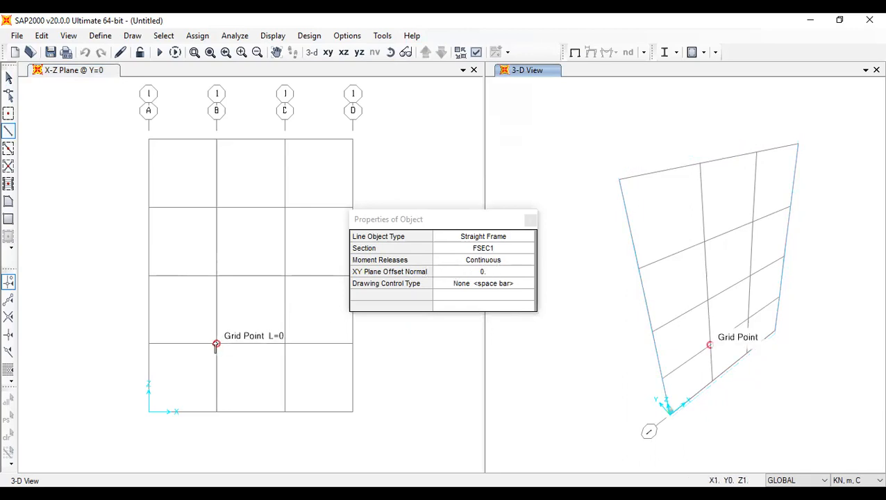
pyautogui.click(216, 276)
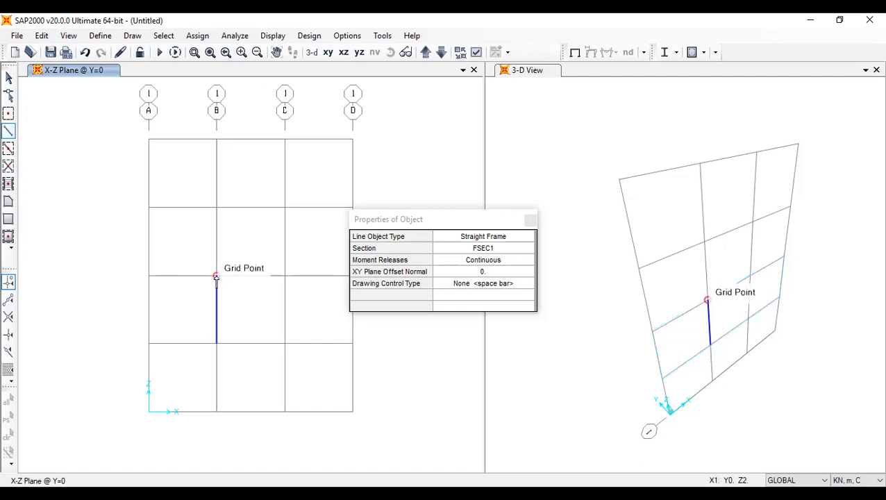
pyautogui.click(284, 276)
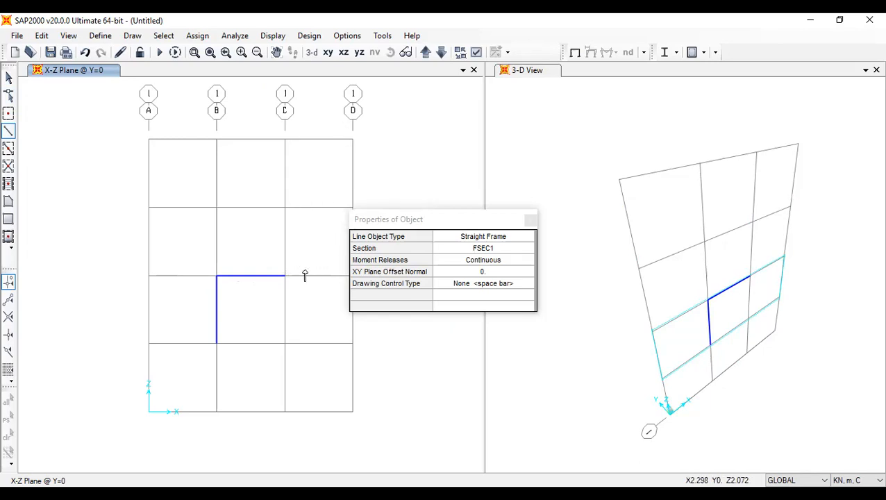
# Close the object properties window and draw a straight frame beam from grid B to grid A at Z=2
pyautogui.doubleClick(212, 279)
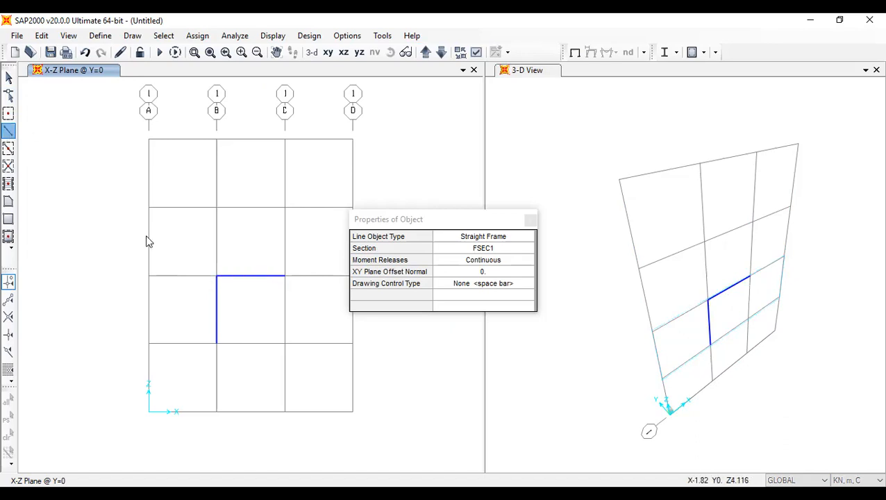
pyautogui.click(530, 221)
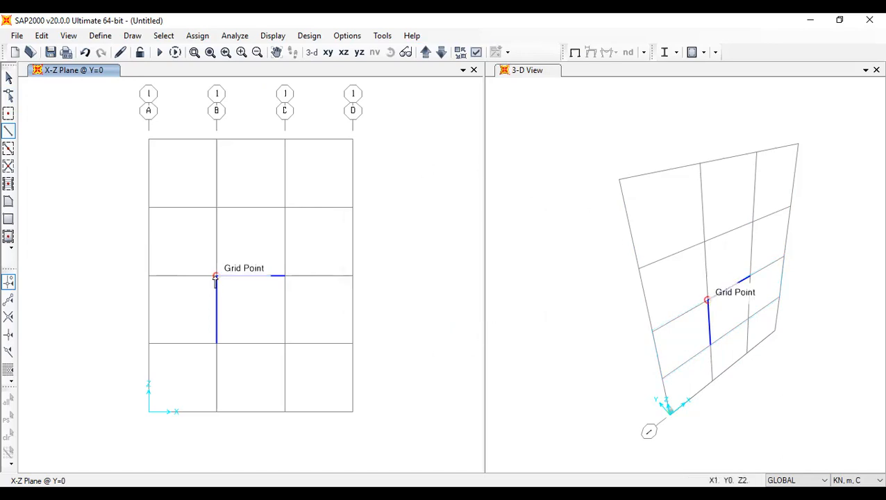
pyautogui.click(216, 276)
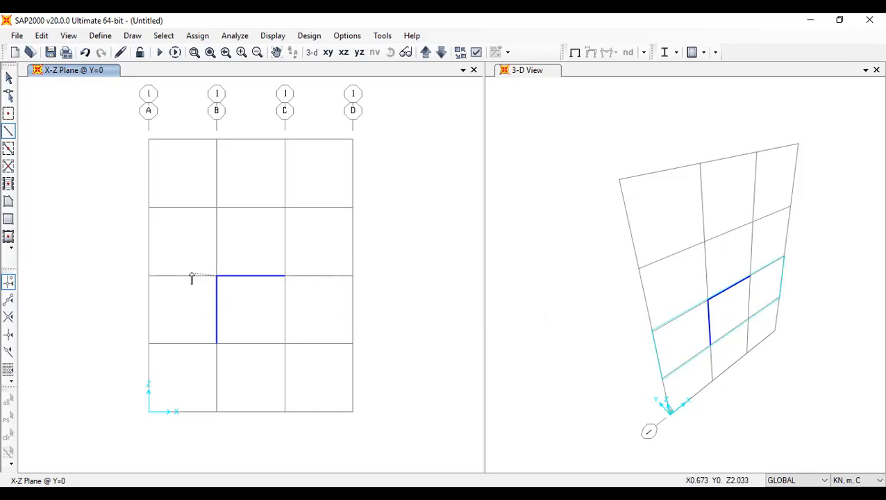
pyautogui.click(148, 276)
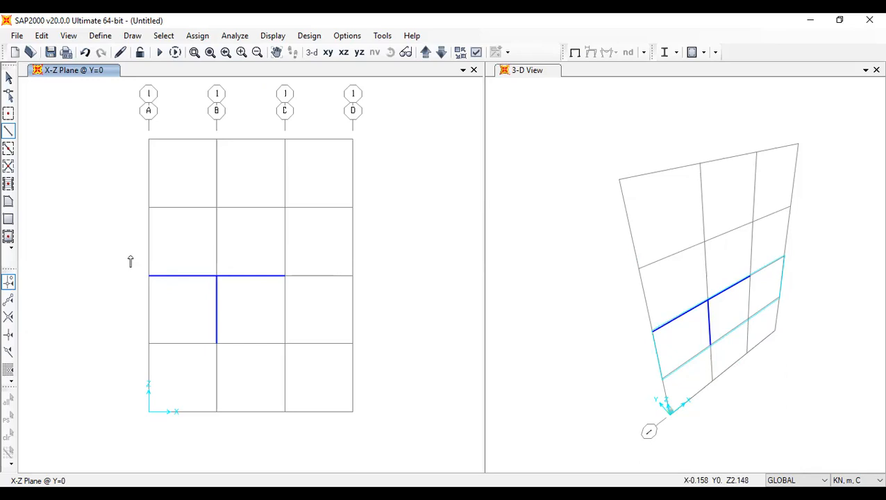
# In select mode, select the beam between grids A and B and its grid A end joint, and deselect them again
pyautogui.click(8, 79)
pyautogui.moveTo(139, 275); pyautogui.dragTo(123, 254)
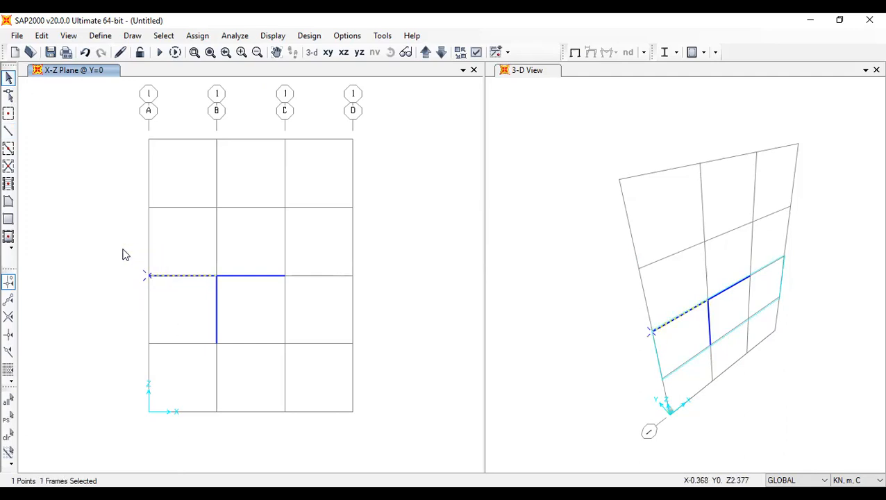
pyautogui.press('Delete')
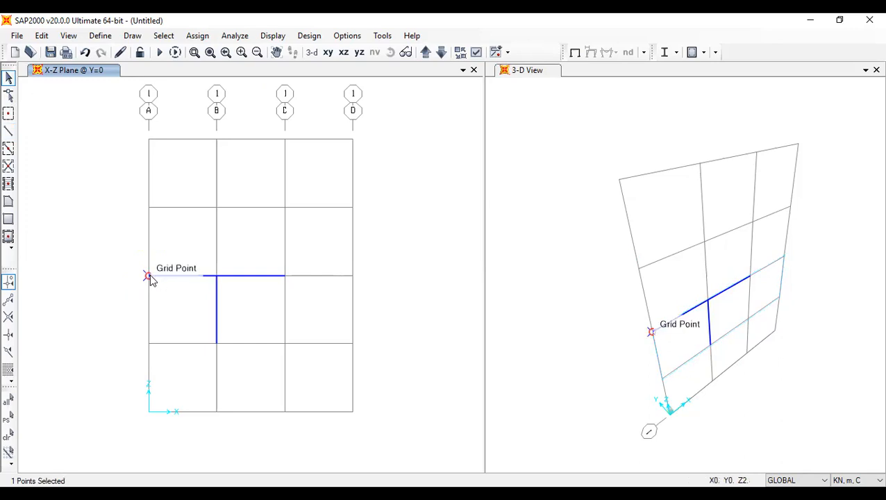
pyautogui.hotkey('ctrl', 'z')
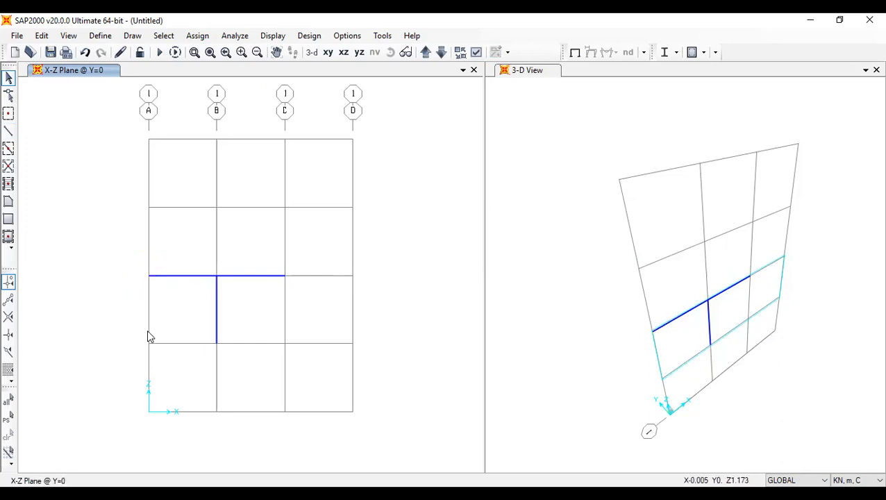
pyautogui.click(166, 277)
pyautogui.click(166, 277)
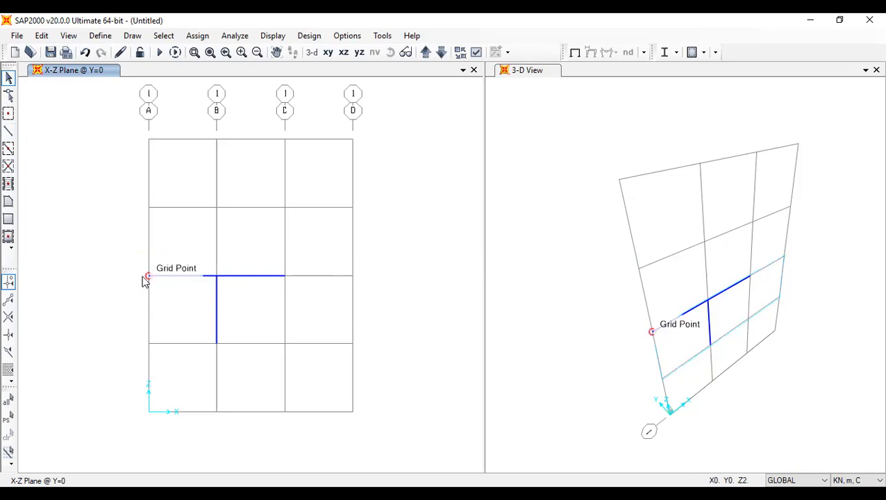
# Window-select the A–B beam and the column, then crossing-select all three frames, clearing the selection after each
pyautogui.moveTo(136, 252); pyautogui.dragTo(251, 354)
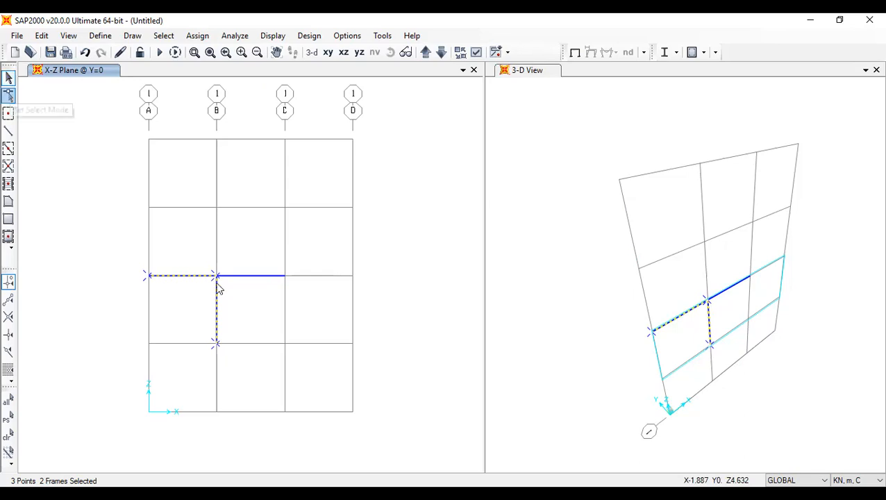
pyautogui.click(10, 437)
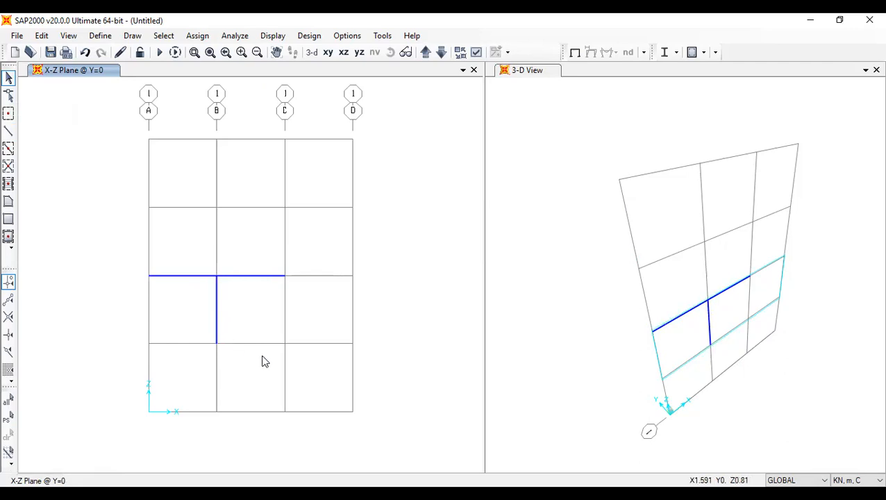
pyautogui.moveTo(272, 357); pyautogui.dragTo(129, 248)
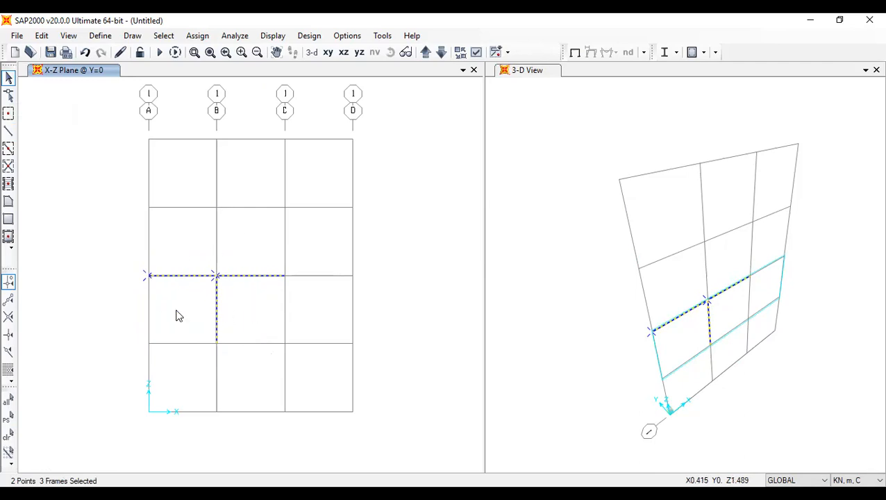
pyautogui.moveTo(257, 334); pyautogui.dragTo(140, 234)
pyautogui.click(8, 451)
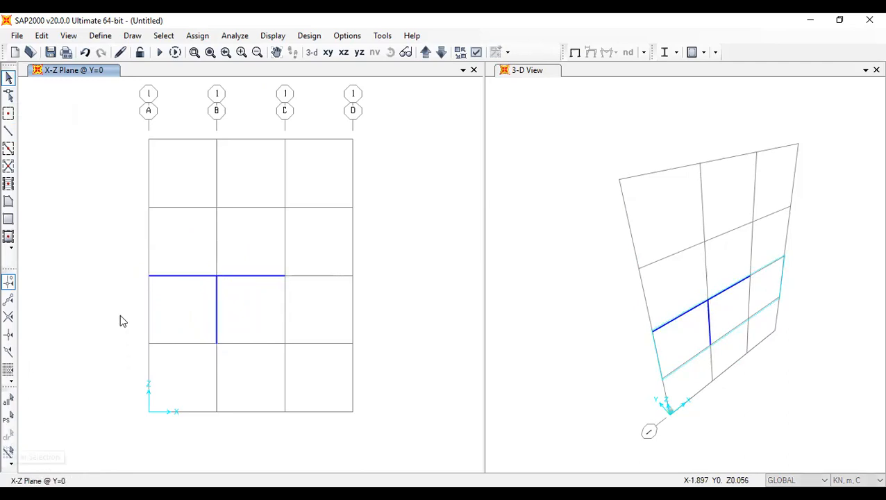
# Window-select only the beam between grids A and B with its end joints, and clear the selection
pyautogui.moveTo(109, 237); pyautogui.dragTo(232, 323)
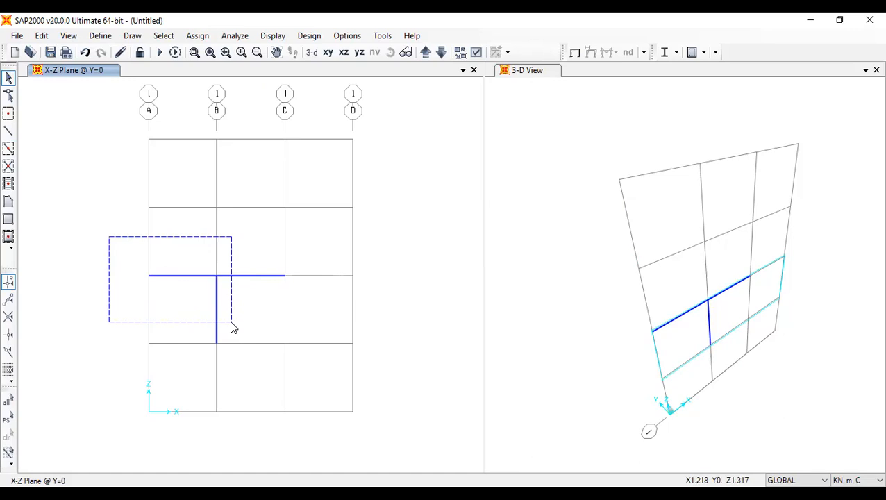
pyautogui.moveTo(231, 323); pyautogui.dragTo(231, 323)
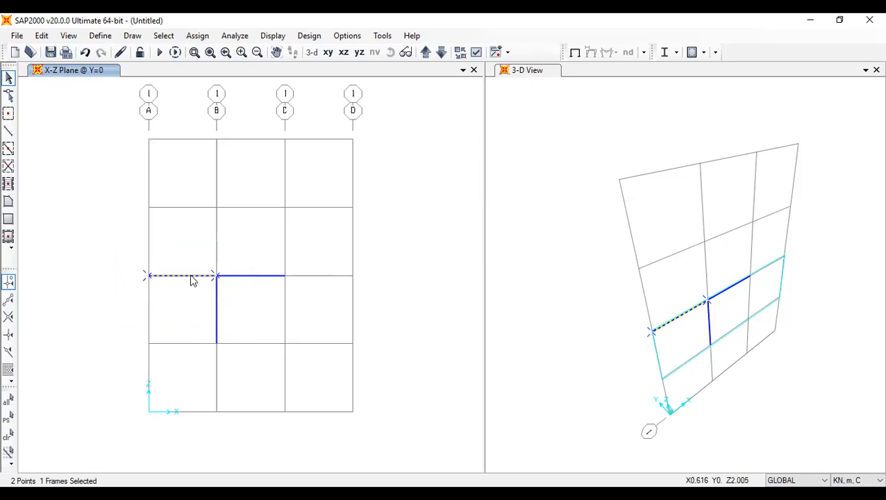
pyautogui.click(9, 436)
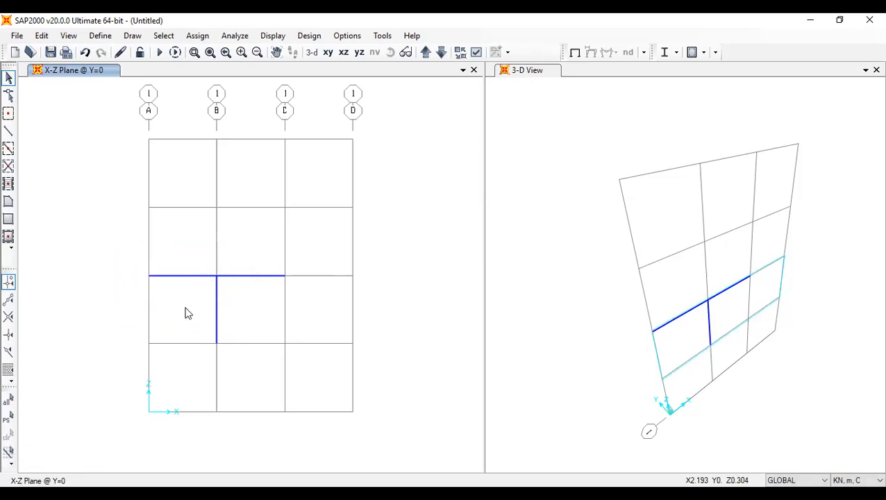
# Select the beam's end joint at grid A, Z=2 and assign it a pinned restraint with translations 1, 2 and 3 fixed
pyautogui.moveTo(113, 238); pyautogui.dragTo(171, 312)
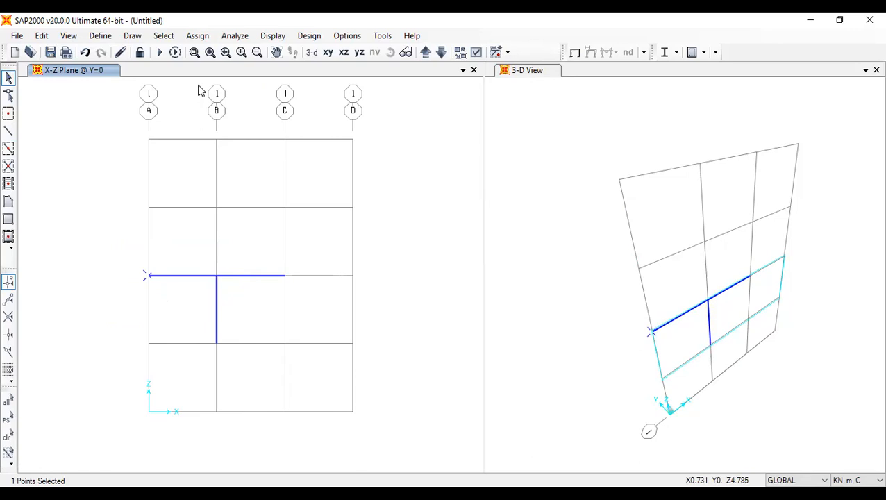
pyautogui.click(197, 38)
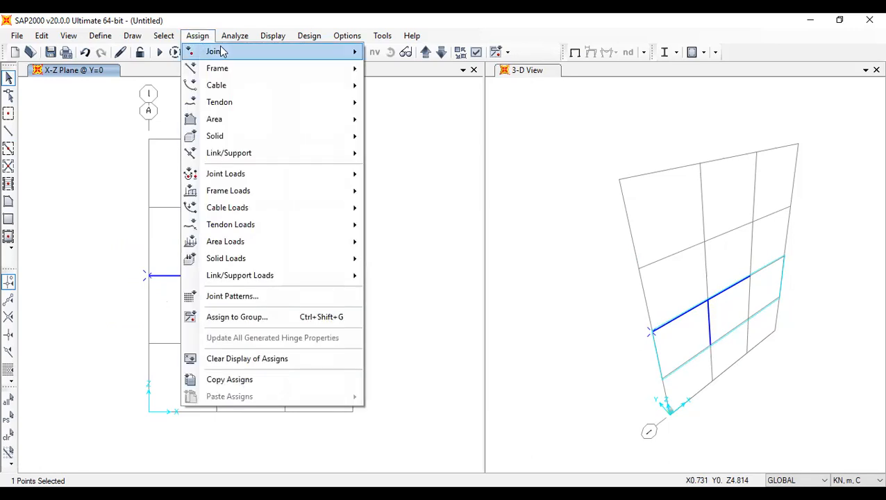
pyautogui.moveTo(221, 51)
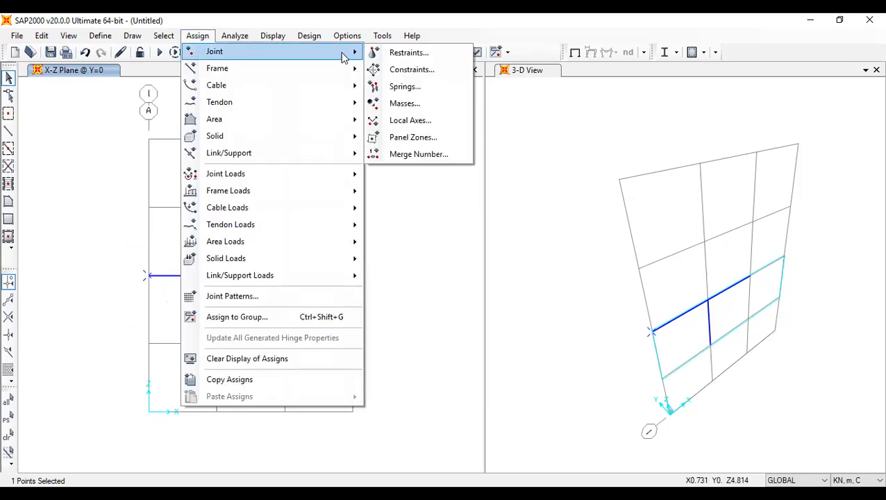
pyautogui.click(387, 56)
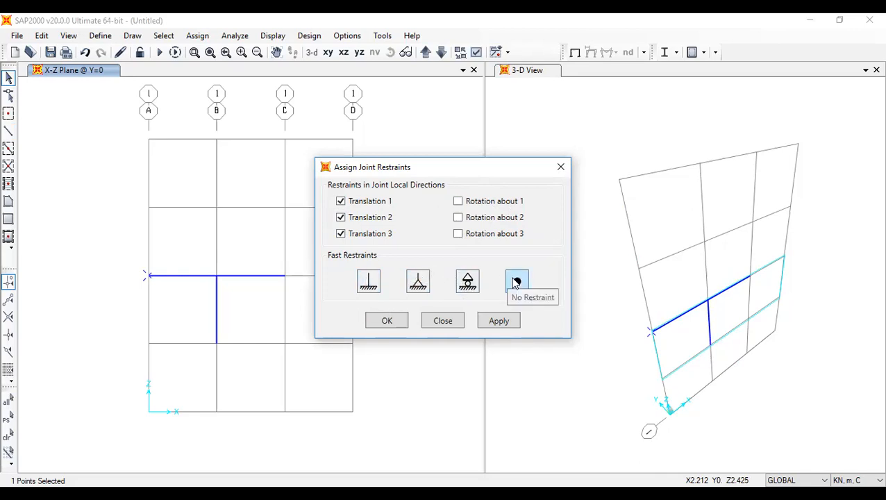
pyautogui.click(368, 282)
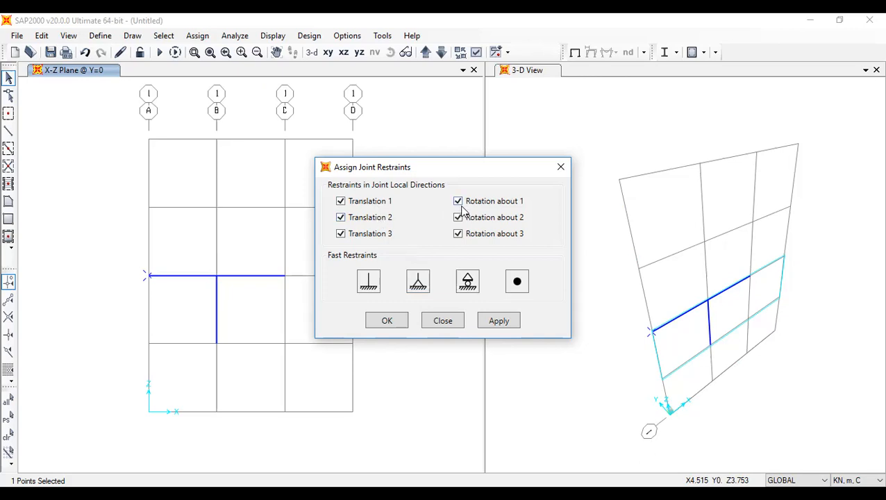
pyautogui.click(419, 283)
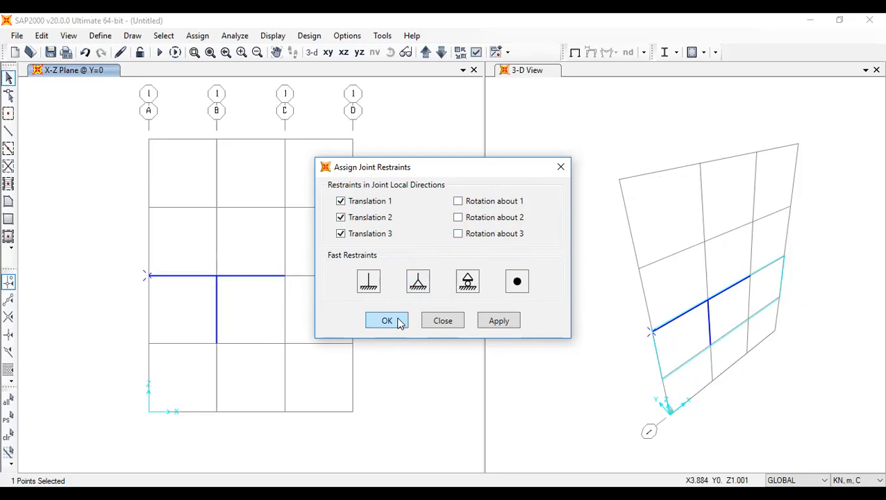
pyautogui.click(400, 323)
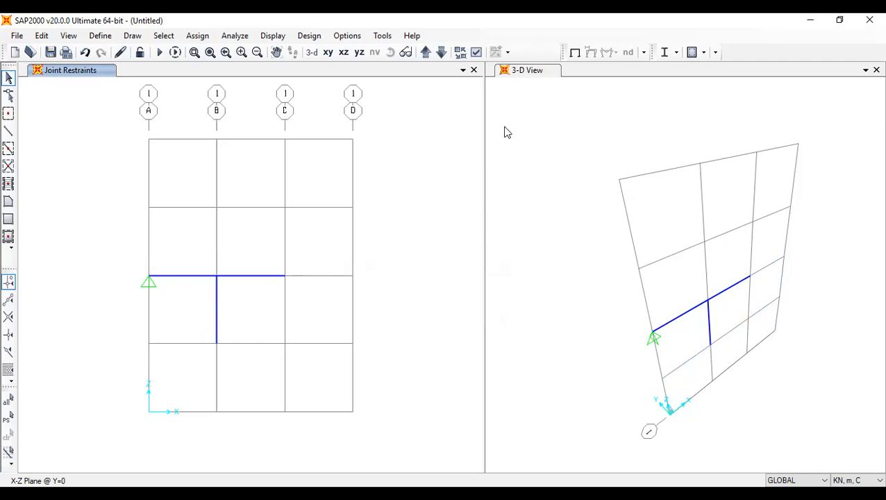
# Display the frames' local axes and examine their directions in a 3-D view
pyautogui.click(476, 54)
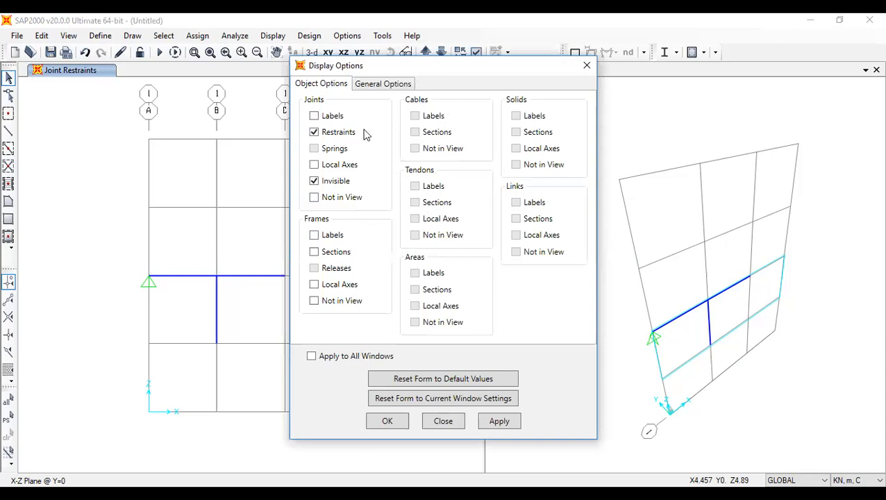
pyautogui.click(315, 284)
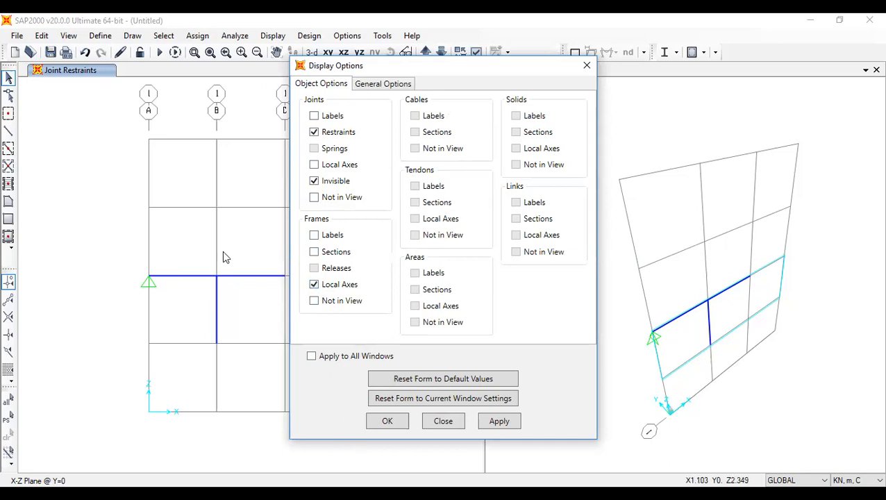
pyautogui.click(375, 425)
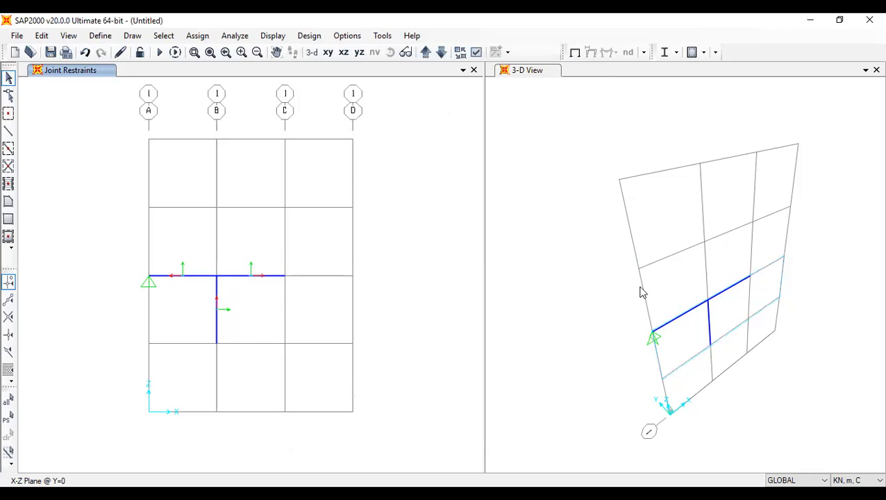
pyautogui.click(312, 52)
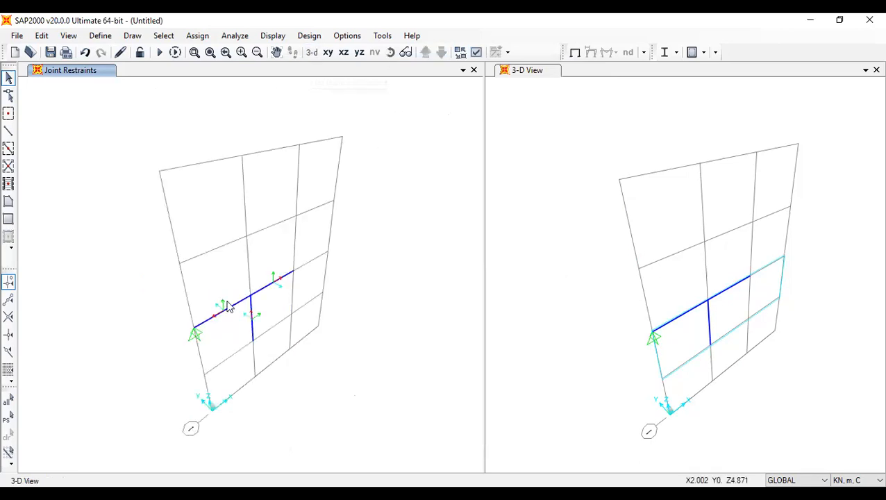
pyautogui.scroll(5, 212, 314)
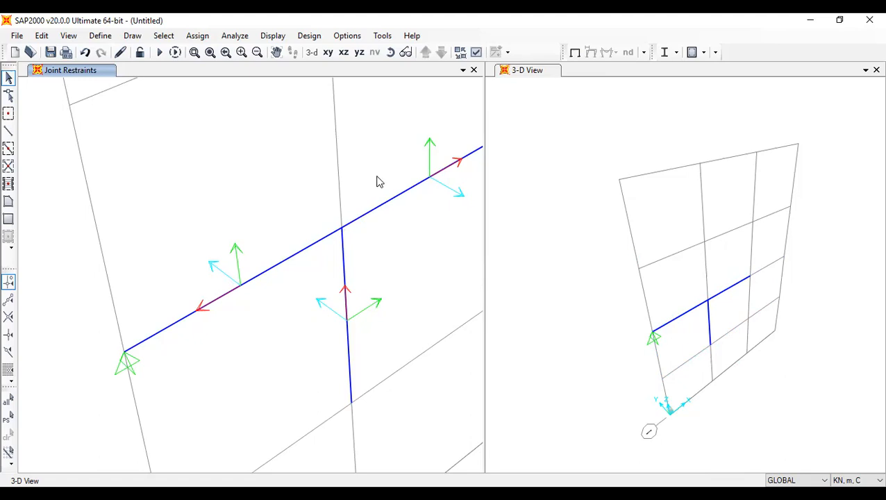
# Hide the frames' local axes and return to the X-Z plane view
pyautogui.click(476, 53)
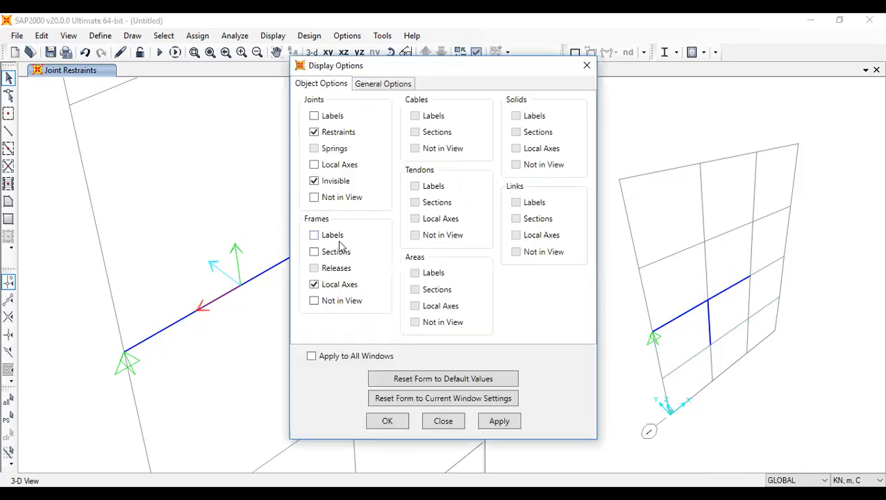
pyautogui.click(339, 286)
pyautogui.click(386, 422)
pyautogui.scroll(-2, 351, 335)
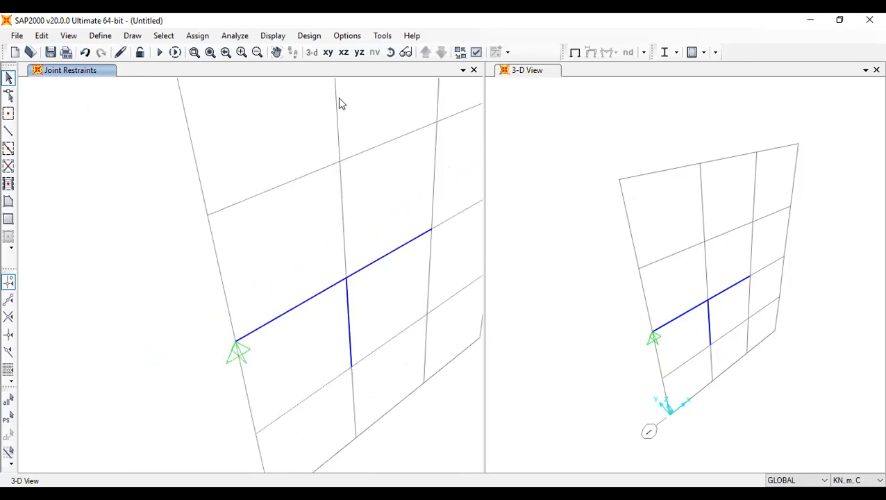
pyautogui.click(343, 53)
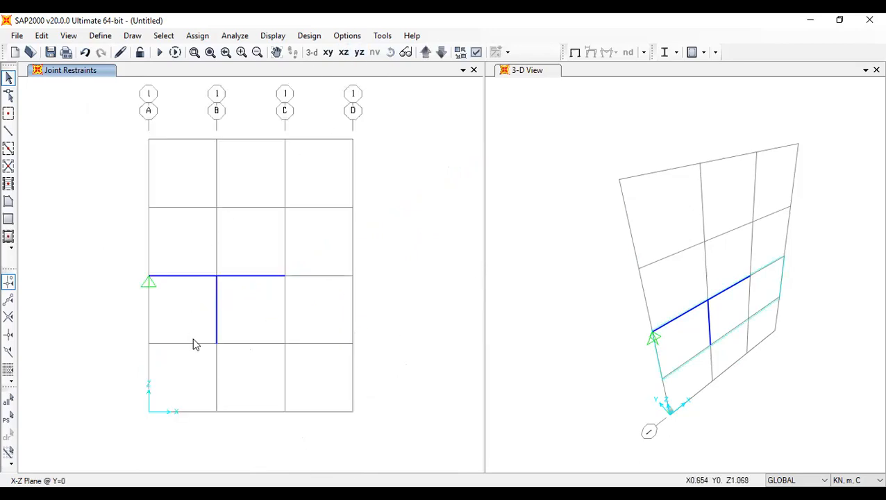
# Window-select the free end joints at grids B and C, crossing-select all three frames as well, and clear the selection
pyautogui.moveTo(196, 336); pyautogui.dragTo(242, 362)
pyautogui.moveTo(271, 264); pyautogui.dragTo(308, 314)
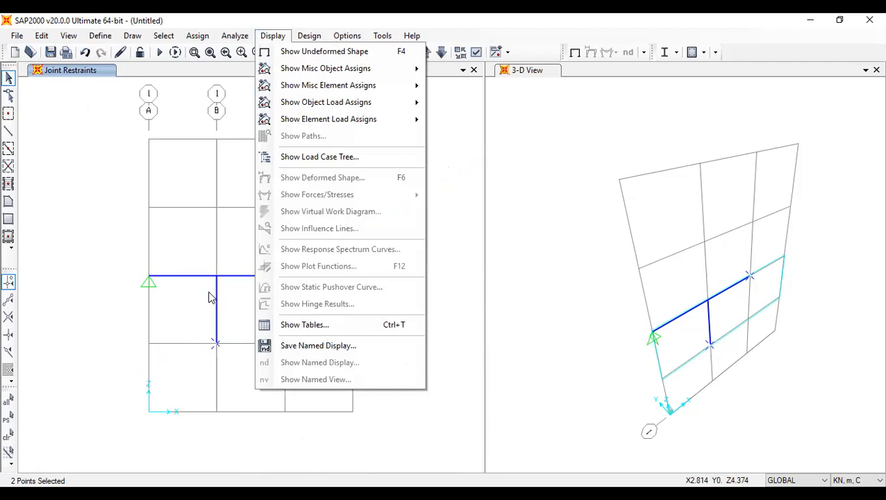
pyautogui.click(300, 350)
pyautogui.moveTo(288, 350); pyautogui.dragTo(208, 266)
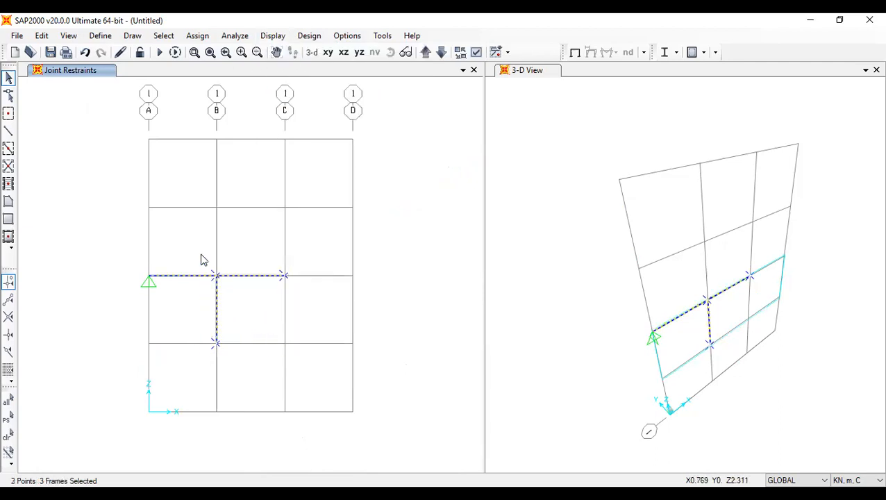
pyautogui.click(216, 320)
pyautogui.click(10, 434)
# Crossing-select the column's base joint at grid B and the beam's end joint at grid C, and assign both fixed restraints
pyautogui.moveTo(267, 386); pyautogui.dragTo(196, 321)
pyautogui.moveTo(310, 311); pyautogui.dragTo(261, 263)
pyautogui.click(208, 37)
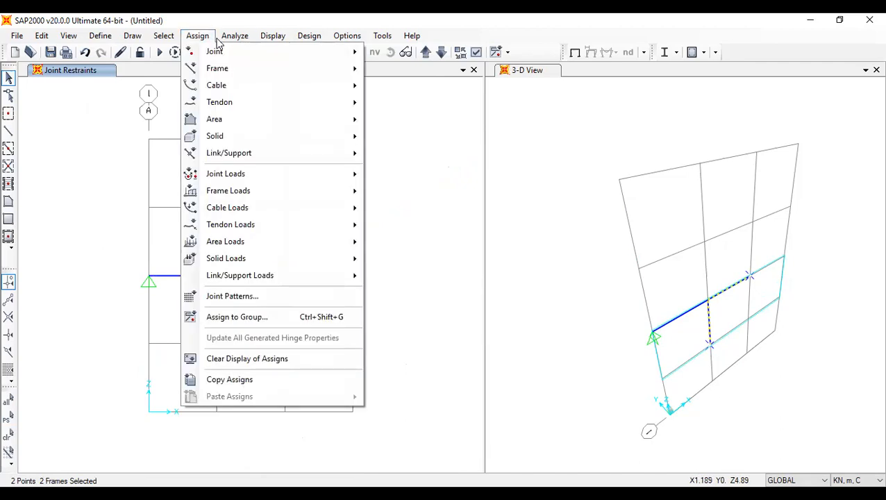
pyautogui.moveTo(214, 48)
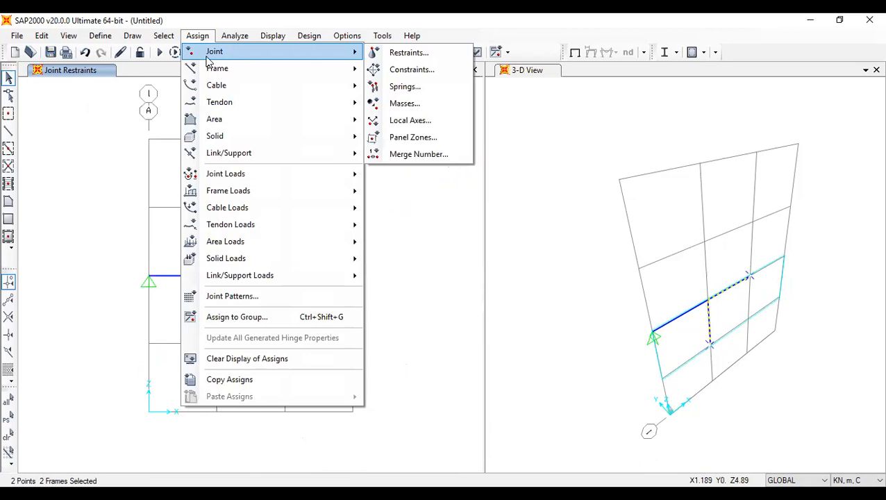
pyautogui.click(378, 53)
pyautogui.click(369, 281)
pyautogui.click(395, 325)
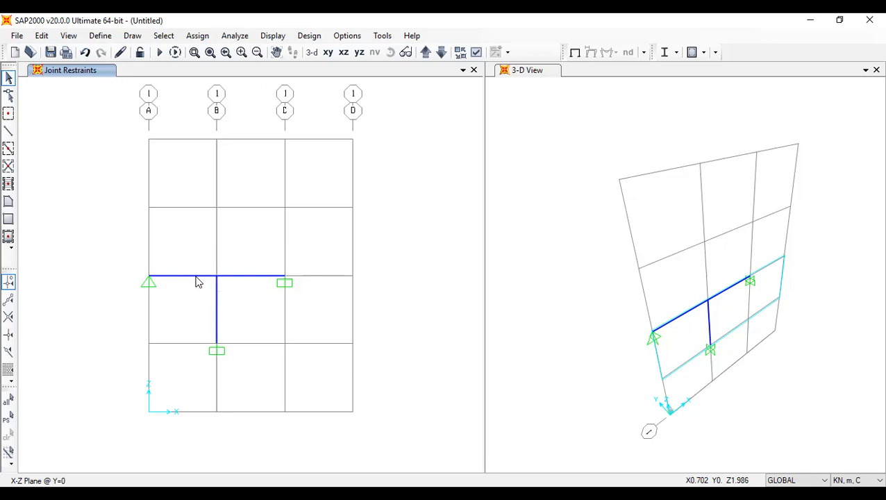
# Add a copy of the 4000Psi concrete material and name it Material
pyautogui.click(96, 35)
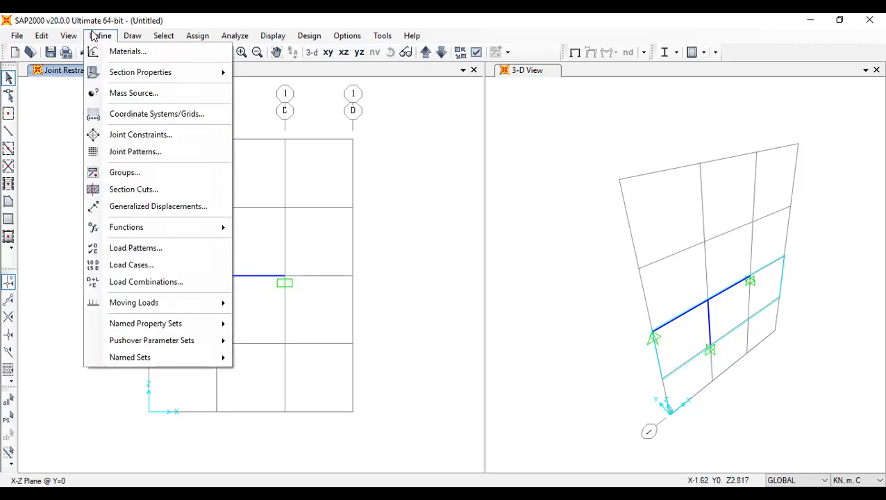
pyautogui.click(126, 53)
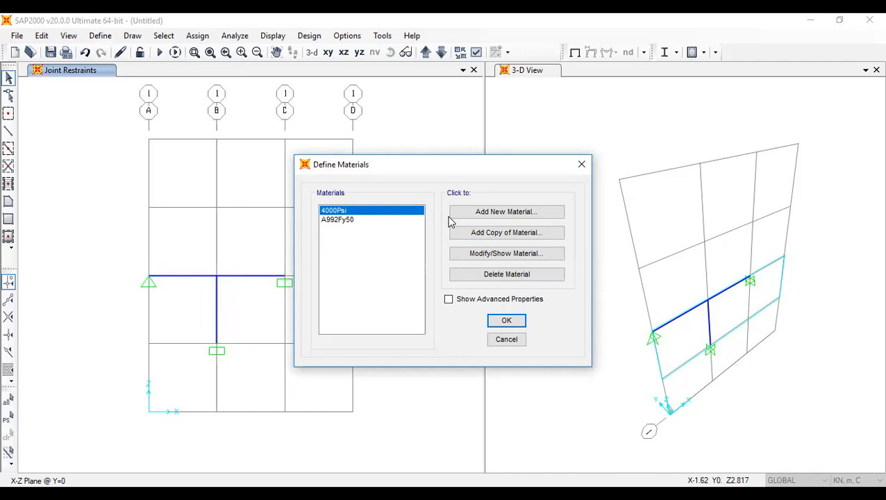
pyautogui.click(478, 237)
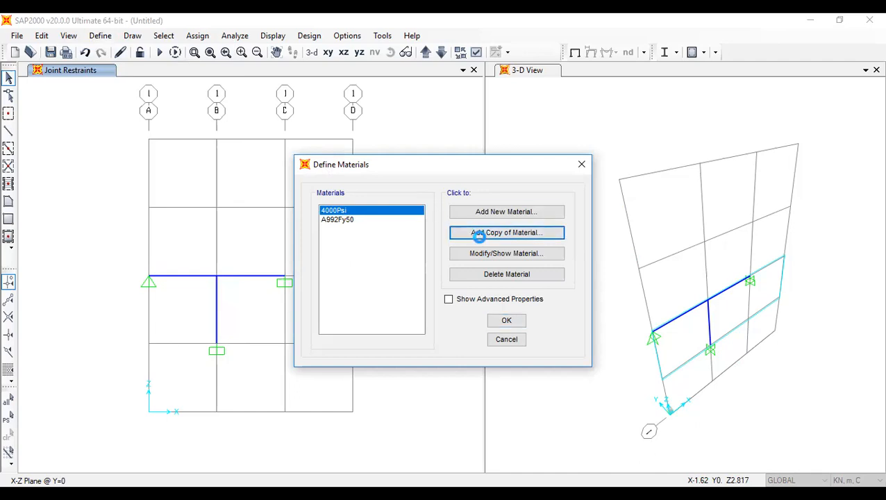
pyautogui.moveTo(473, 101); pyautogui.dragTo(432, 102)
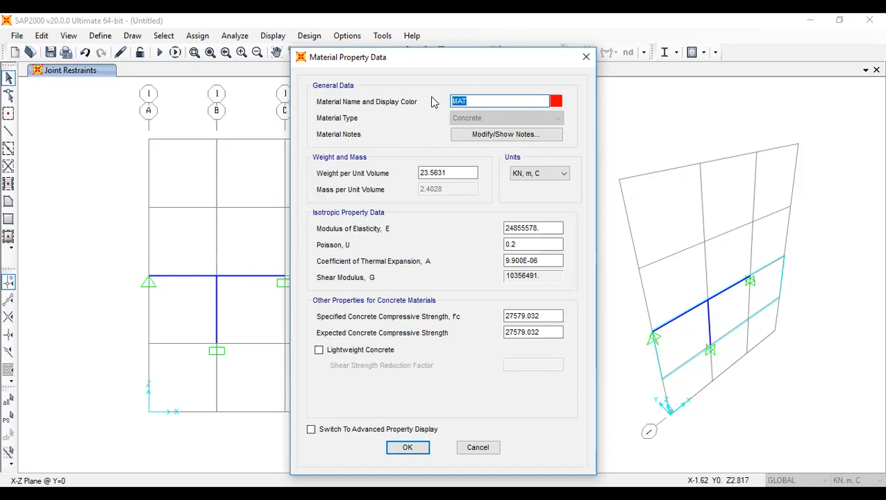
pyautogui.click(477, 98)
pyautogui.moveTo(477, 99); pyautogui.dragTo(419, 103)
pyautogui.write('Material')
# Set the new material's weight per unit volume to 25 in KN, m, C units
pyautogui.moveTo(476, 173); pyautogui.dragTo(412, 174)
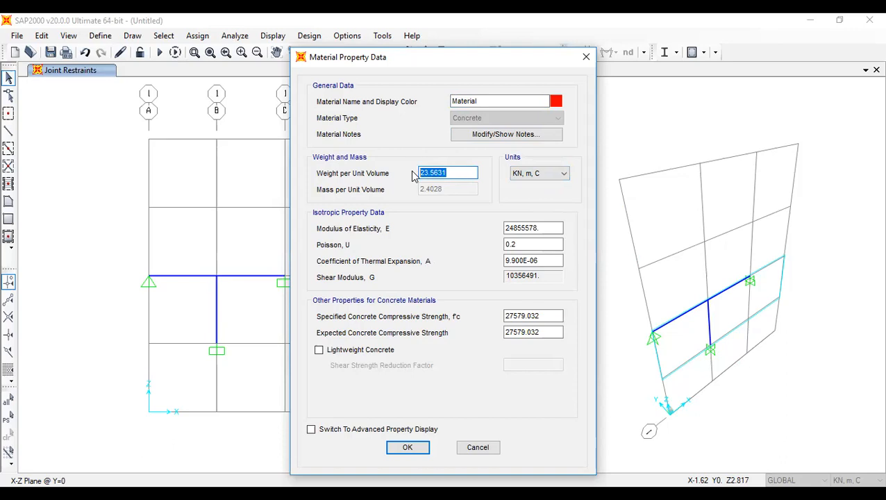
pyautogui.write('25')
pyautogui.click(512, 228)
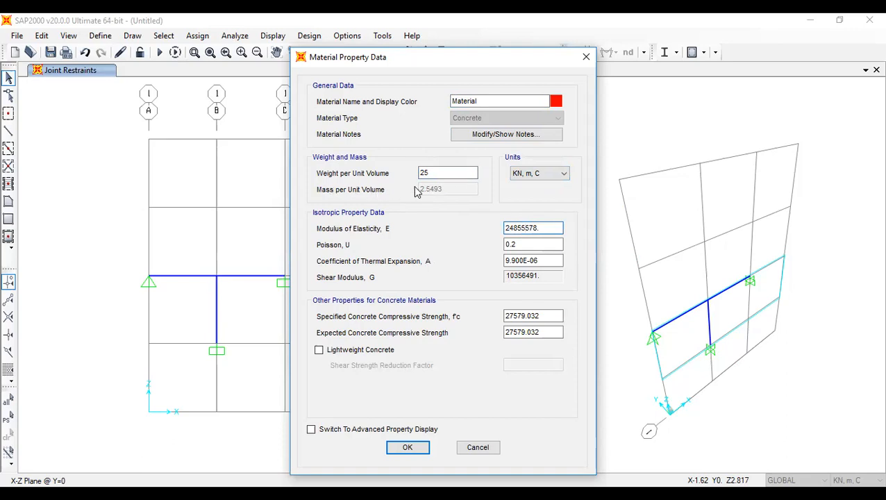
pyautogui.moveTo(543, 228); pyautogui.dragTo(490, 246)
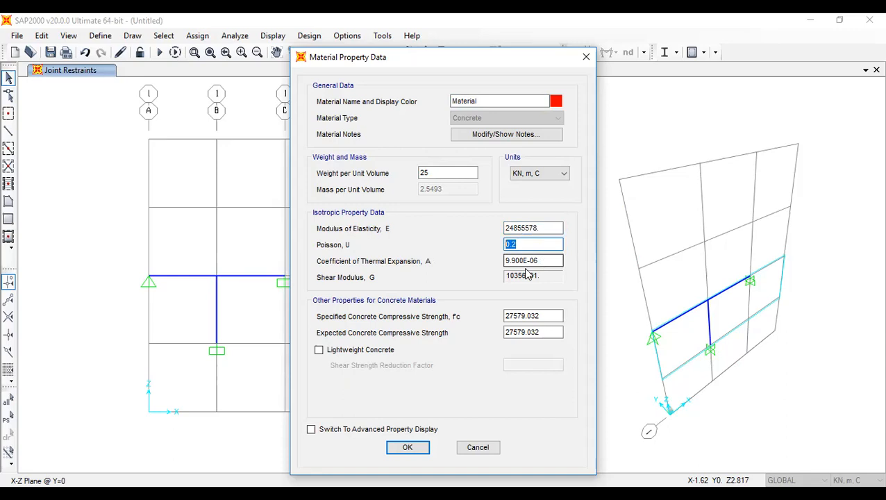
pyautogui.moveTo(452, 173); pyautogui.dragTo(423, 174)
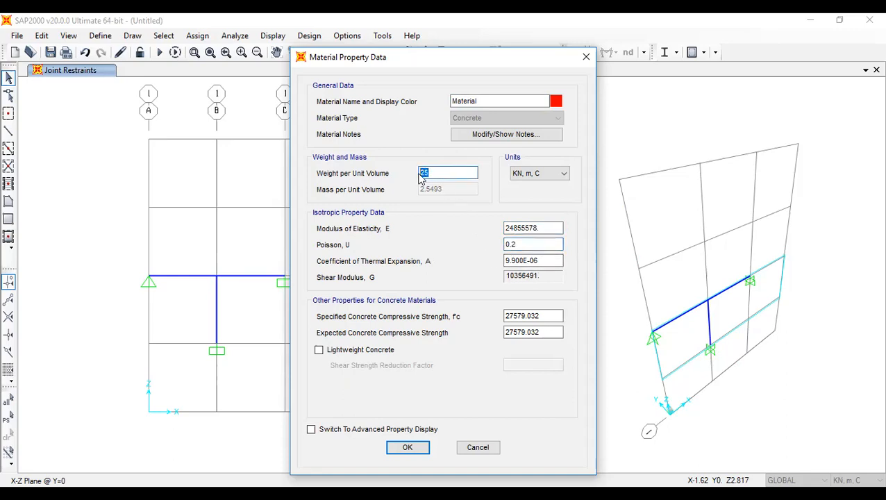
# Set the new material's Poisson's ratio to 0.15 and accept the material definition
pyautogui.moveTo(555, 228); pyautogui.dragTo(512, 246)
pyautogui.click(516, 244)
pyautogui.write('15')
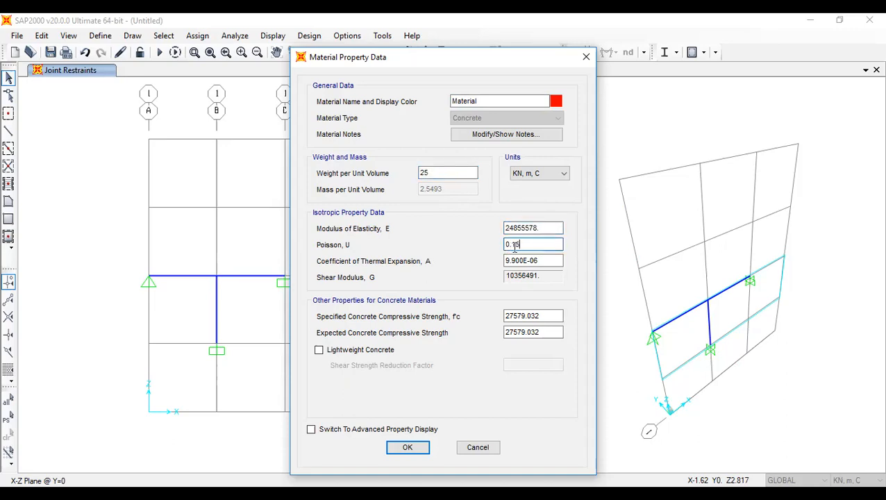
pyautogui.click(538, 228)
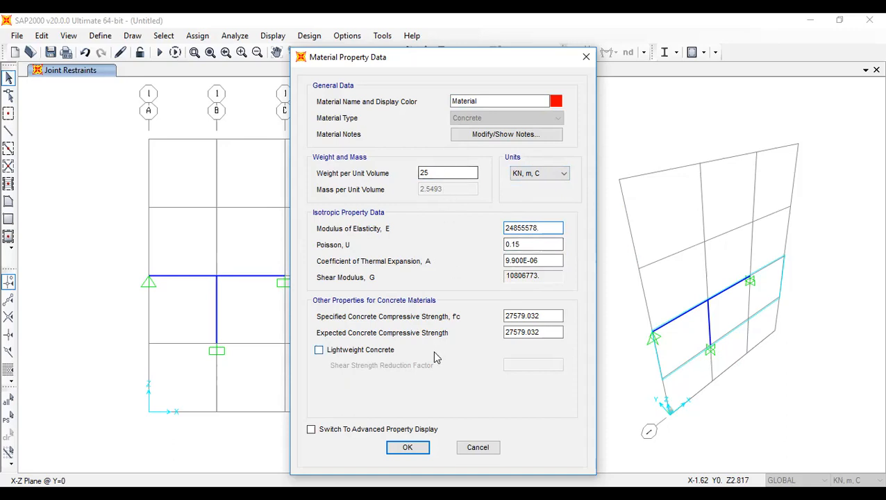
pyautogui.click(407, 448)
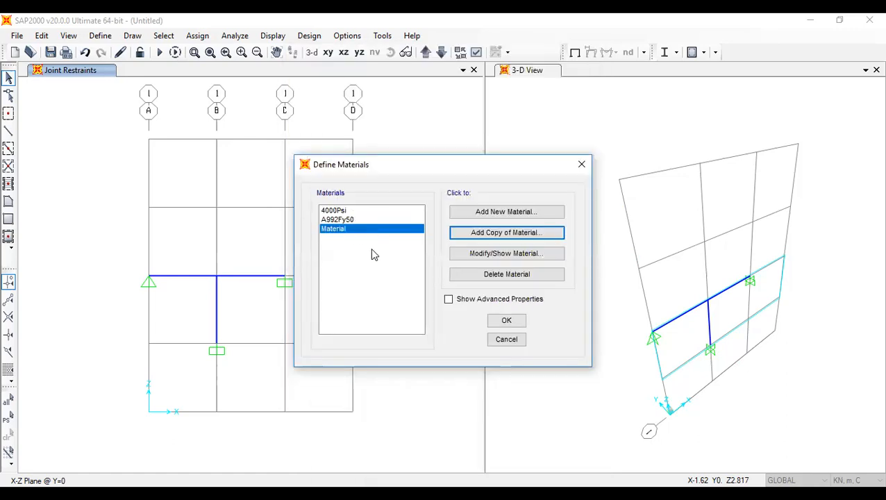
pyautogui.click(506, 321)
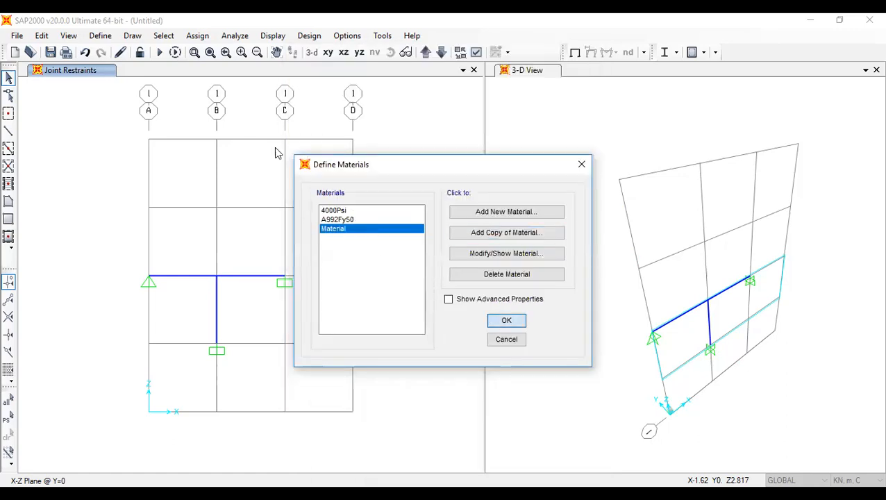
# Add a new concrete rectangular frame section property and name it Section_1
pyautogui.click(108, 37)
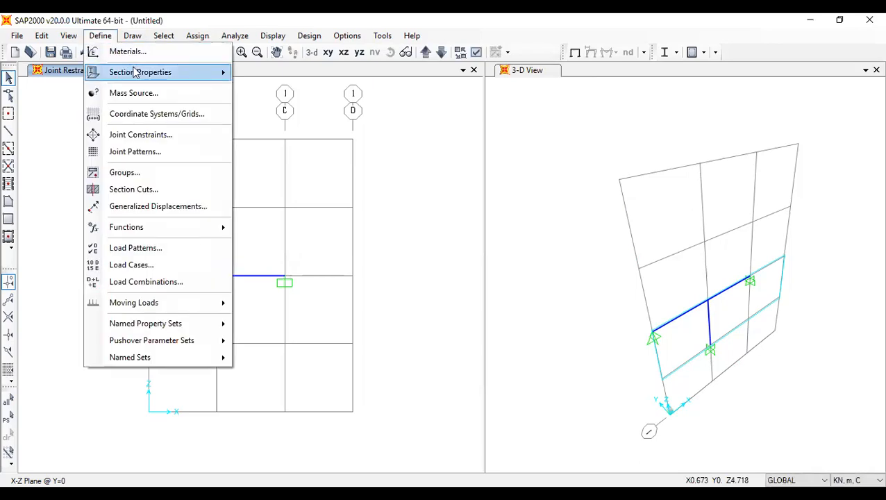
pyautogui.moveTo(136, 73)
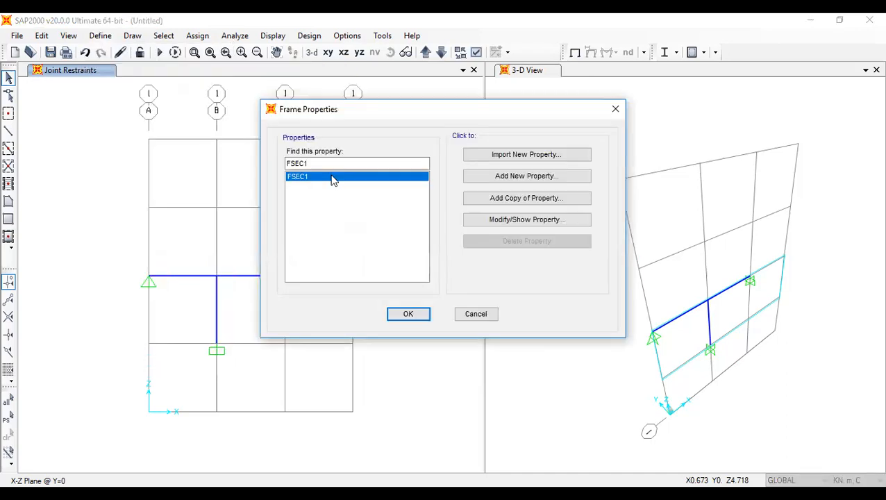
pyautogui.click(527, 179)
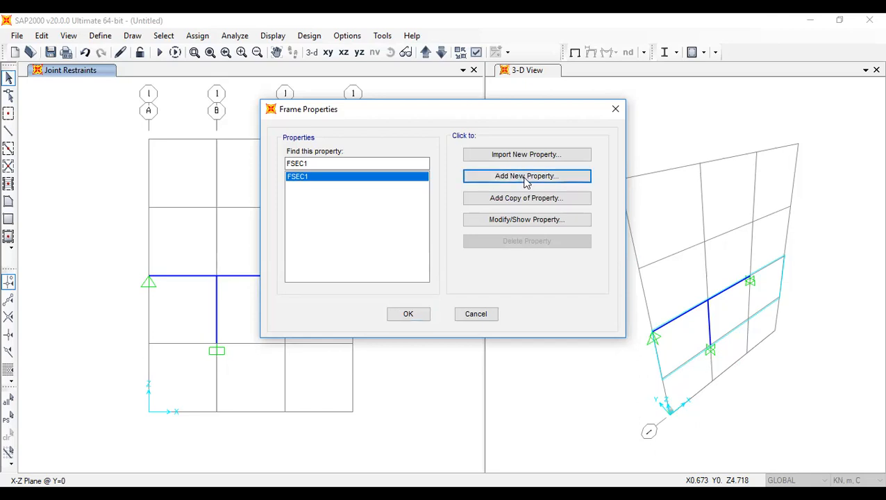
pyautogui.click(503, 136)
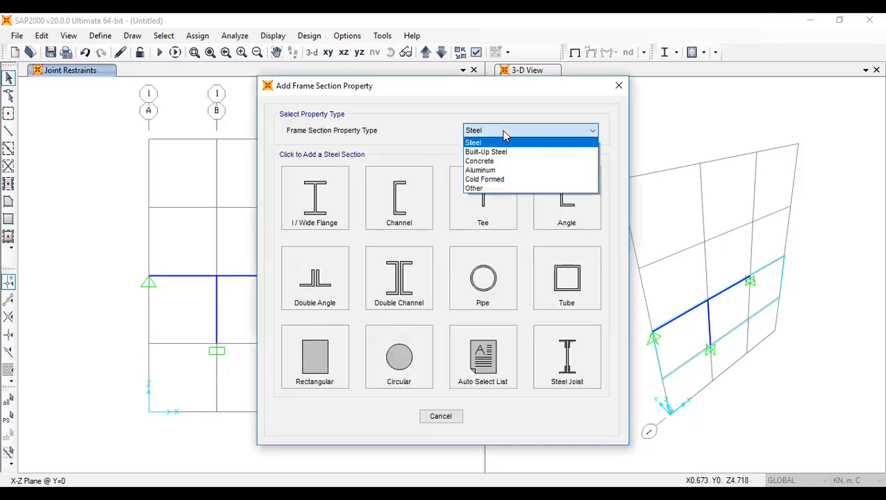
pyautogui.click(508, 161)
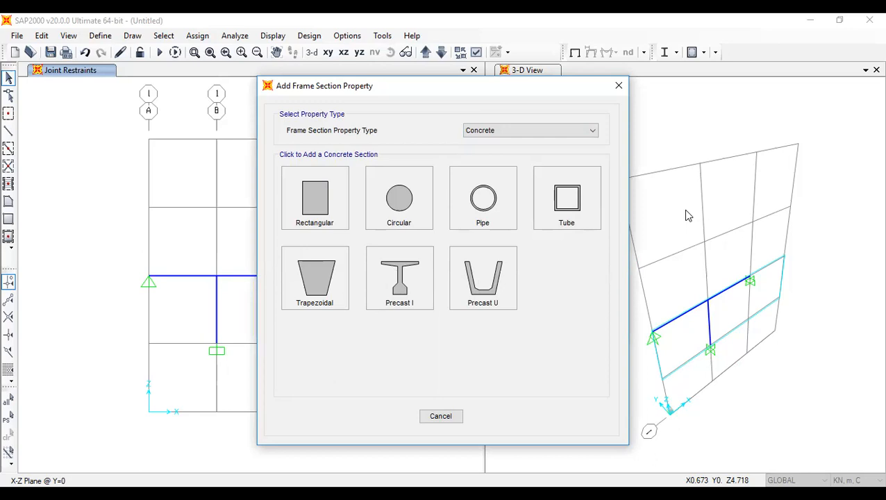
pyautogui.click(326, 202)
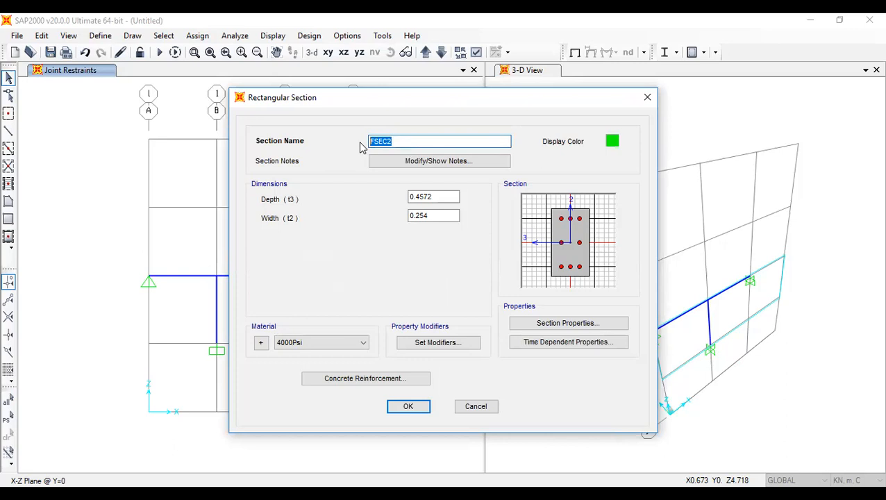
pyautogui.write('Section_1')
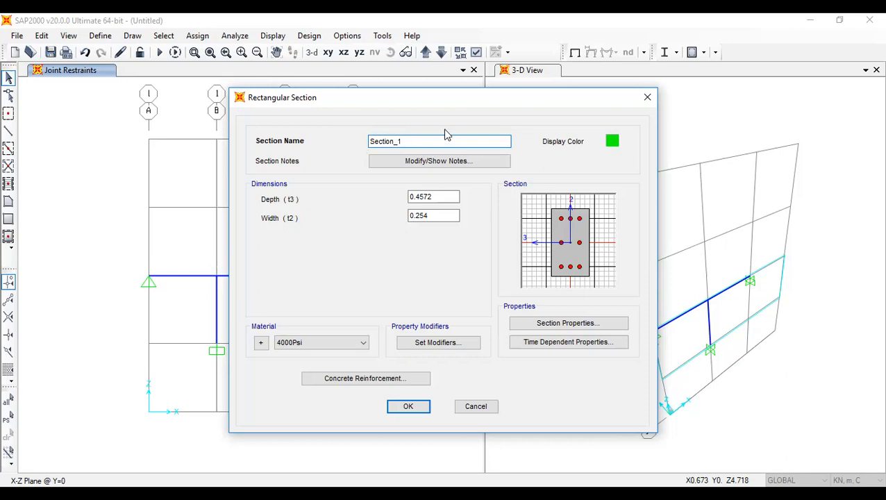
# Set the section's depth (t3) to 0.2 m and its width (t2) to 0.2 m
pyautogui.moveTo(449, 196); pyautogui.dragTo(417, 195)
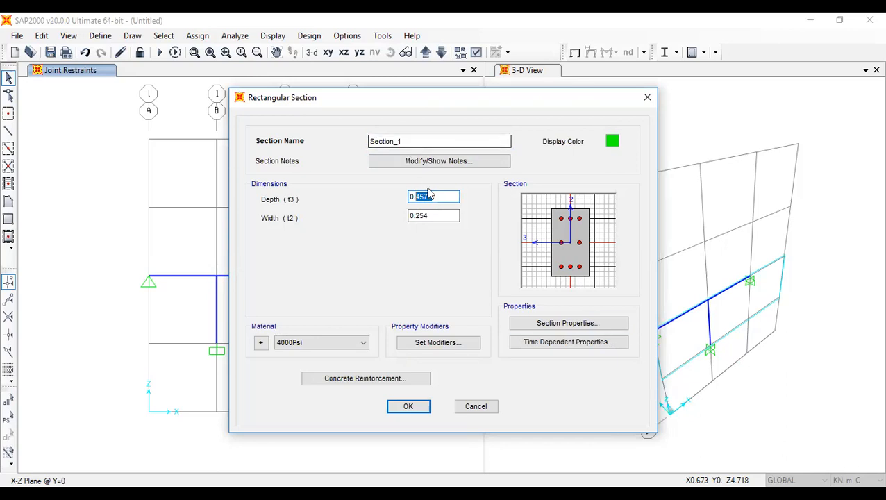
pyautogui.write('2')
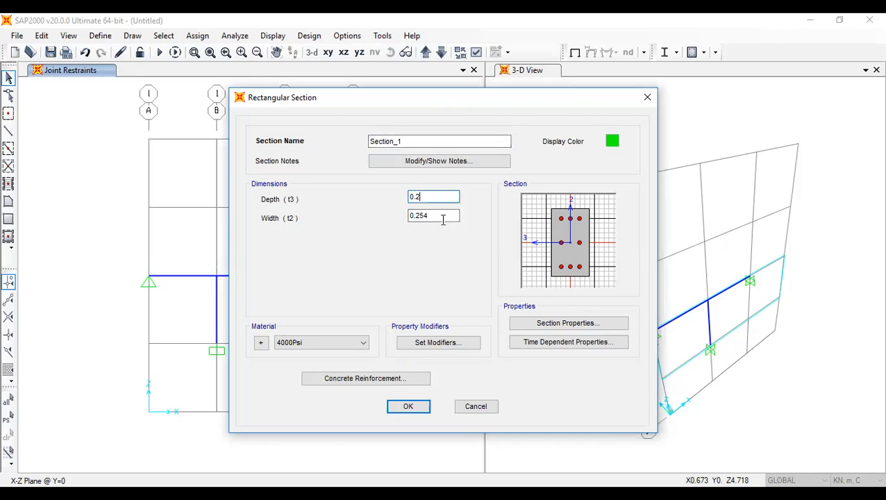
pyautogui.click(437, 217)
pyautogui.moveTo(437, 217); pyautogui.dragTo(415, 217)
pyautogui.write('2')
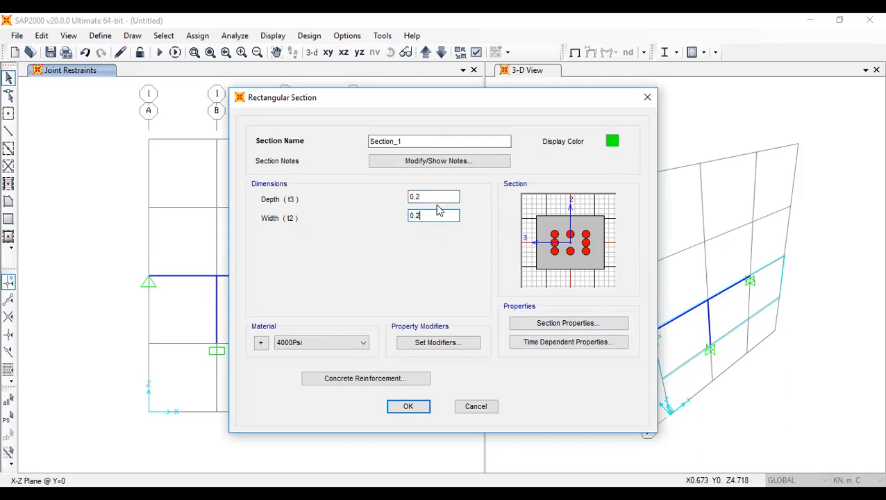
pyautogui.click(442, 194)
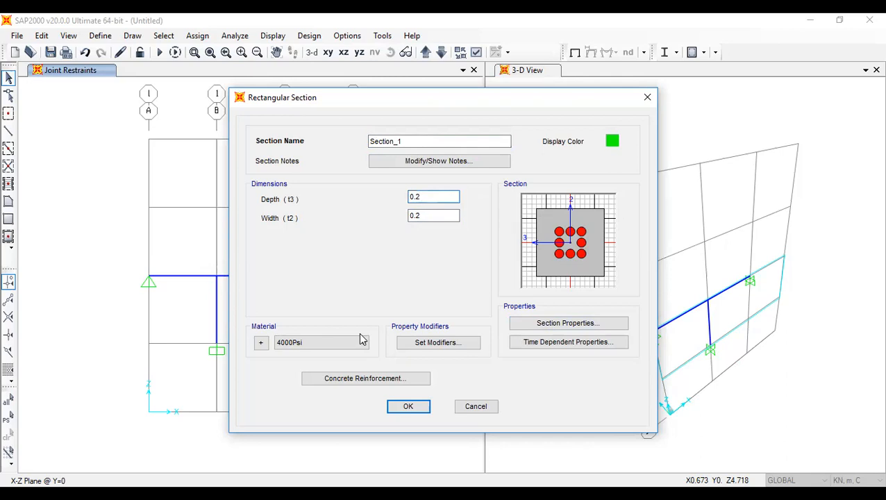
# Set the section's material to the custom concrete named Material
pyautogui.click(314, 346)
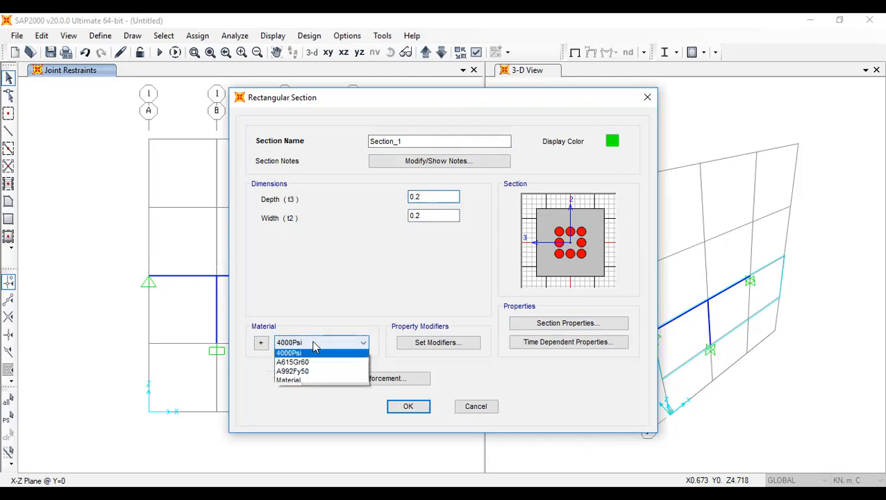
pyautogui.click(286, 384)
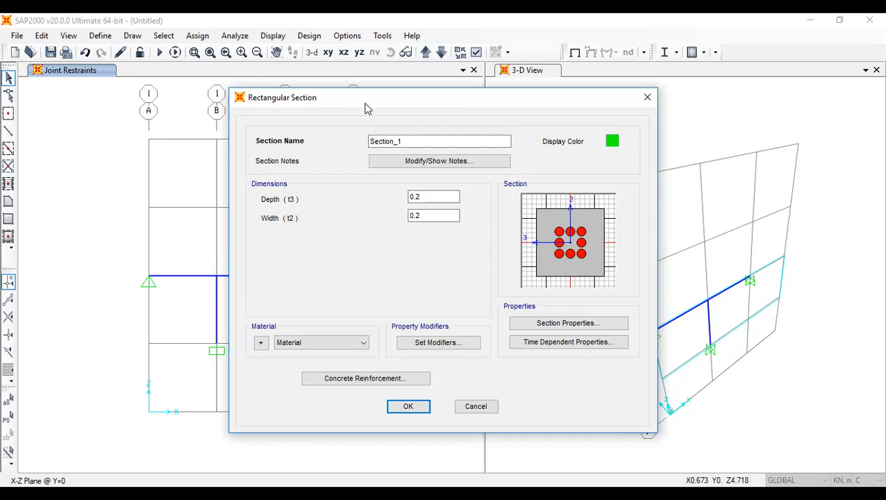
pyautogui.click(324, 343)
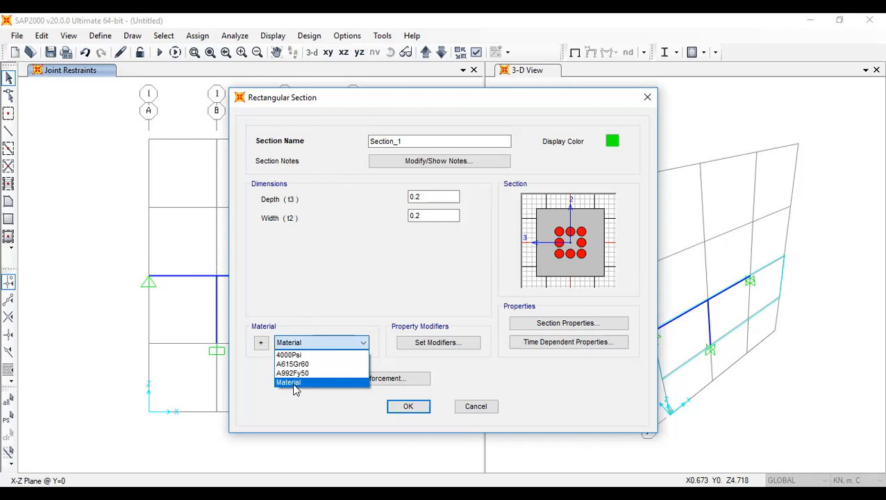
pyautogui.click(294, 383)
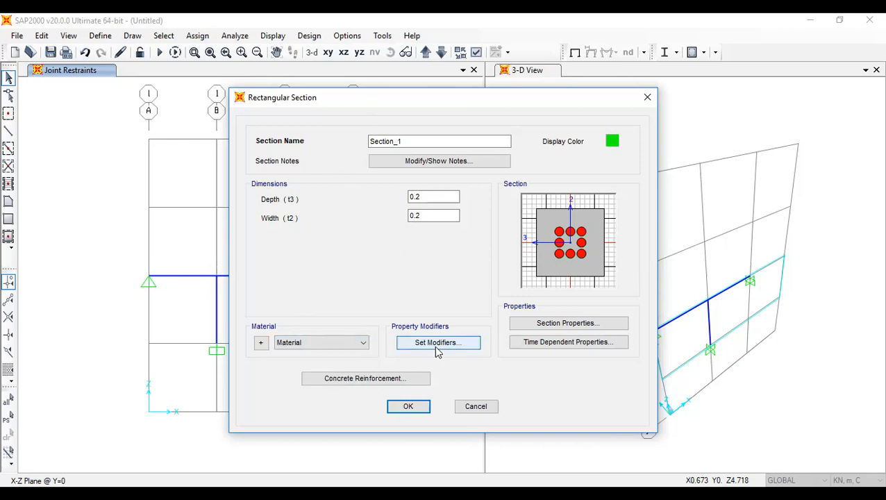
# Examine the section's stiffness modification factors and its calculated section property data, leaving both without edits
pyautogui.click(437, 343)
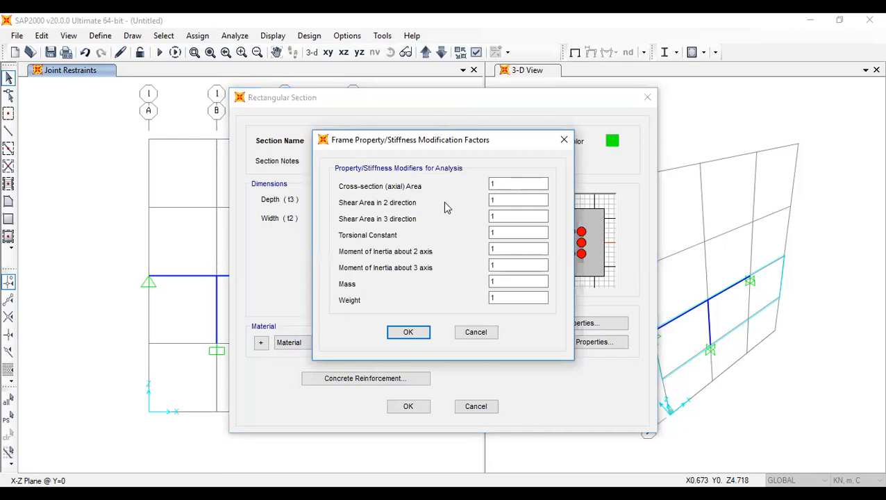
pyautogui.click(505, 182)
pyautogui.click(505, 234)
pyautogui.click(562, 144)
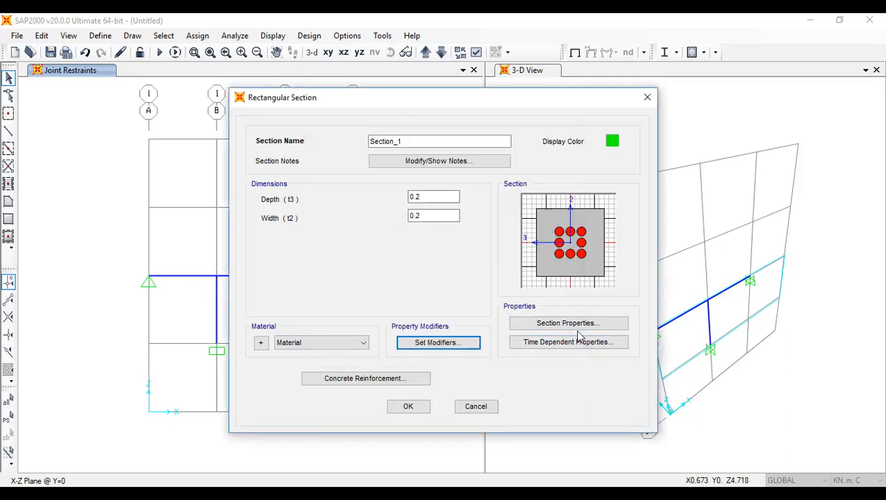
pyautogui.click(580, 327)
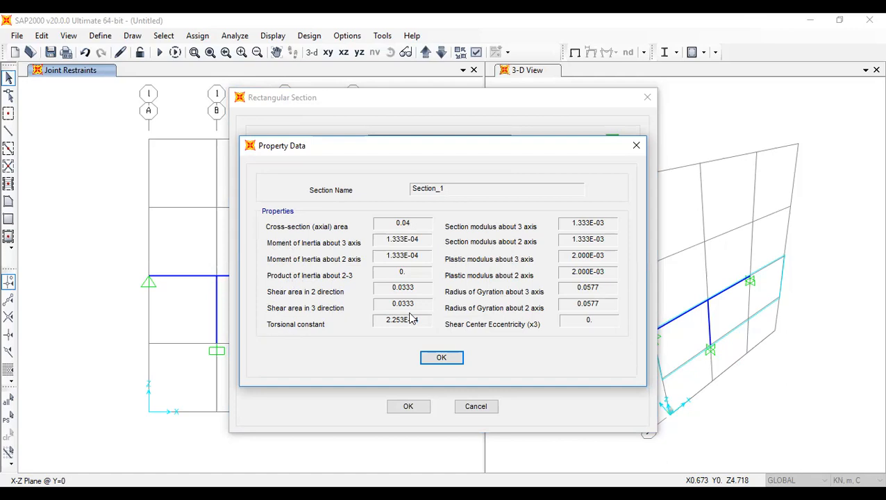
pyautogui.click(428, 359)
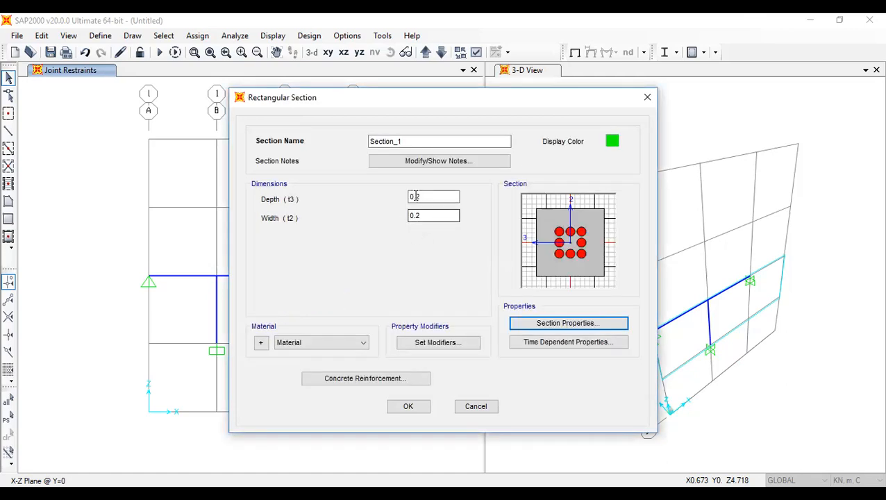
# Check the property data of Material from within the section definition, and accept Section_1 and the frame properties
pyautogui.click(289, 343)
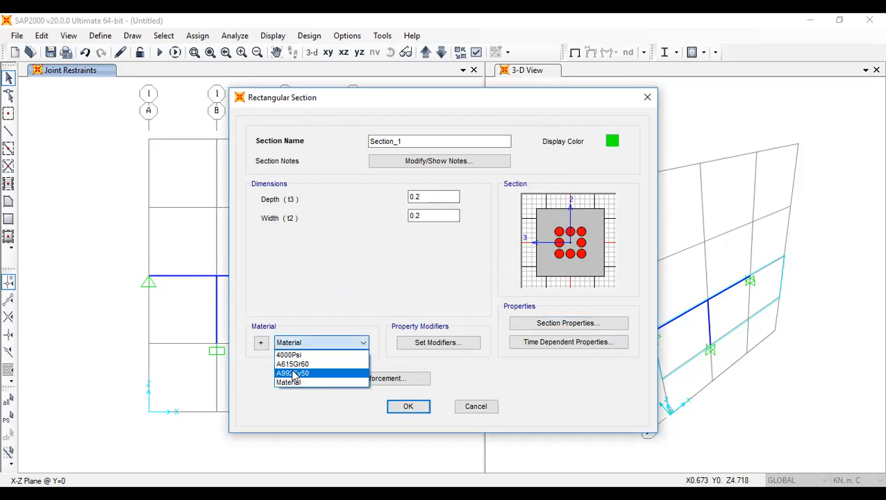
pyautogui.click(298, 383)
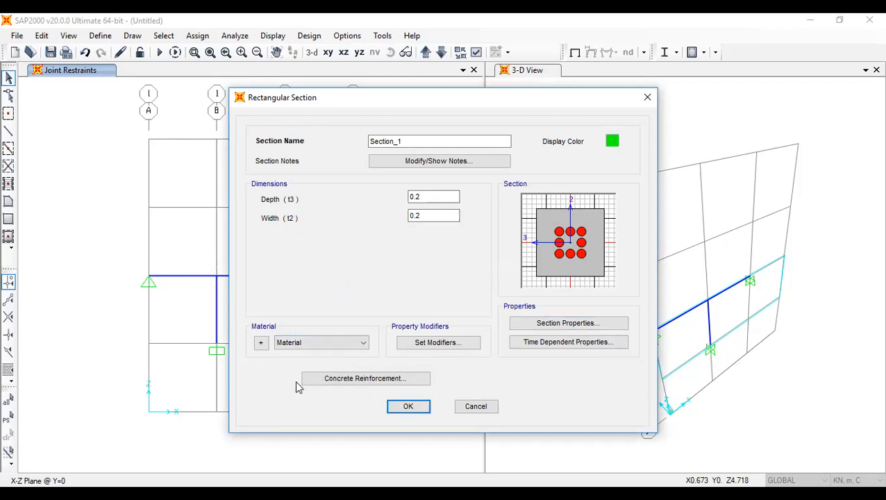
pyautogui.click(261, 342)
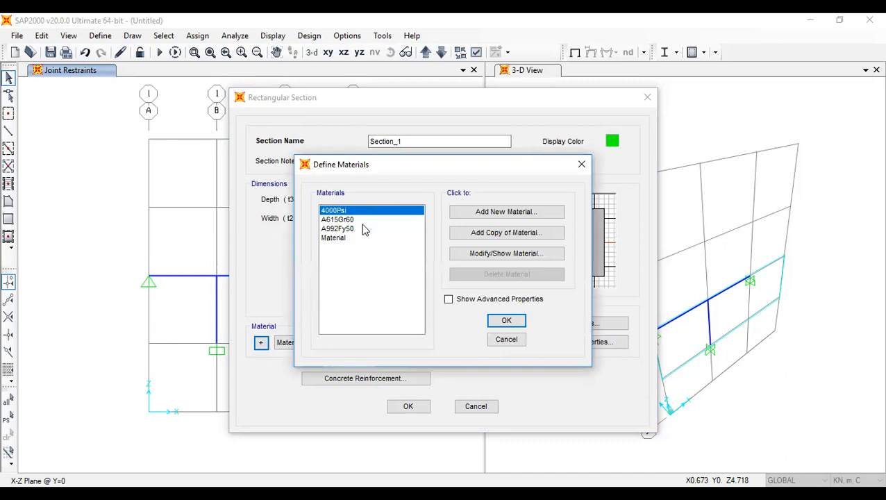
pyautogui.click(343, 238)
pyautogui.click(496, 256)
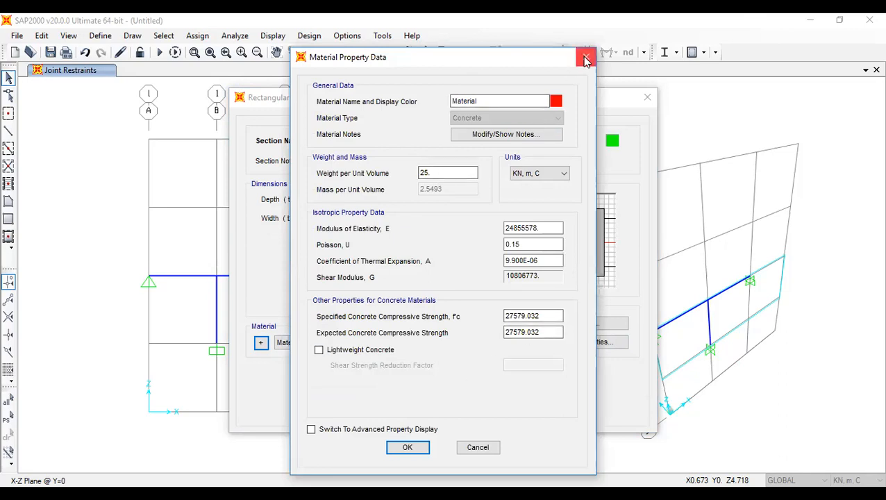
pyautogui.click(585, 60)
pyautogui.click(505, 340)
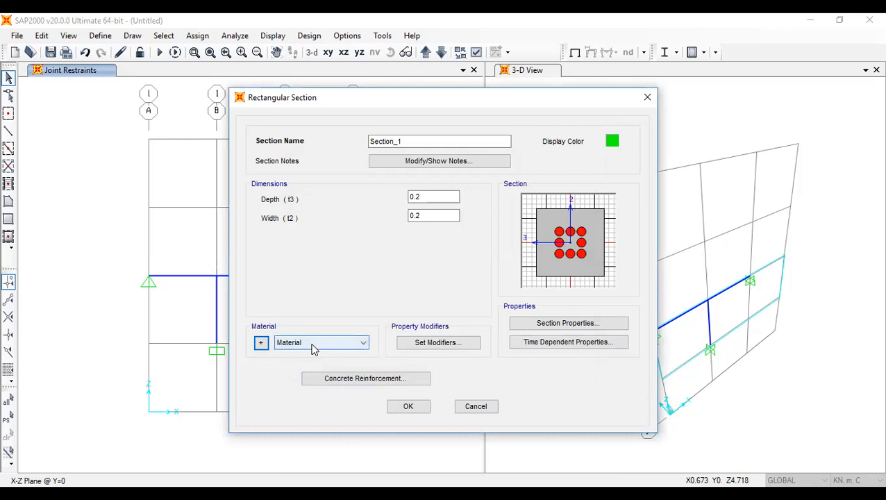
pyautogui.click(408, 406)
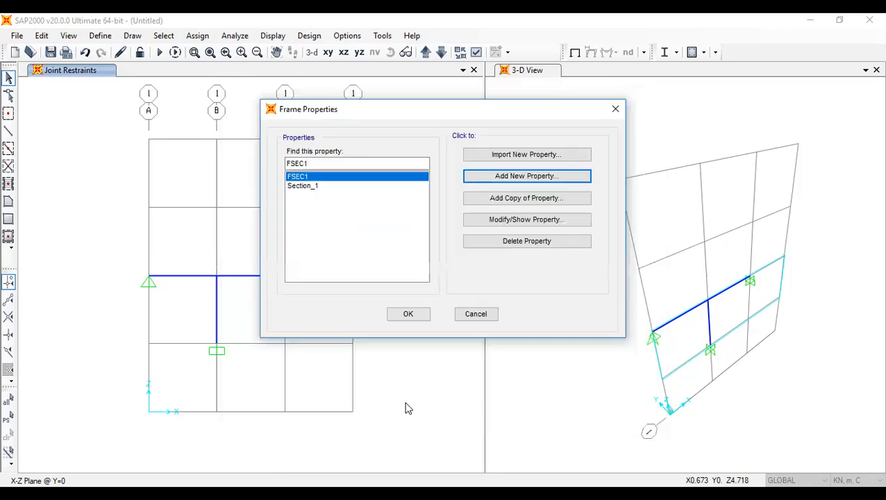
pyautogui.click(419, 316)
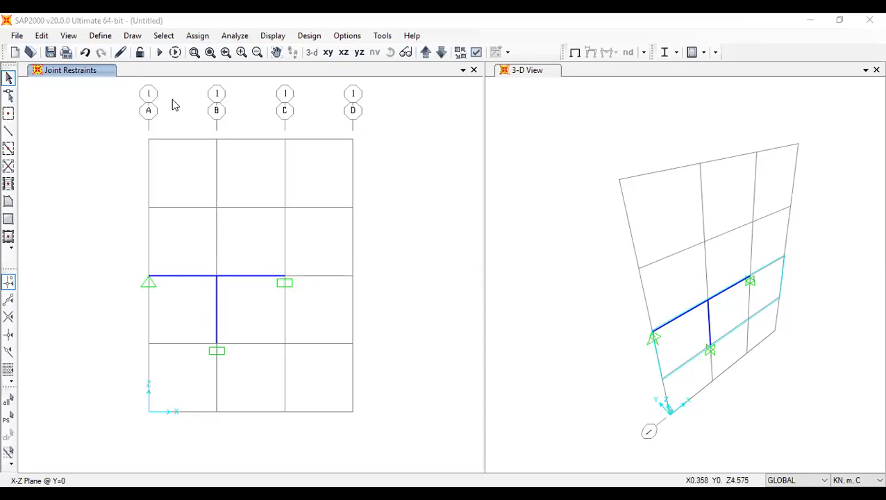
pyautogui.click(102, 29)
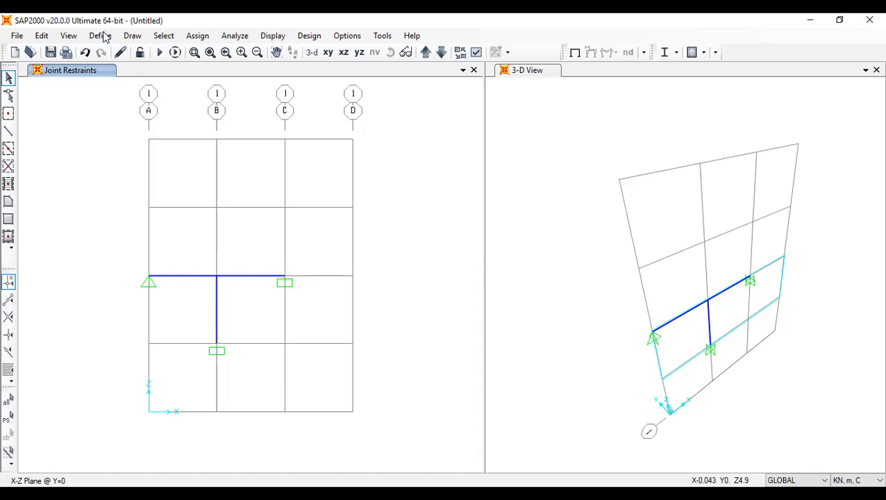
pyautogui.click(102, 37)
pyautogui.moveTo(160, 72)
pyautogui.click(450, 148)
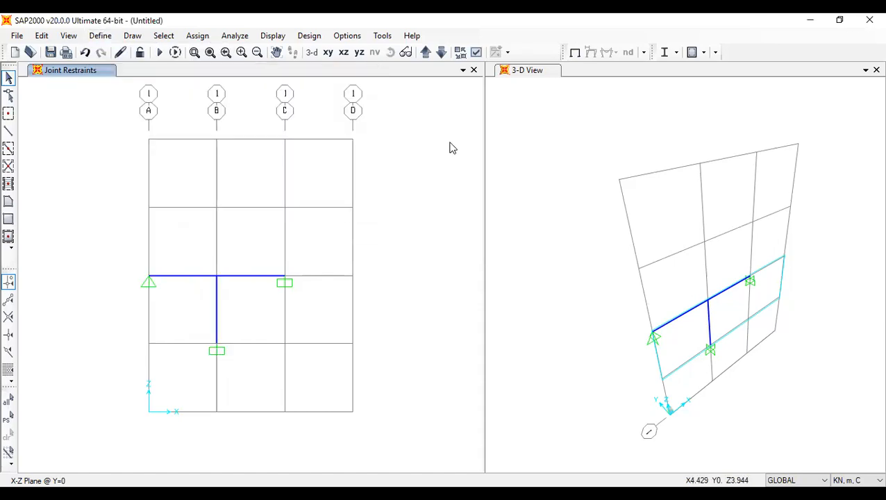
# Select both beam segments and the column with a crossing window and assign them the frame section Section_1
pyautogui.click(239, 277)
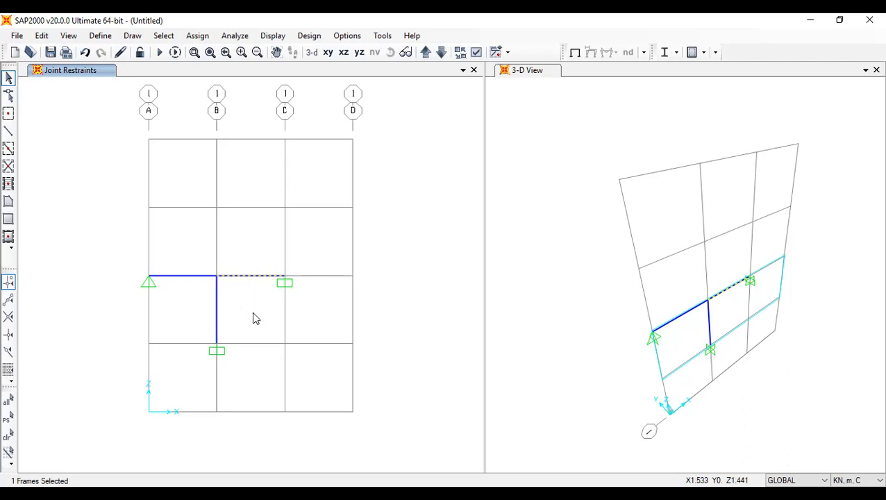
pyautogui.moveTo(253, 313); pyautogui.dragTo(191, 257)
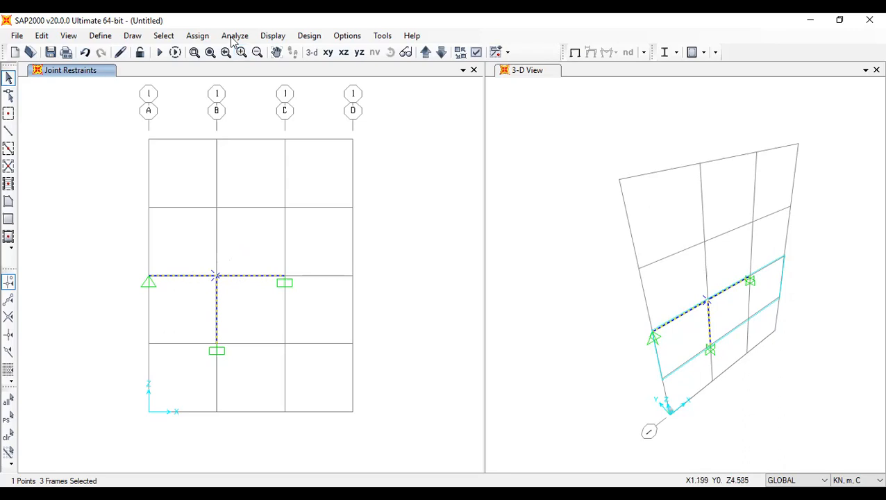
pyautogui.click(196, 36)
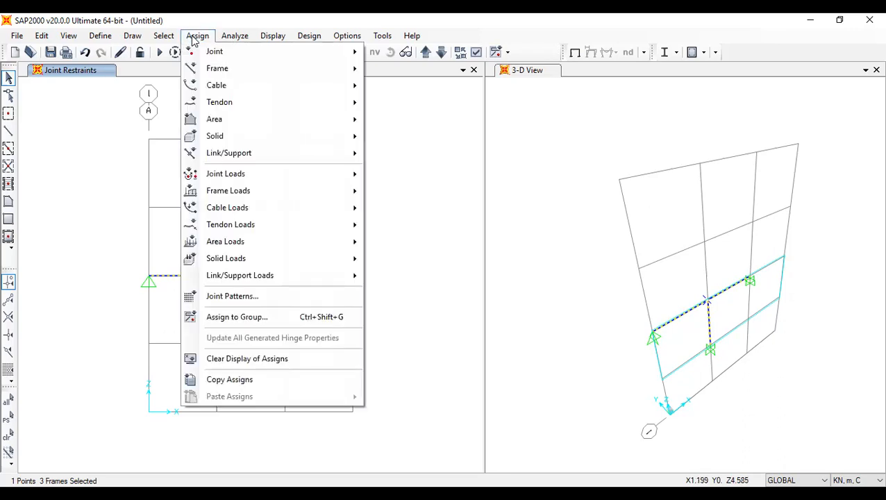
pyautogui.moveTo(229, 74)
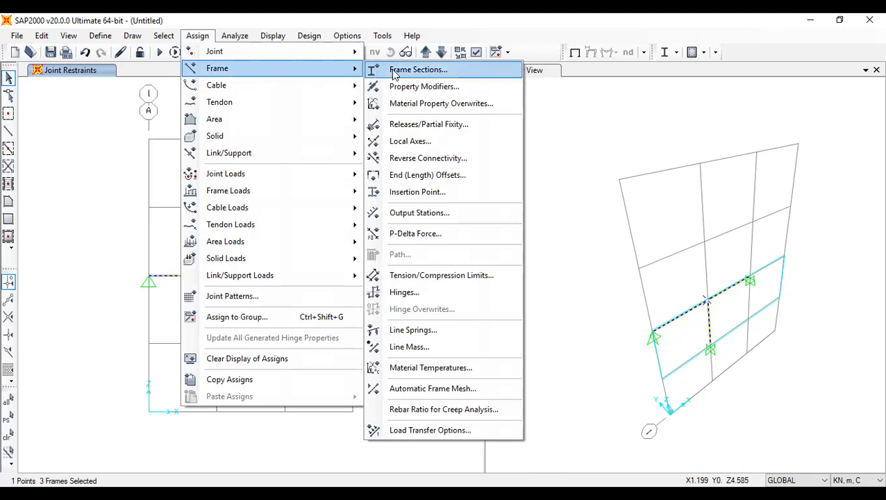
pyautogui.click(416, 70)
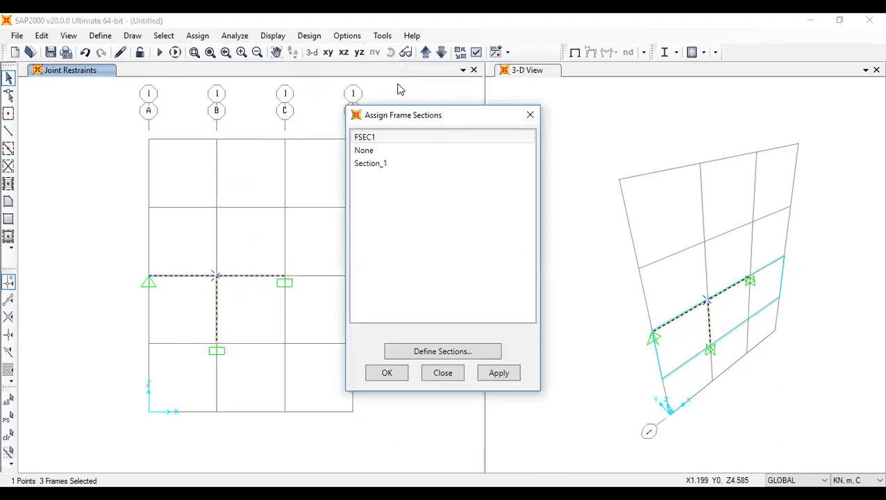
pyautogui.click(368, 166)
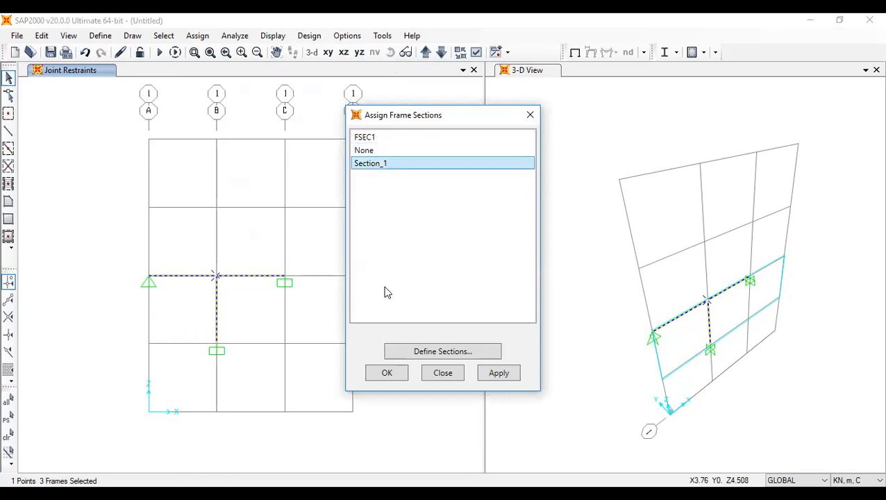
pyautogui.click(384, 373)
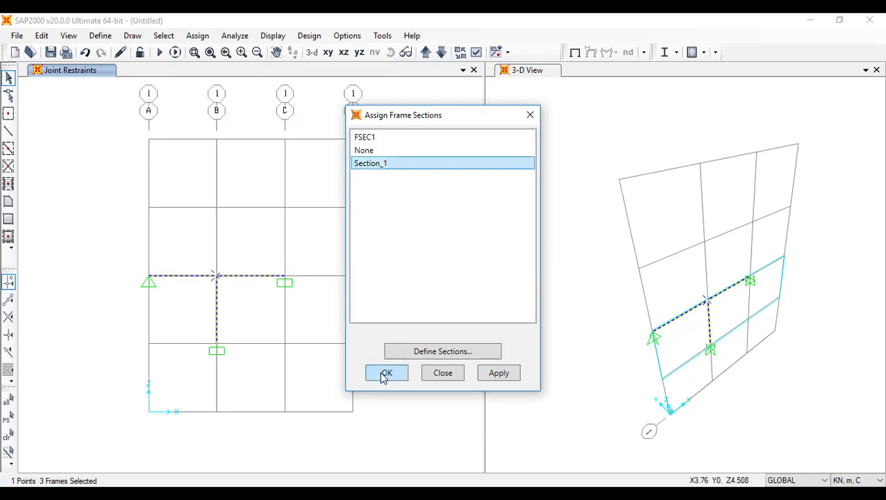
# Display the members extruded with filled objects, view them in the default 3-D view, and return to the X-Z view
pyautogui.scroll(3, 157, 280)
pyautogui.scroll(-2, 157, 279)
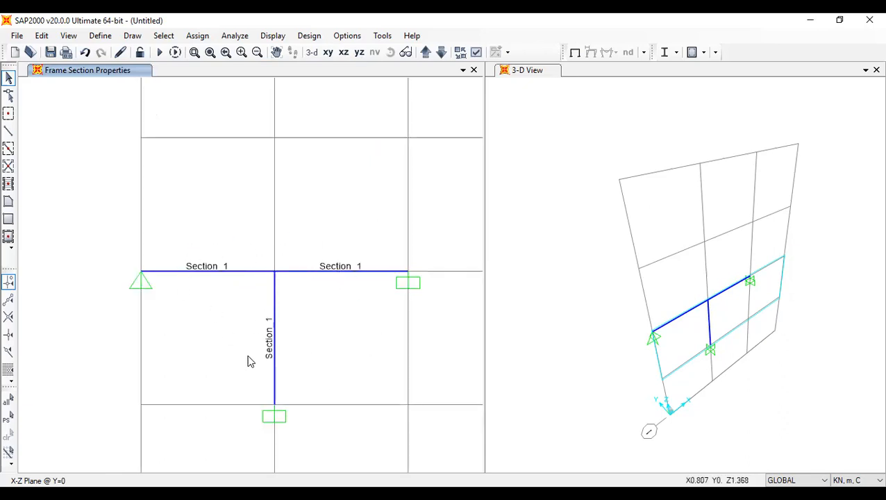
pyautogui.click(475, 56)
pyautogui.click(387, 84)
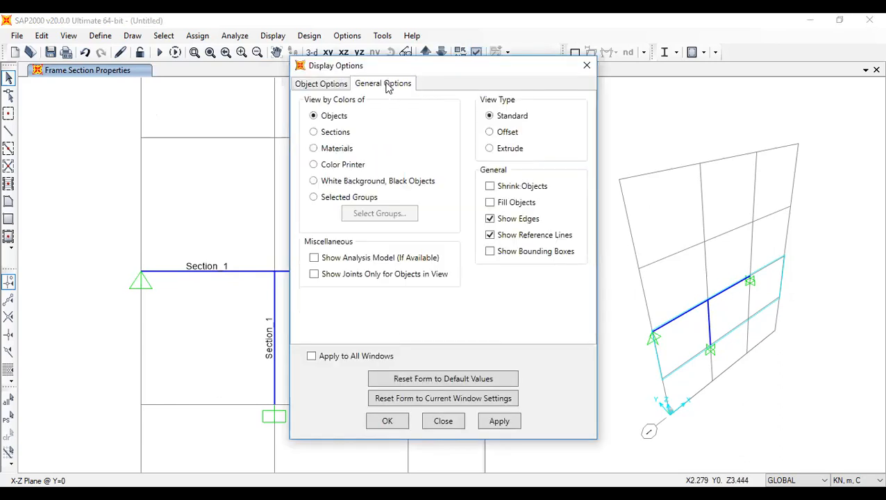
pyautogui.click(507, 149)
pyautogui.click(505, 203)
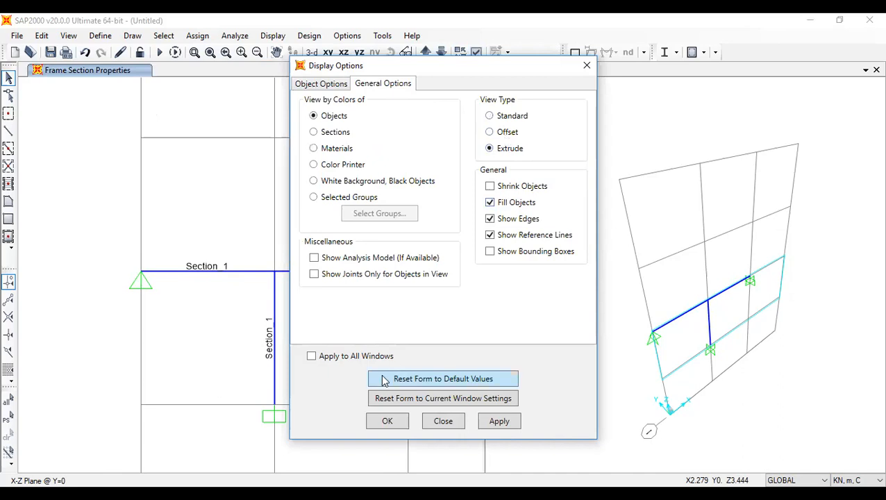
pyautogui.click(394, 421)
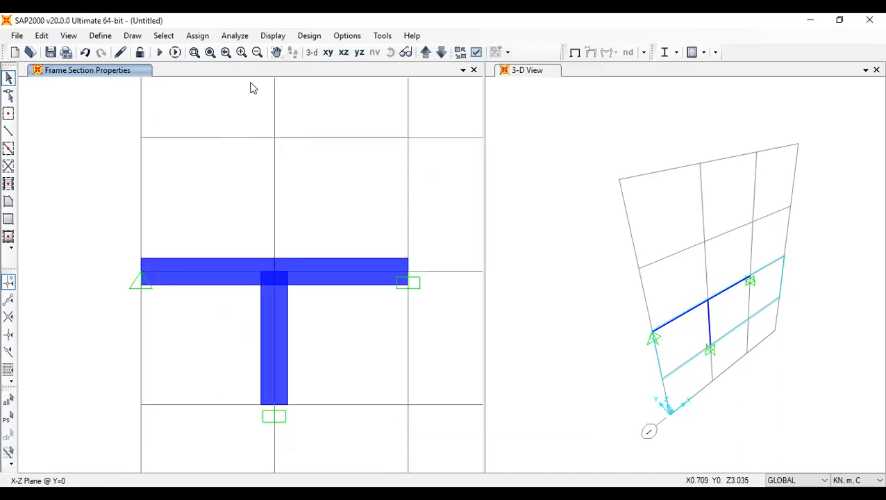
pyautogui.click(312, 52)
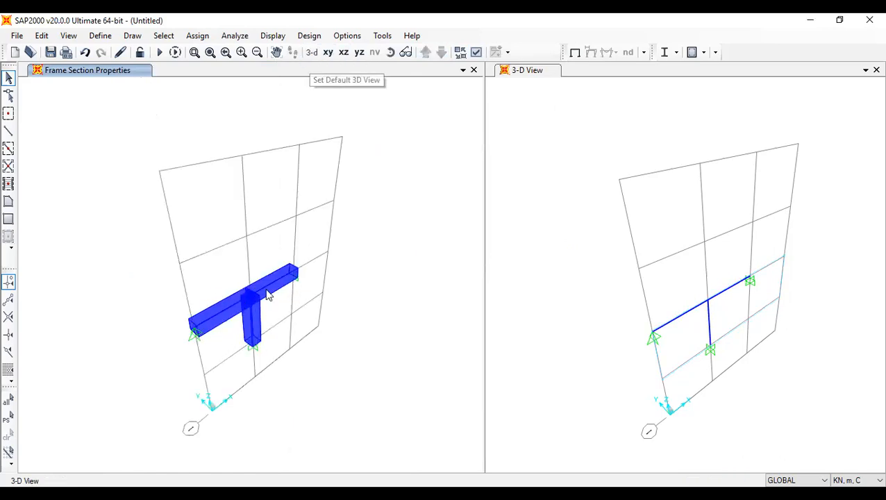
pyautogui.click(344, 52)
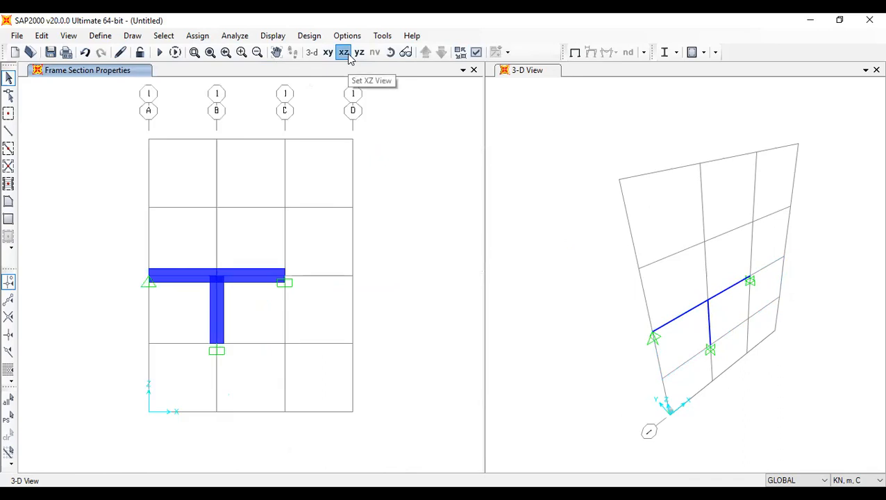
# Restore the X-Z view to the standard view type with object fill turned off
pyautogui.click(476, 52)
pyautogui.click(384, 84)
pyautogui.click(506, 118)
pyautogui.click(507, 204)
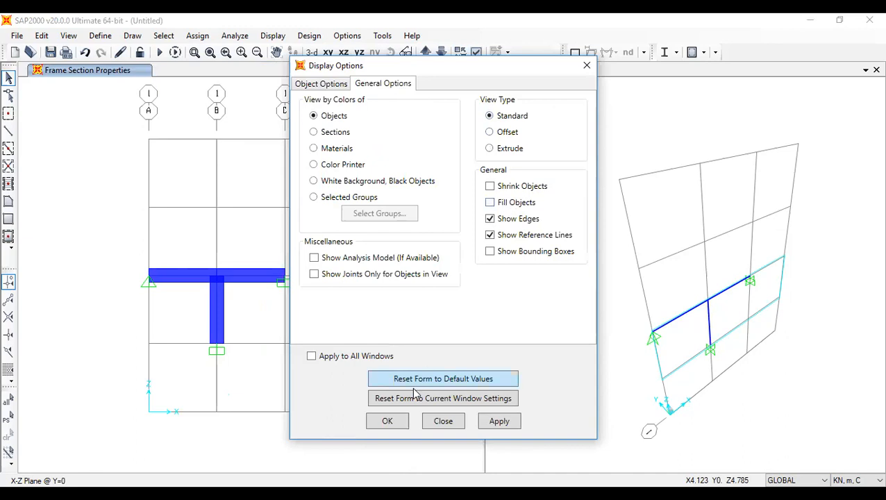
pyautogui.click(389, 421)
pyautogui.scroll(2, 179, 293)
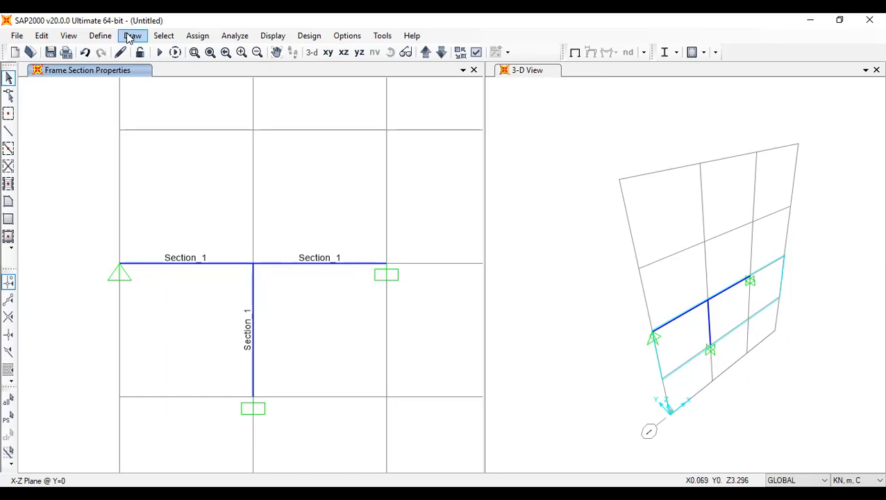
# Open the load pattern definitions for the model
pyautogui.click(102, 36)
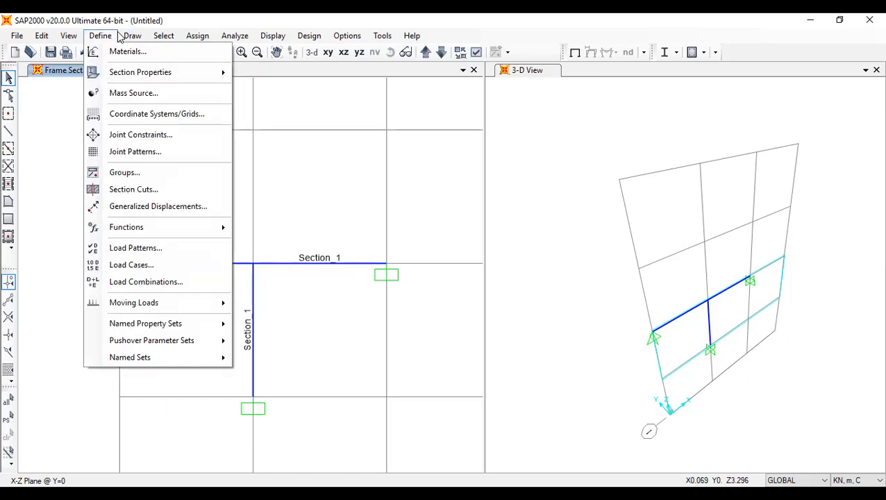
pyautogui.click(129, 36)
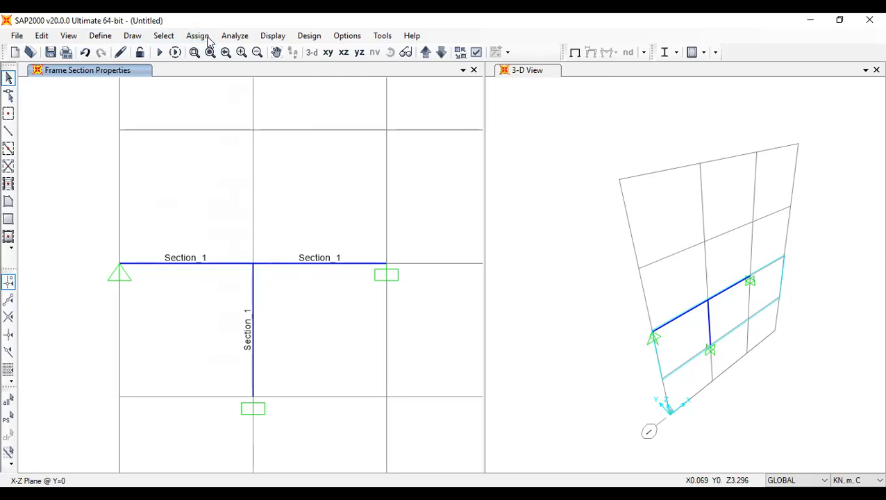
pyautogui.click(102, 36)
pyautogui.click(102, 36)
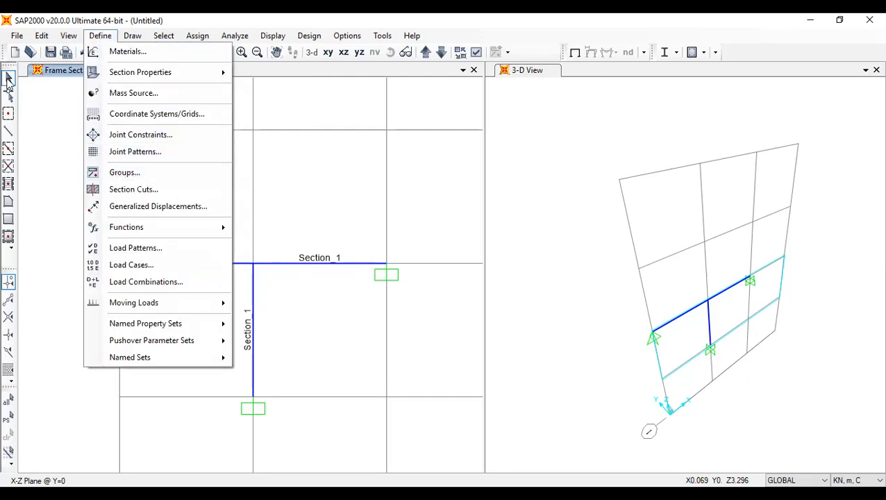
pyautogui.click(183, 248)
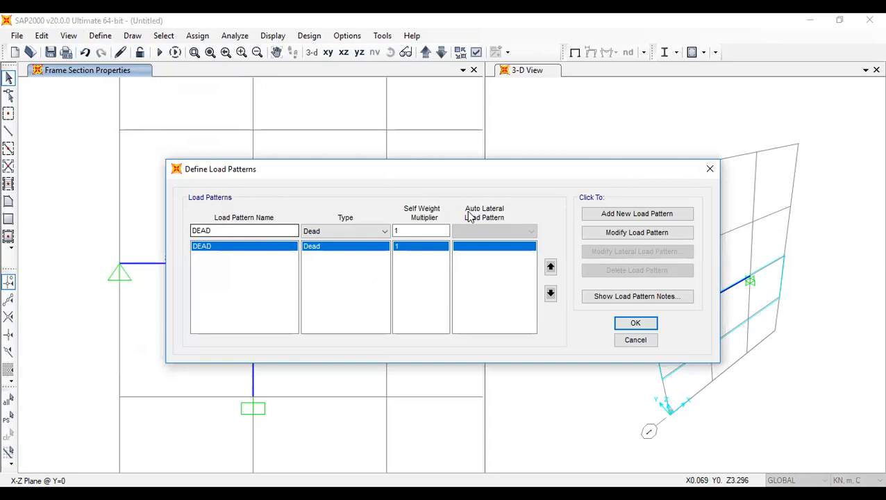
# Try to add another Dead load pattern under the existing name DEAD with a self weight multiplier of 1
pyautogui.click(634, 215)
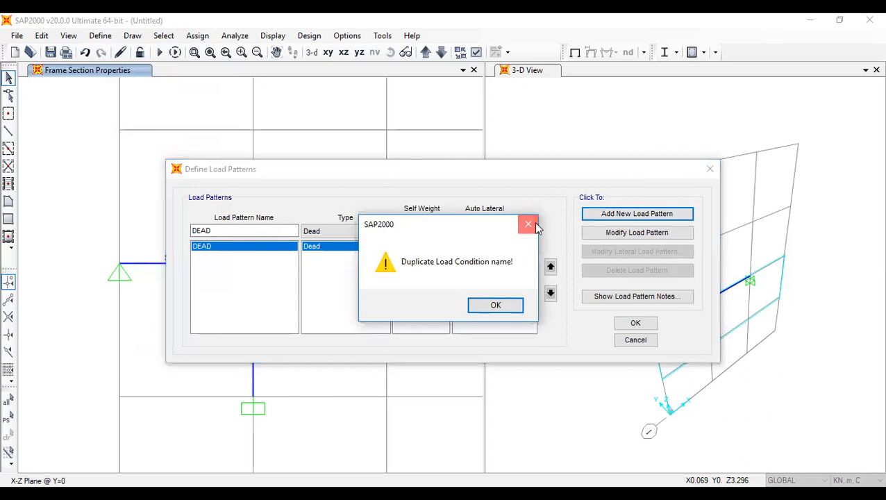
pyautogui.click(529, 224)
pyautogui.click(430, 231)
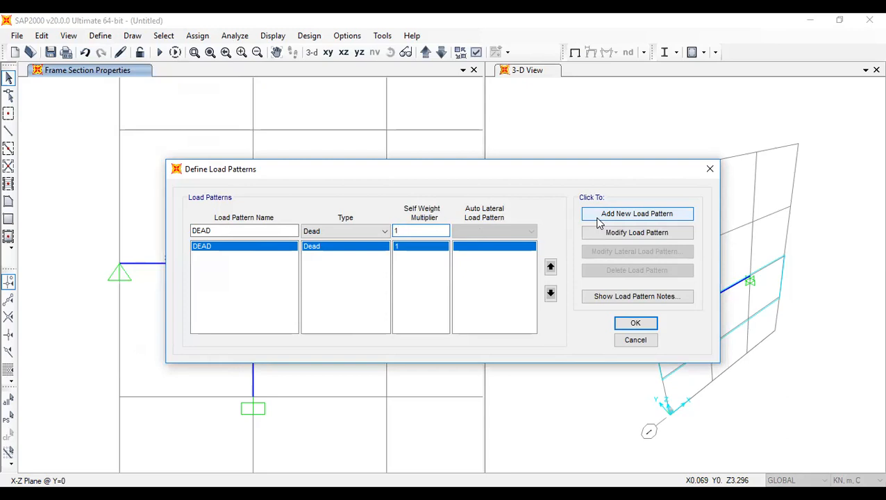
pyautogui.click(253, 228)
pyautogui.click(605, 213)
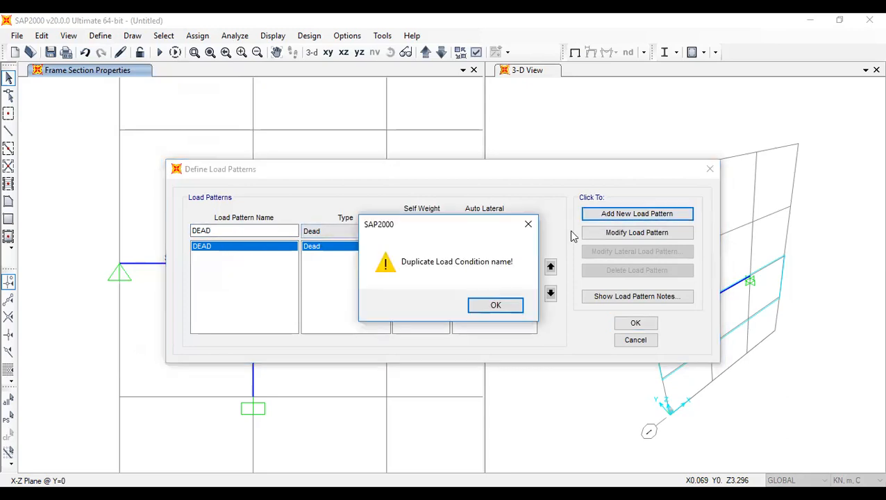
pyautogui.click(511, 308)
# Try to add a load pattern of type Live while keeping the existing name DEAD
pyautogui.click(375, 231)
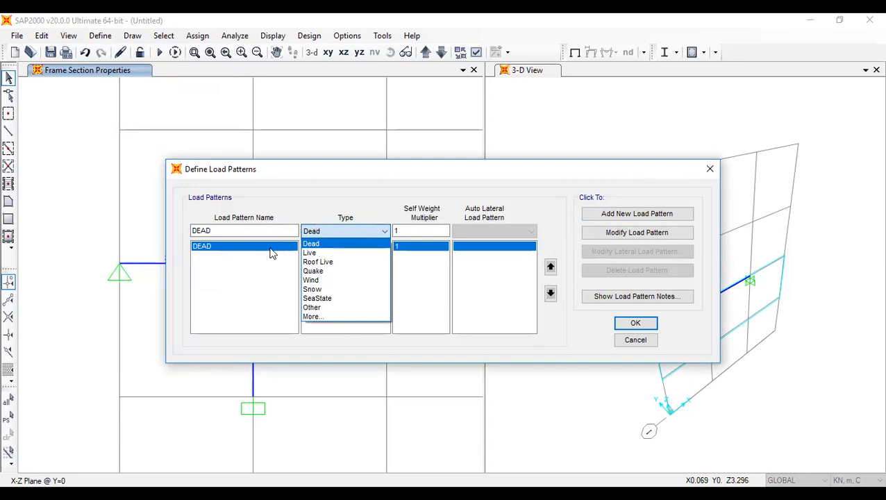
pyautogui.click(306, 203)
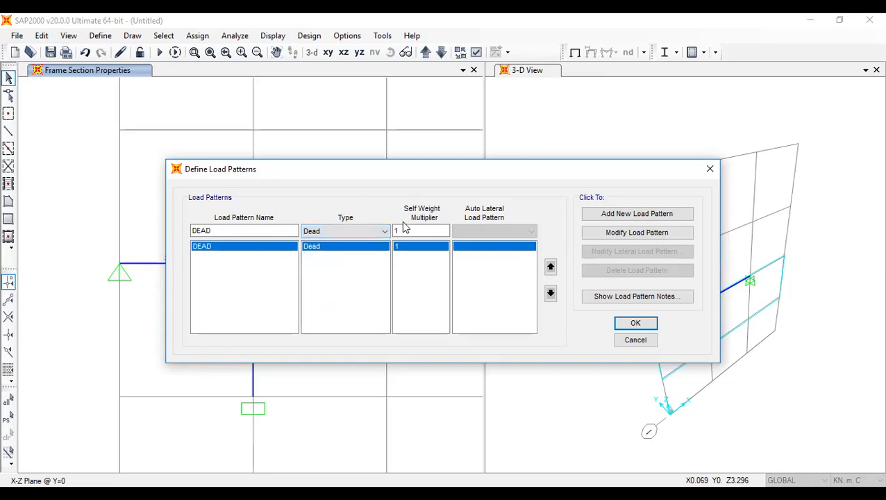
pyautogui.click(351, 230)
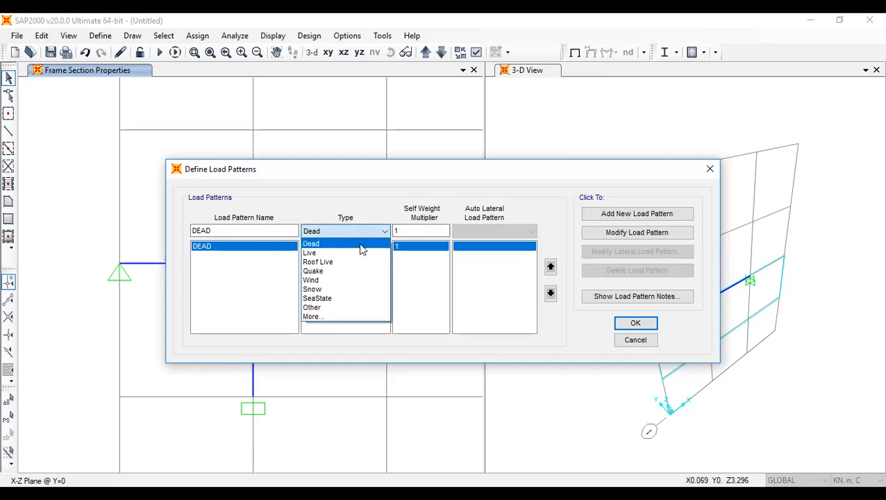
pyautogui.click(552, 208)
pyautogui.click(611, 214)
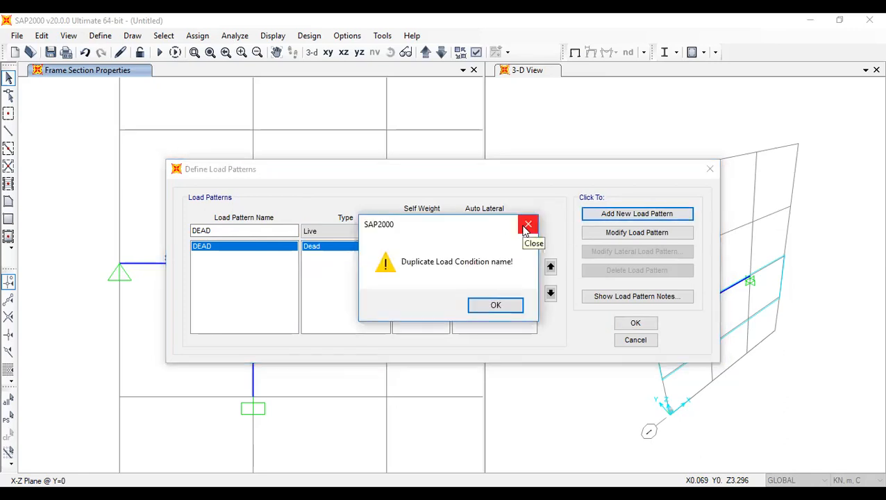
pyautogui.click(528, 226)
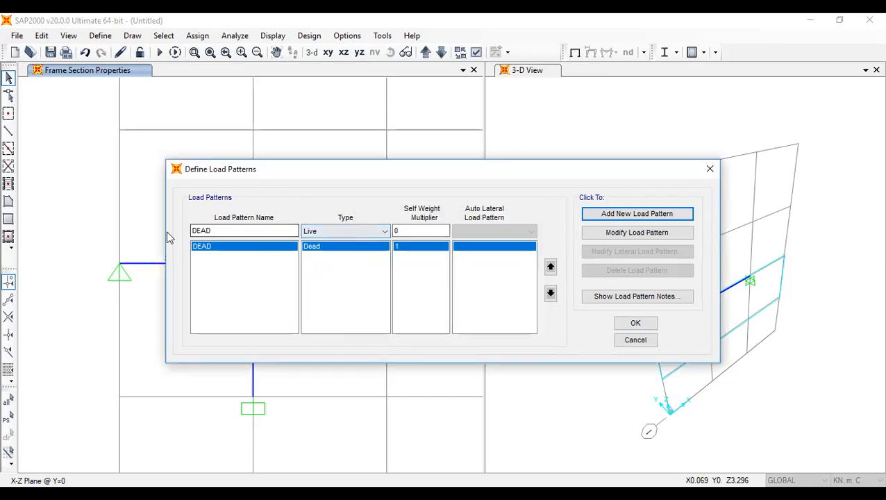
# Enter New pattern as the load pattern name and set its type to Dead
pyautogui.doubleClick(195, 230)
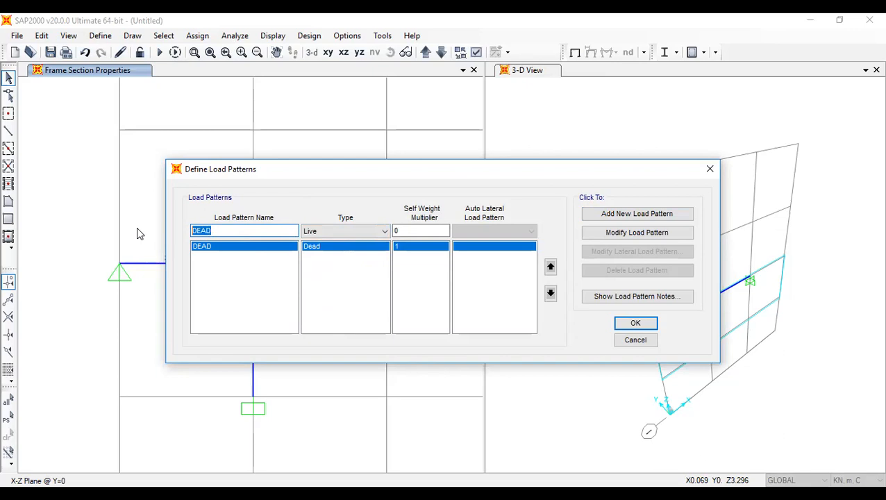
pyautogui.write('New pattern')
pyautogui.click(340, 233)
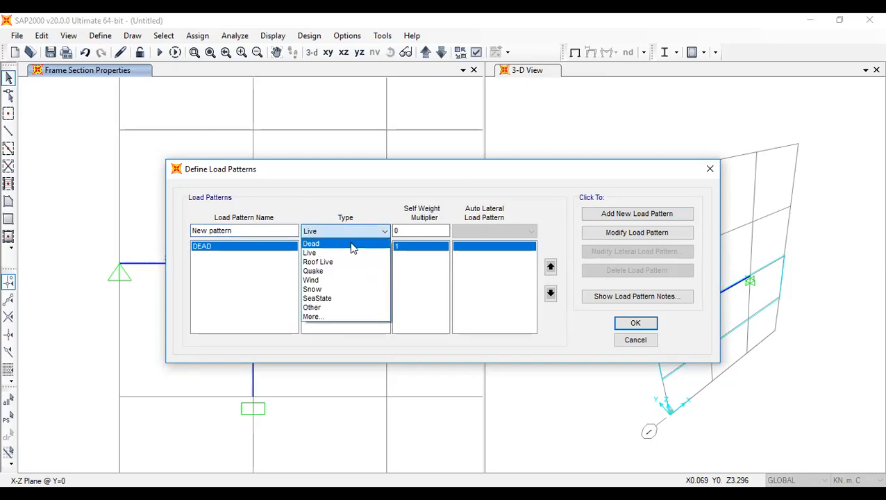
pyautogui.click(353, 245)
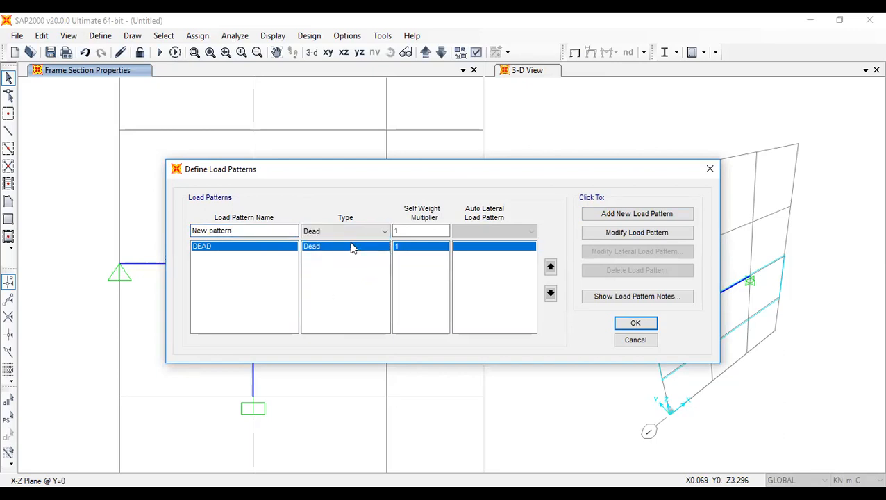
# Set the self weight multiplier of New pattern to 0, add the pattern, and accept the load pattern definitions
pyautogui.click(420, 228)
pyautogui.moveTo(411, 230); pyautogui.dragTo(397, 232)
pyautogui.click(404, 234)
pyautogui.press('BackSpace')
pyautogui.write('0')
pyautogui.doubleClick(396, 232)
pyautogui.click(407, 230)
pyautogui.click(643, 216)
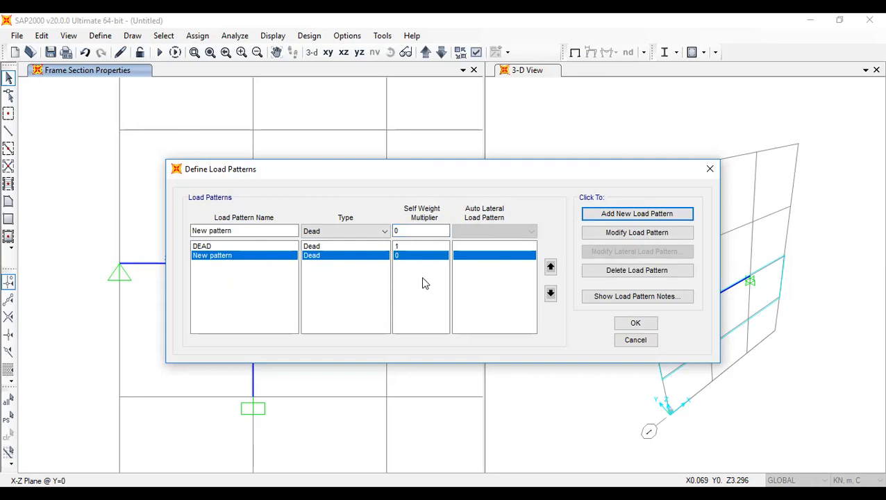
pyautogui.click(636, 324)
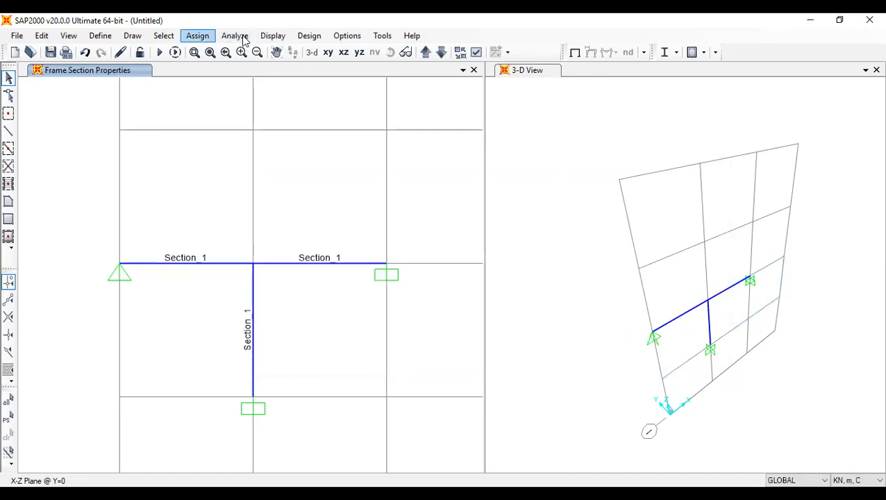
pyautogui.click(223, 265)
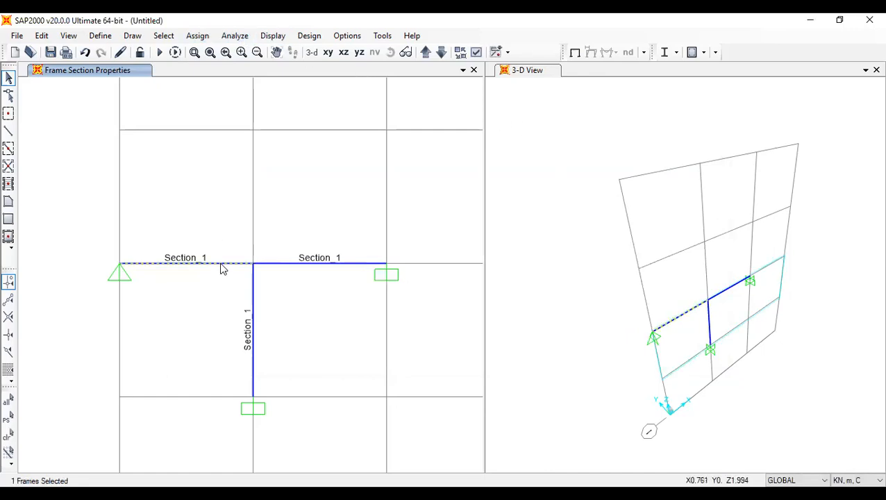
pyautogui.click(287, 264)
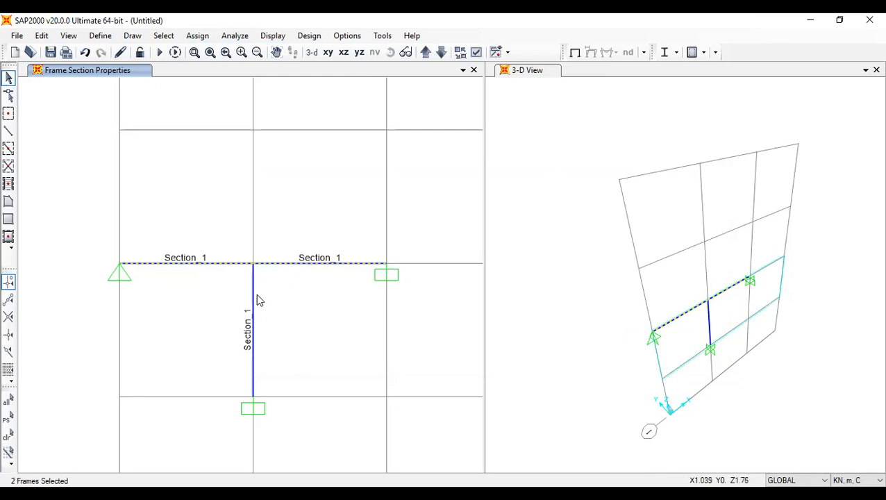
pyautogui.click(254, 292)
pyautogui.click(224, 266)
pyautogui.click(254, 267)
pyautogui.click(254, 279)
pyautogui.click(254, 264)
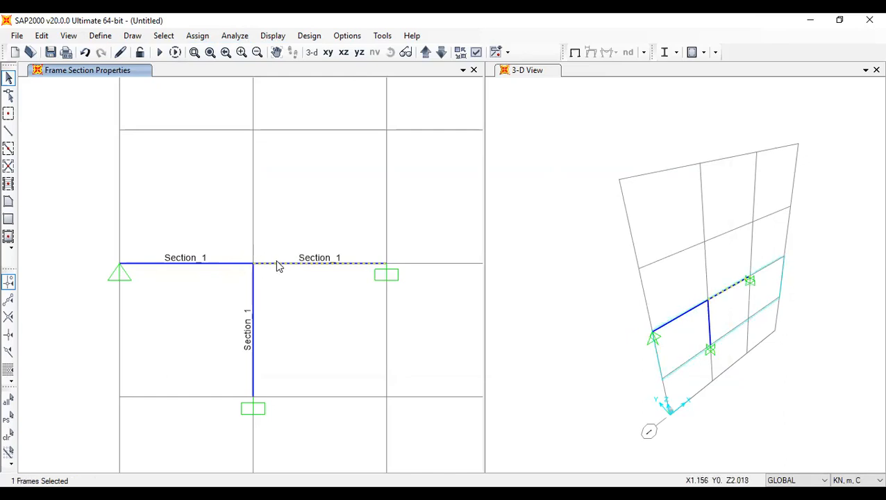
pyautogui.click(277, 264)
# Select only the left horizontal beam and open the distributed frame load assignment for it
pyautogui.click(231, 265)
pyautogui.hotkey('alt', 'a')
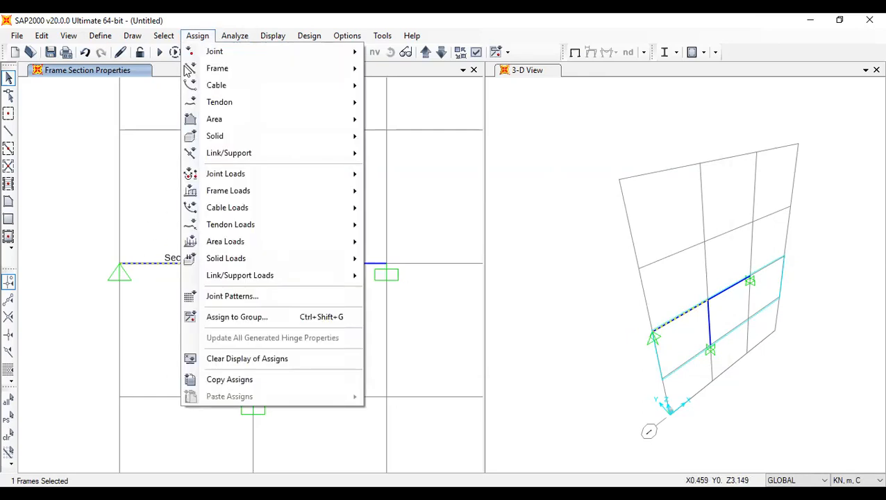
pyautogui.moveTo(287, 190)
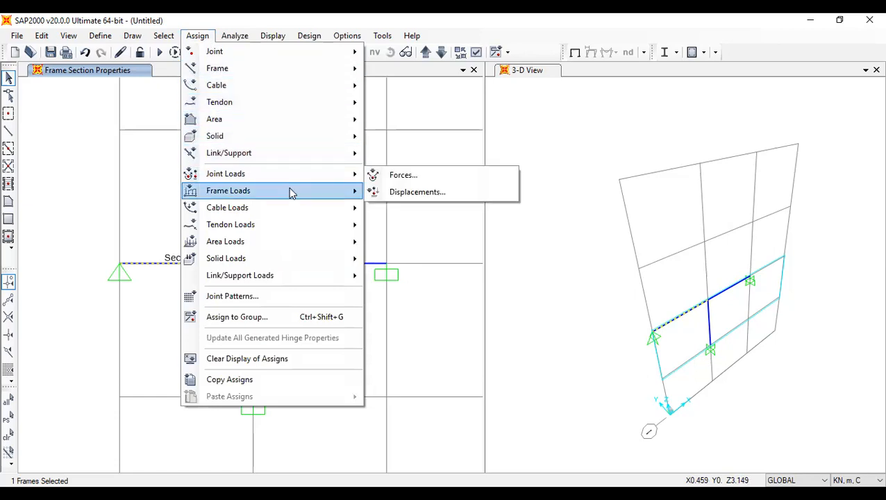
pyautogui.click(198, 36)
pyautogui.click(199, 37)
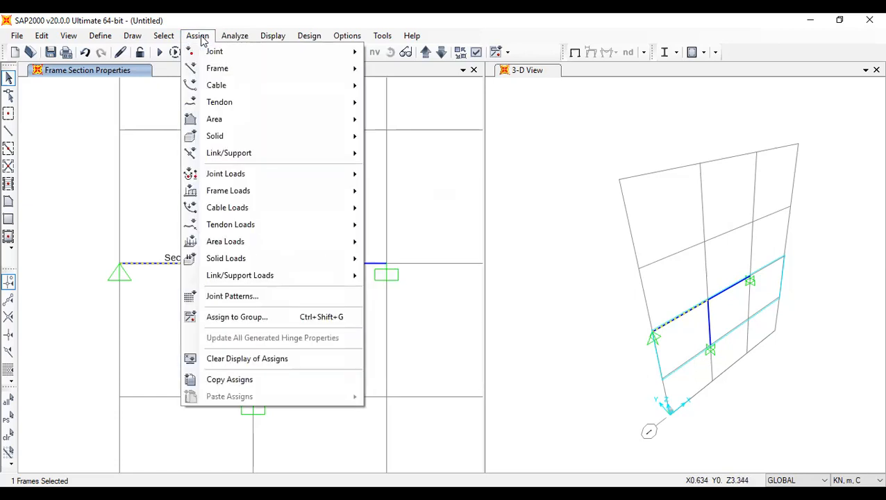
pyautogui.moveTo(263, 190)
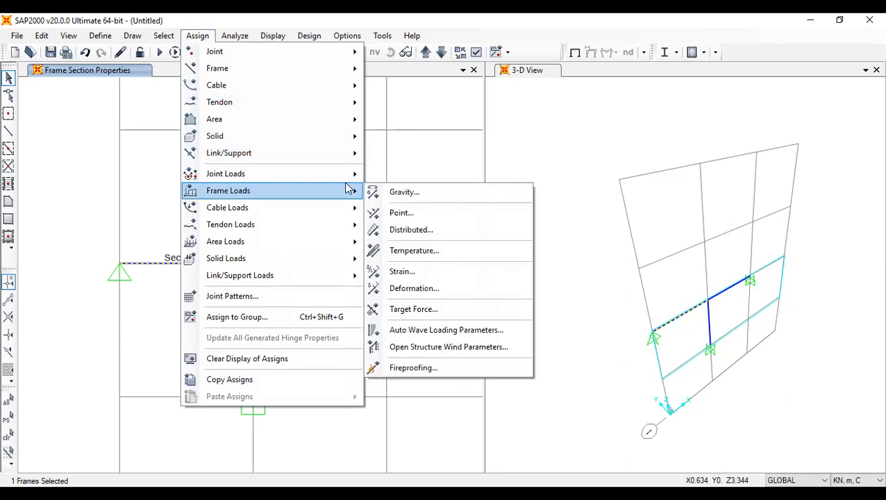
pyautogui.moveTo(358, 179)
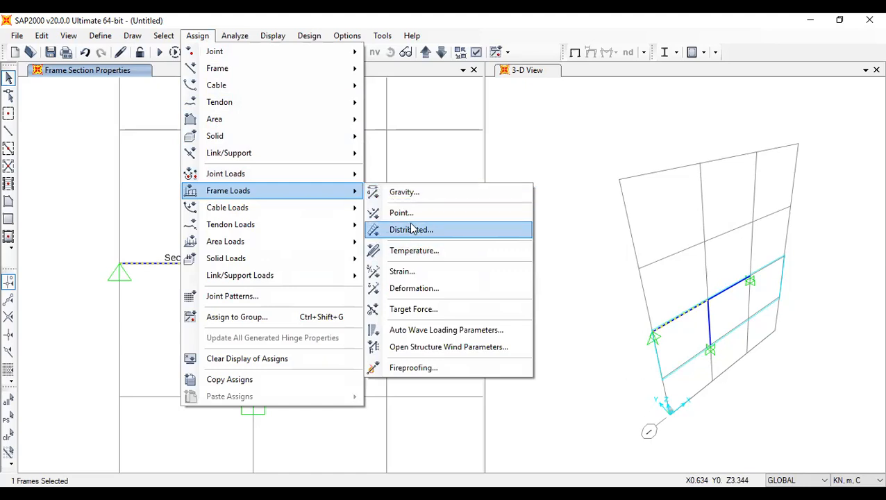
pyautogui.click(412, 229)
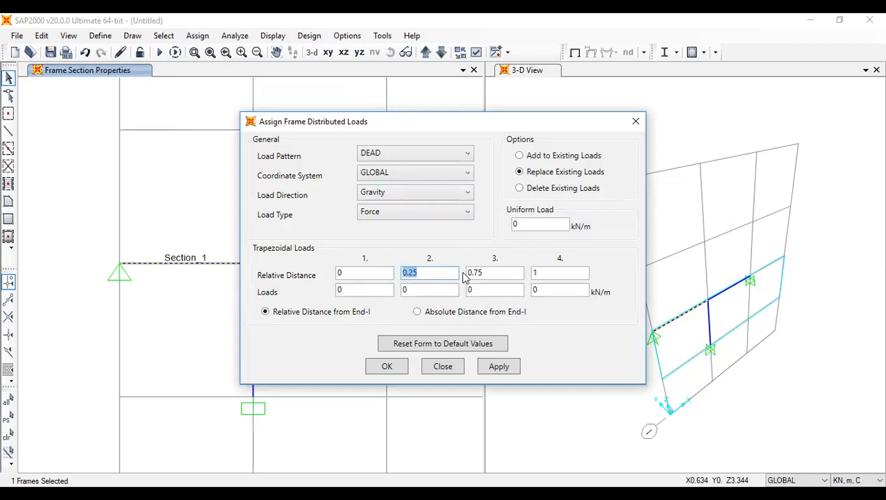
# Set the trapezoidal load values to 1 kN/m at relative distances 0.25 and 0.75 on the left beam
pyautogui.press('Tab')
pyautogui.click(535, 273)
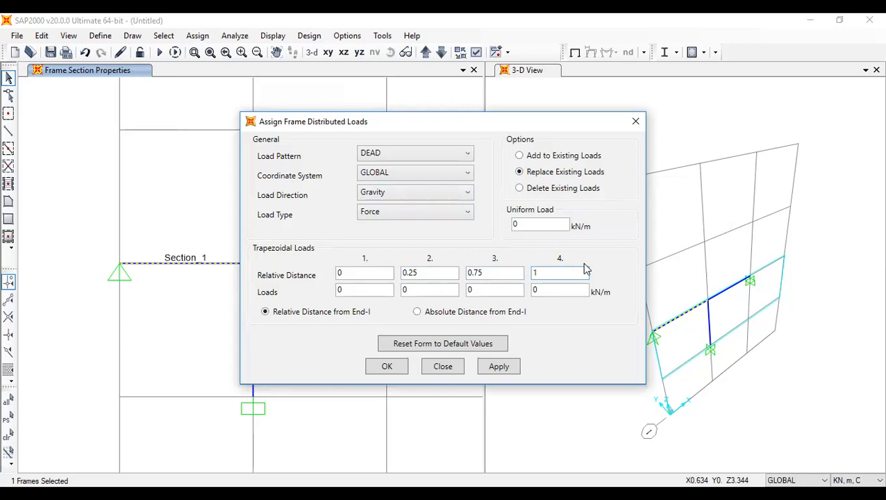
pyautogui.doubleClick(531, 274)
pyautogui.click(405, 290)
pyautogui.doubleClick(407, 290)
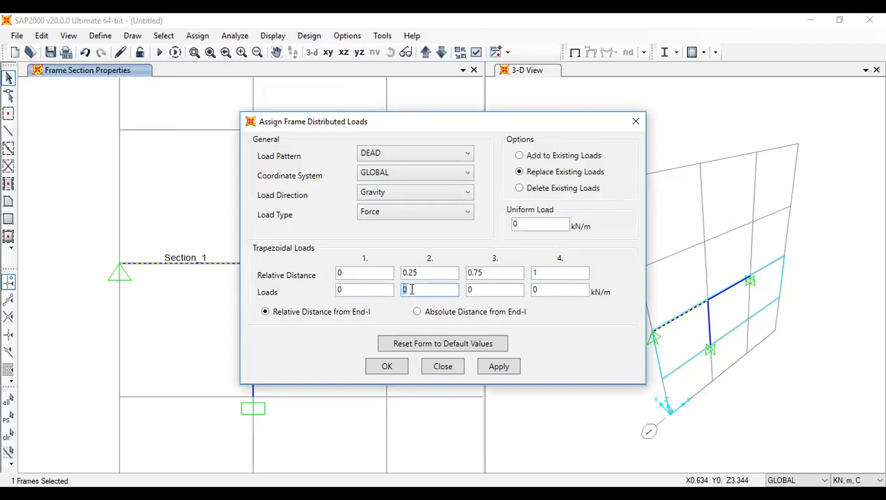
pyautogui.write('1')
pyautogui.press('Tab')
pyautogui.write('1')
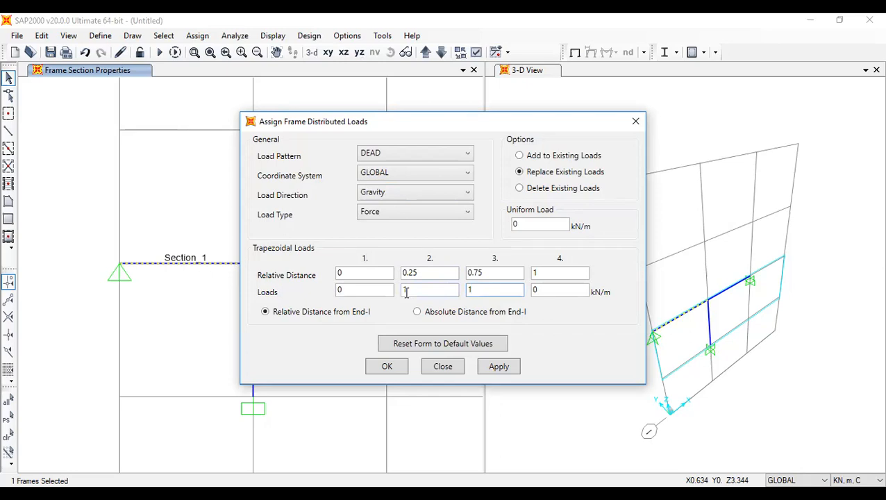
pyautogui.doubleClick(342, 290)
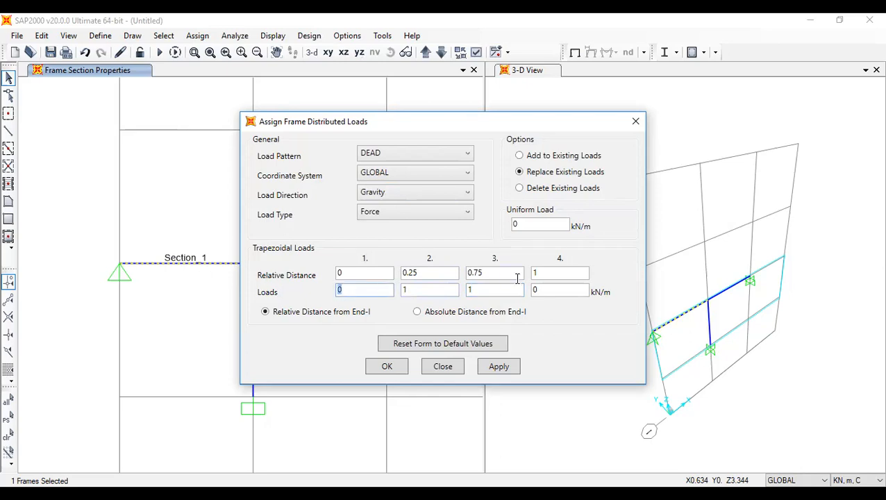
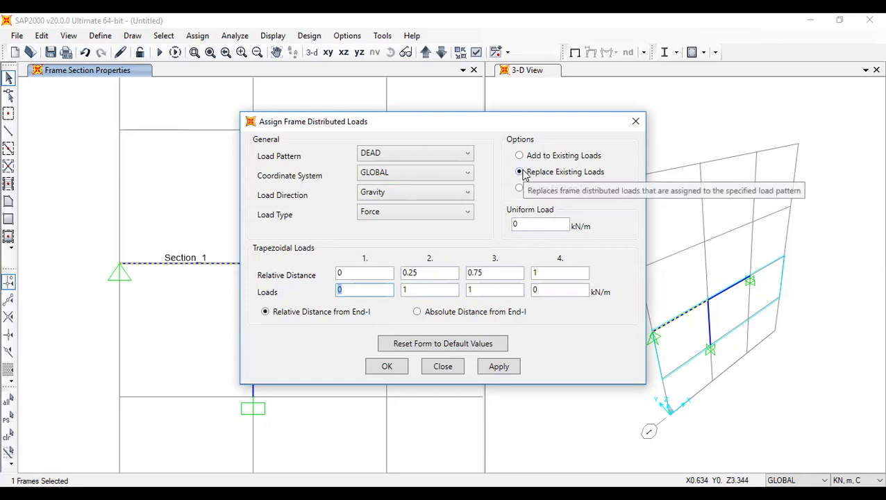
# Assign the distributed load to New pattern as a Force in the GLOBAL system with Gravity direction
pyautogui.click(409, 153)
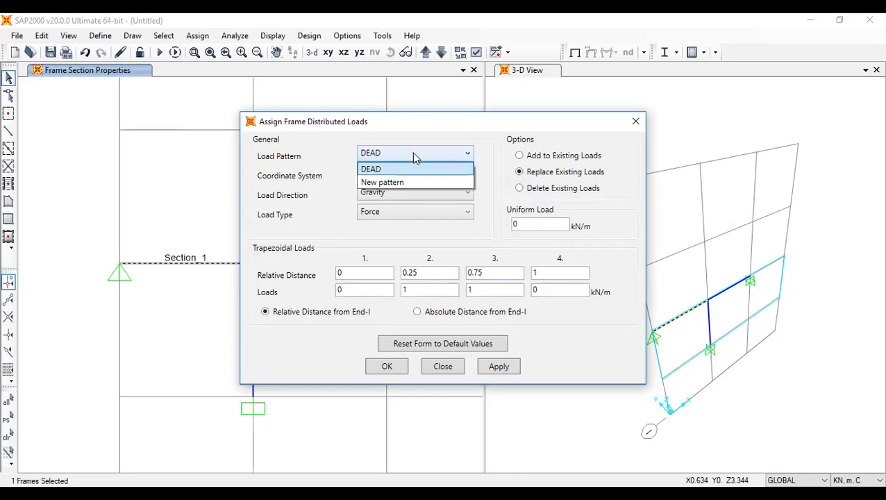
pyautogui.click(426, 182)
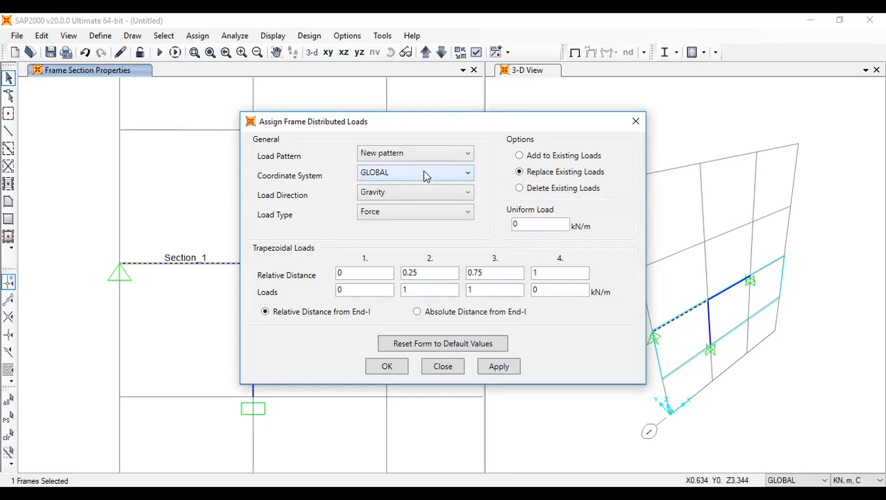
pyautogui.click(424, 174)
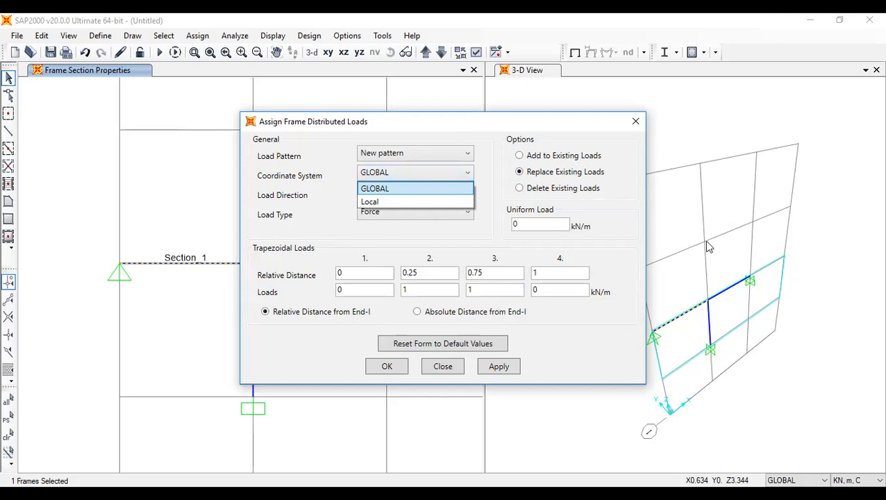
pyautogui.click(373, 194)
pyautogui.click(373, 196)
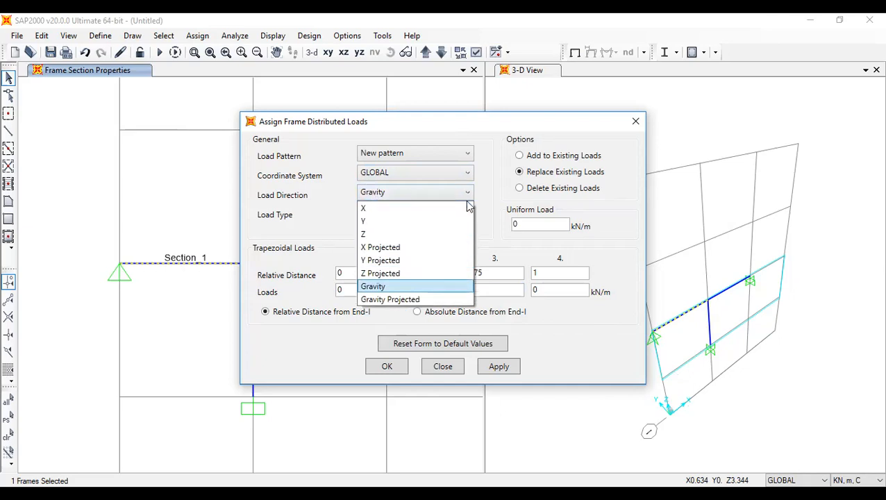
pyautogui.click(423, 286)
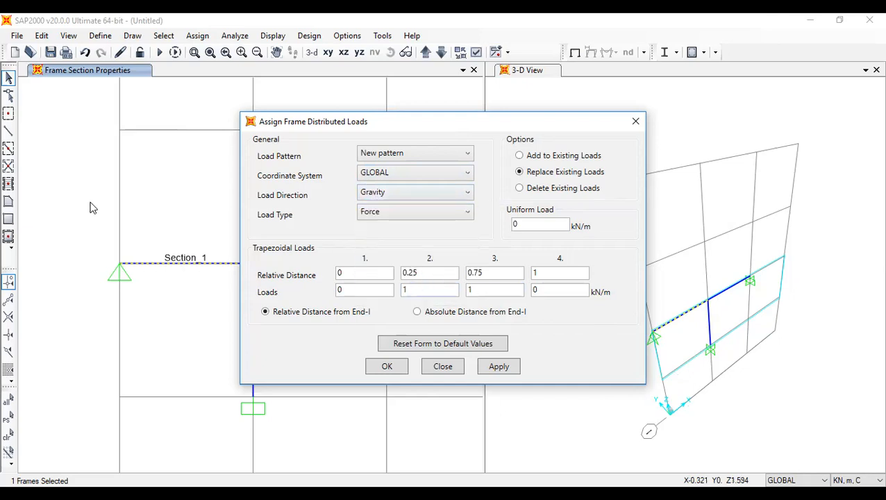
pyautogui.click(382, 214)
pyautogui.click(374, 227)
pyautogui.click(383, 214)
pyautogui.click(336, 211)
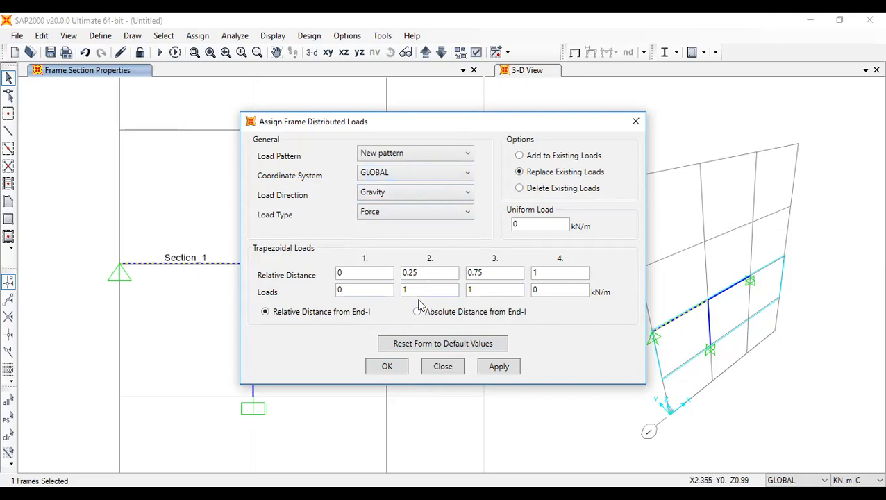
pyautogui.click(393, 366)
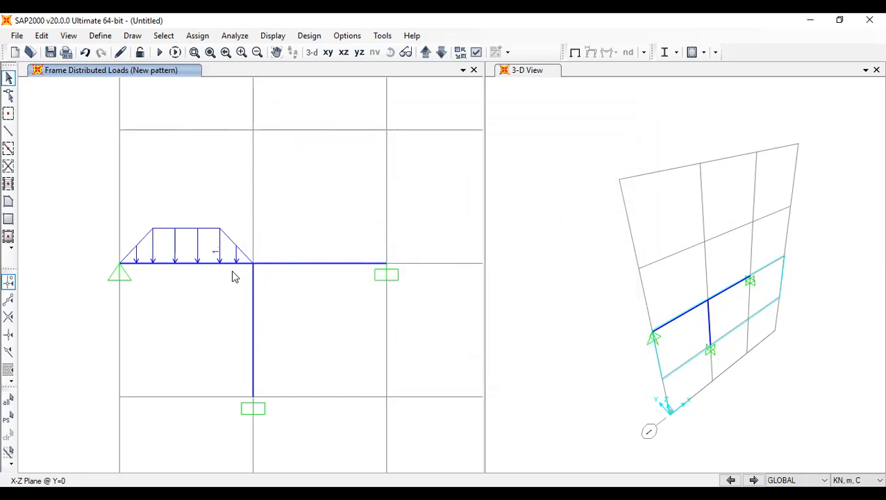
# Replace the left beam's trapezoidal load with a 2 kN/m uniform load, setting the trapezoidal load values to 0
pyautogui.click(229, 266)
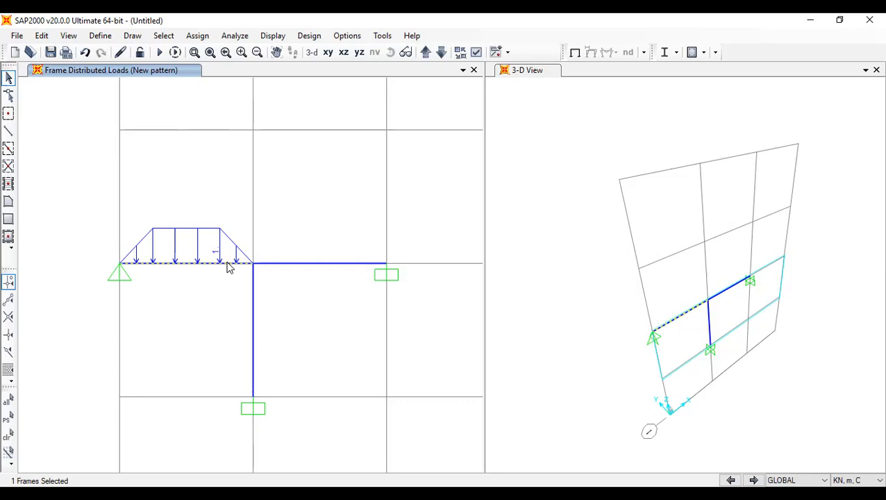
pyautogui.click(242, 40)
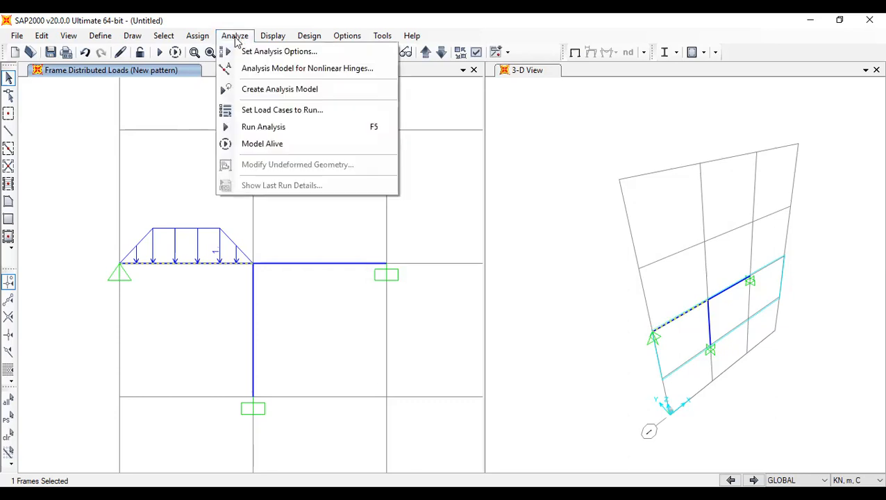
pyautogui.moveTo(197, 35)
pyautogui.moveTo(242, 197)
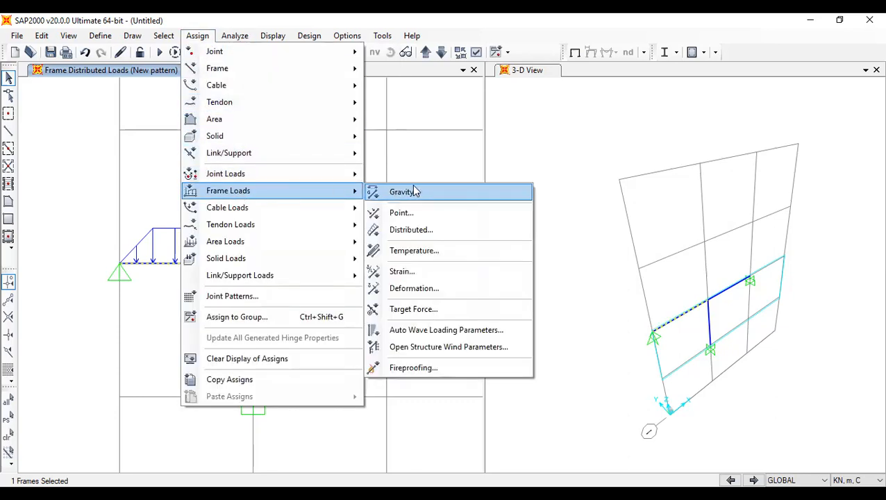
pyautogui.press('Return')
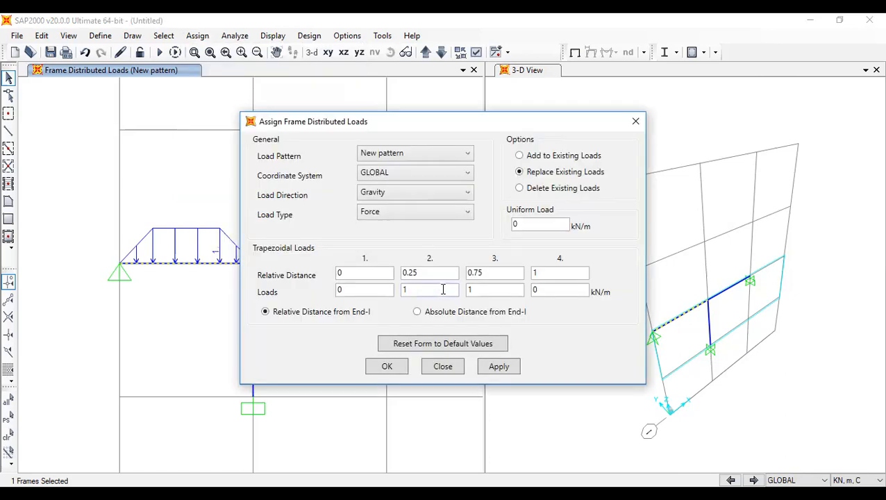
pyautogui.moveTo(475, 291); pyautogui.dragTo(382, 289)
pyautogui.write('00')
pyautogui.moveTo(539, 227); pyautogui.dragTo(501, 226)
pyautogui.write('2')
pyautogui.moveTo(539, 226); pyautogui.dragTo(513, 229)
pyautogui.click(400, 366)
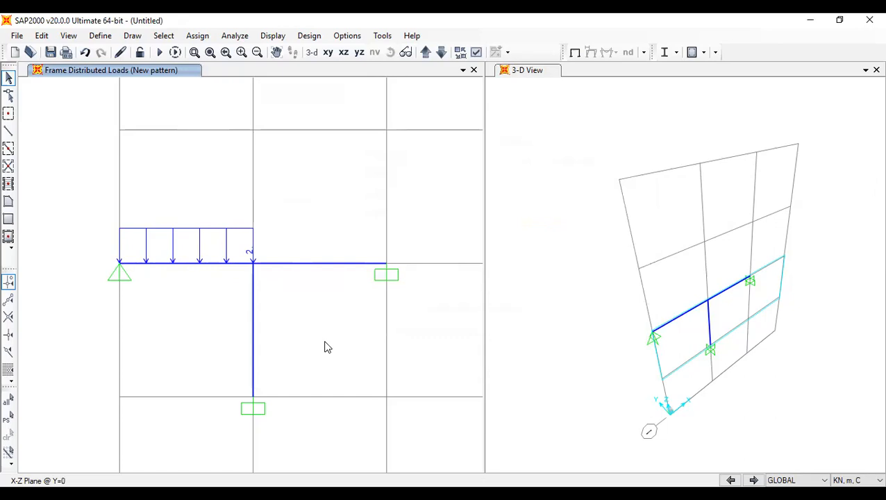
# Start a joint force assignment on the joint where the beams meet the column, using New pattern and GLOBAL coordinates
pyautogui.click(245, 254)
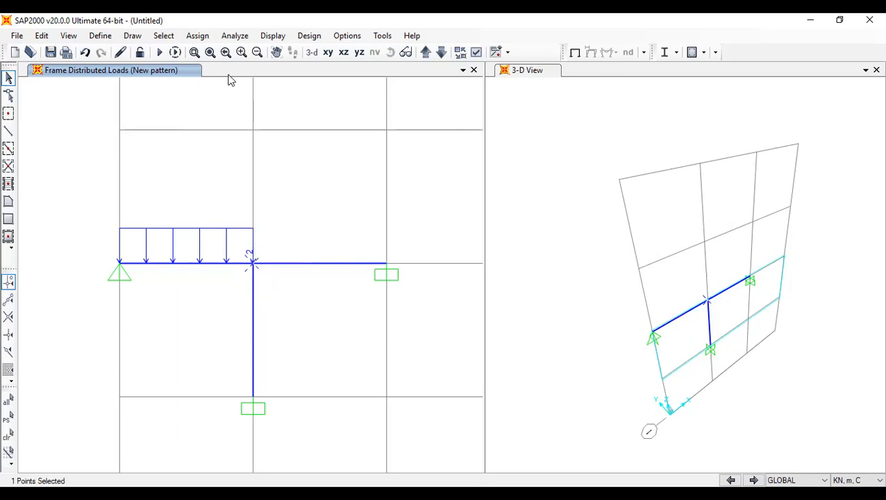
pyautogui.click(198, 35)
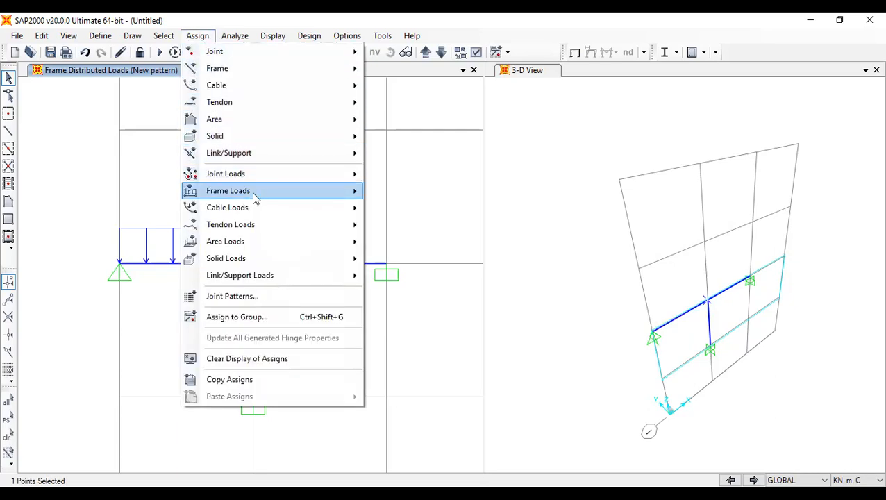
pyautogui.moveTo(301, 181)
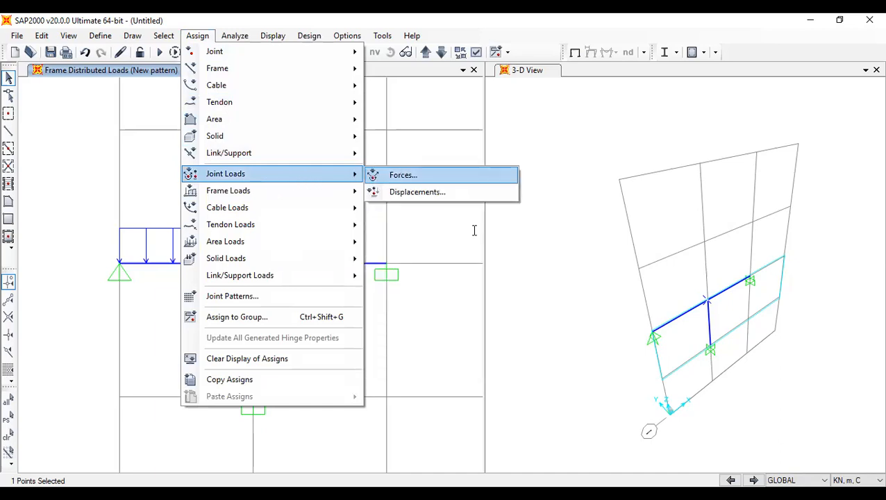
pyautogui.click(455, 176)
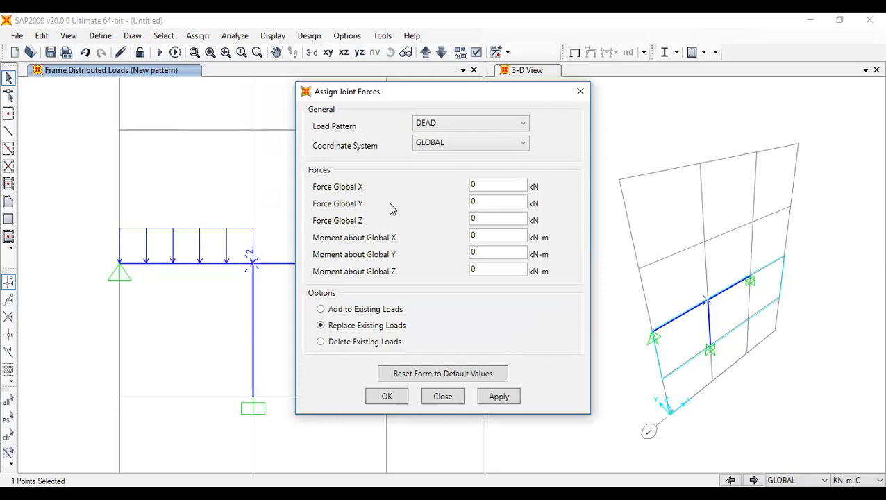
pyautogui.moveTo(487, 220); pyautogui.dragTo(471, 224)
pyautogui.click(438, 124)
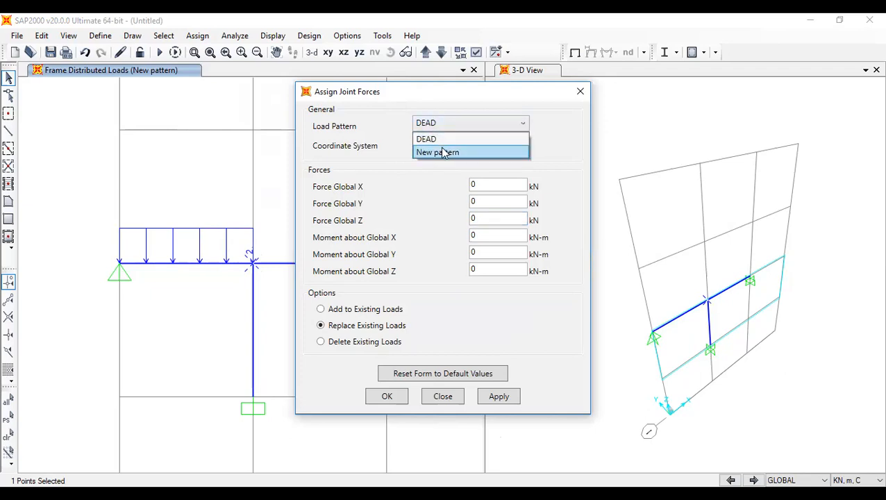
pyautogui.click(447, 152)
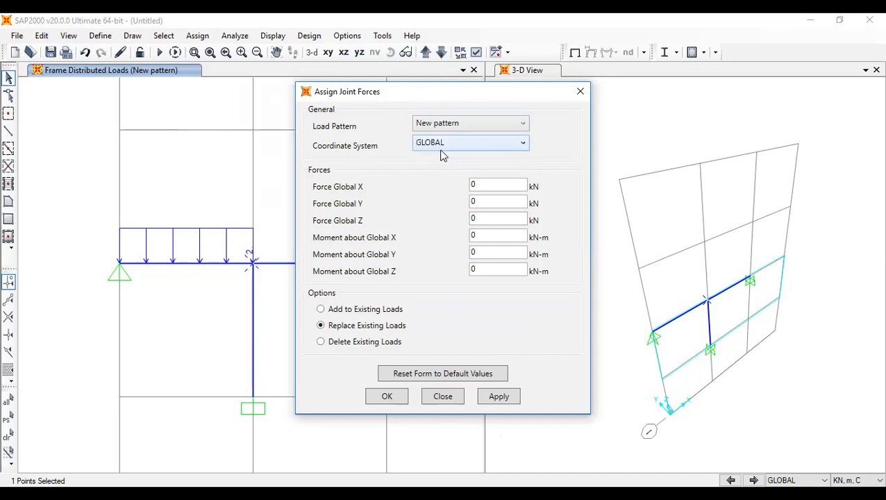
pyautogui.click(437, 147)
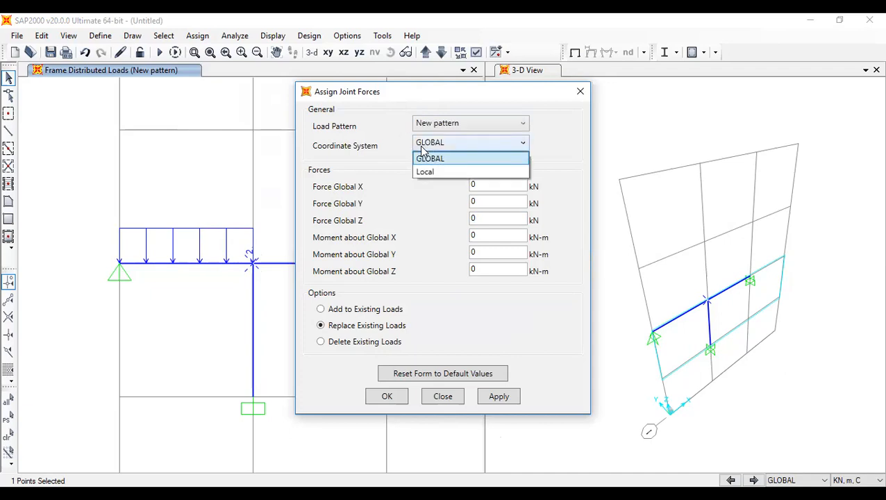
pyautogui.click(419, 158)
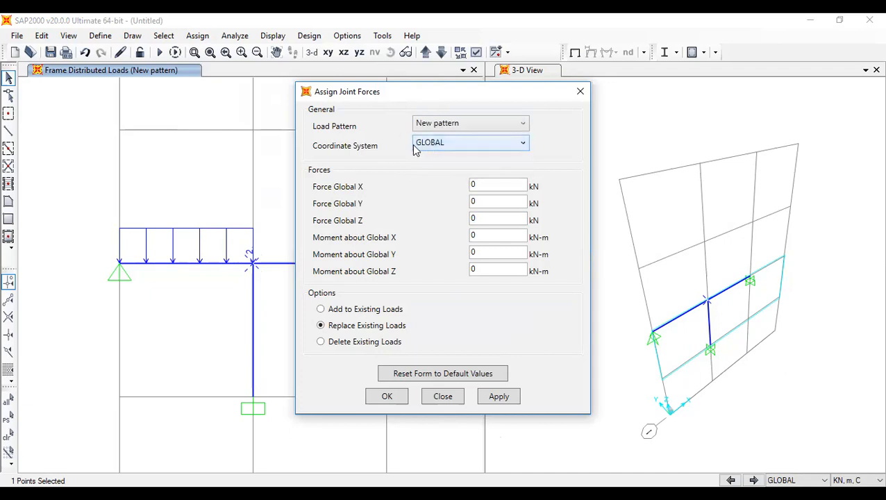
# Set Force Global Z to -5 kN for the central joint and accept the joint load
pyautogui.doubleClick(473, 218)
pyautogui.doubleClick(473, 218)
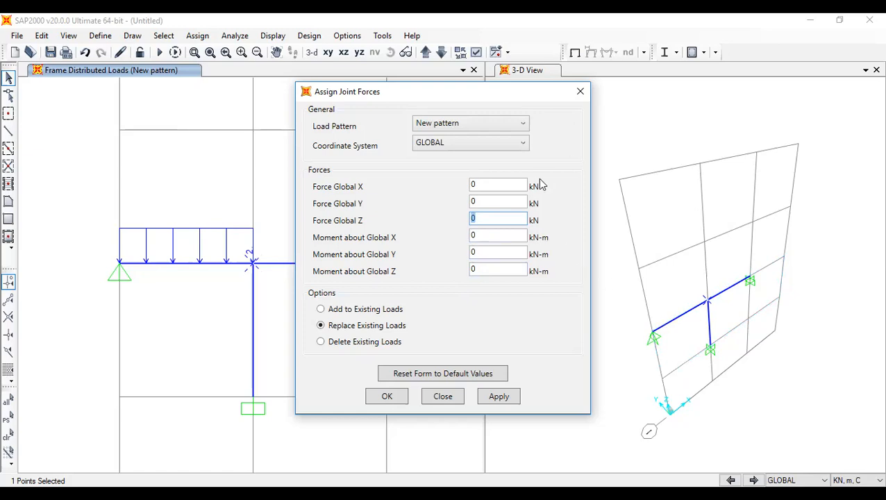
pyautogui.write('-5')
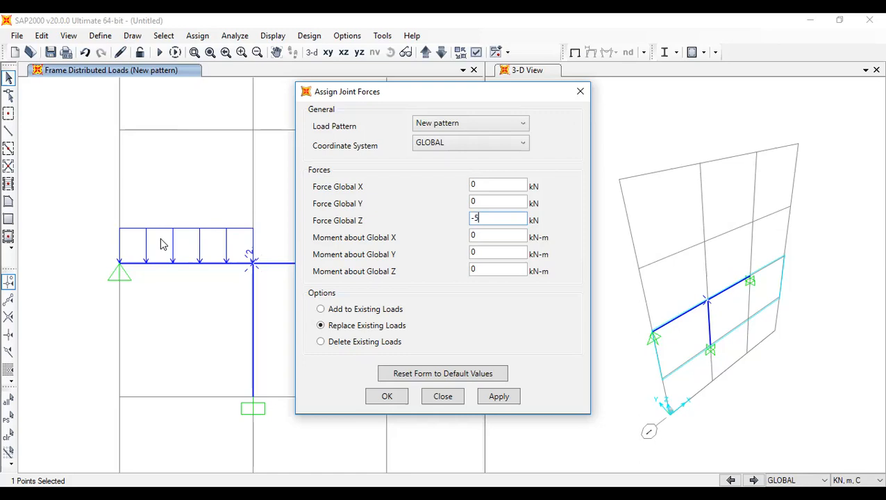
pyautogui.click(387, 396)
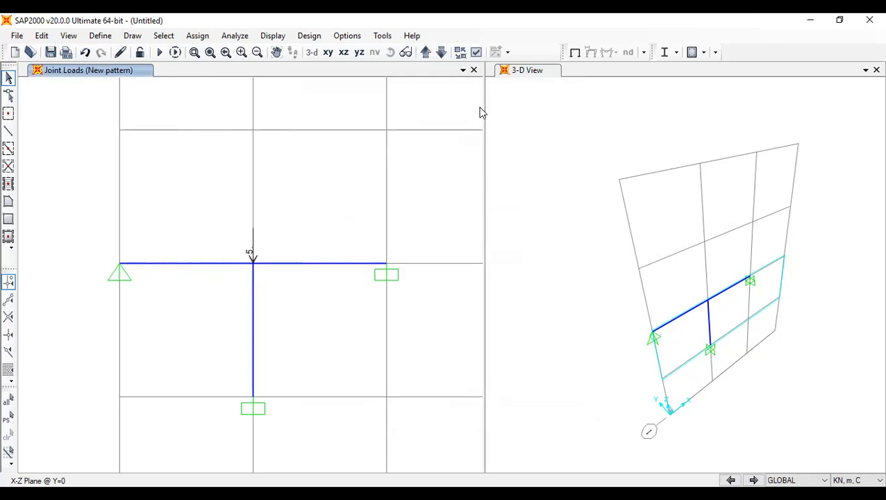
# Display the frame span loading forces for New pattern, including joint loads and span loading values
pyautogui.click(476, 56)
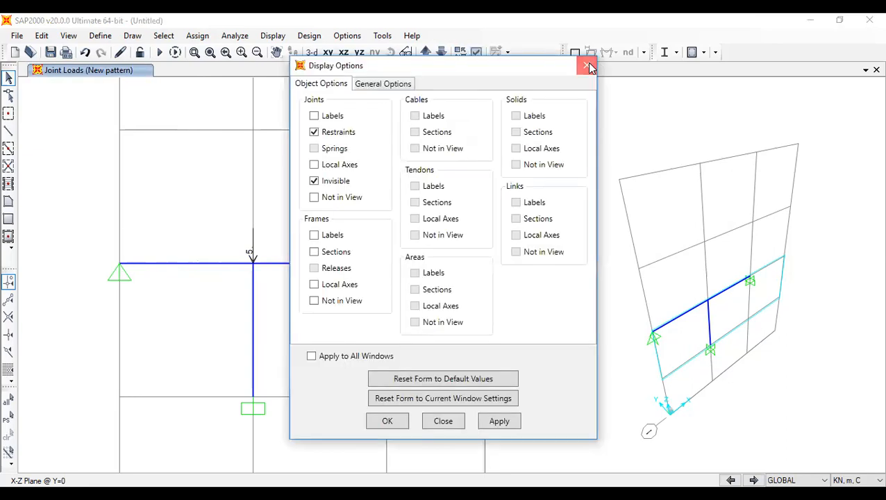
pyautogui.click(587, 63)
pyautogui.click(273, 35)
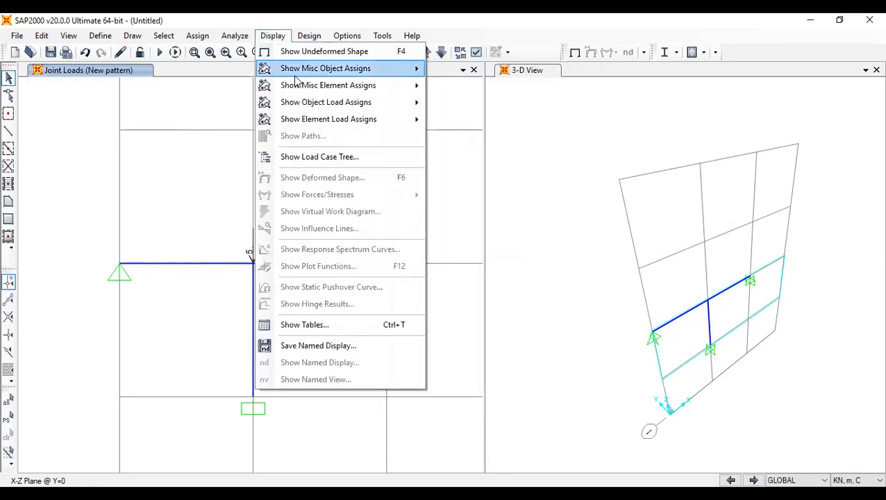
pyautogui.moveTo(307, 100)
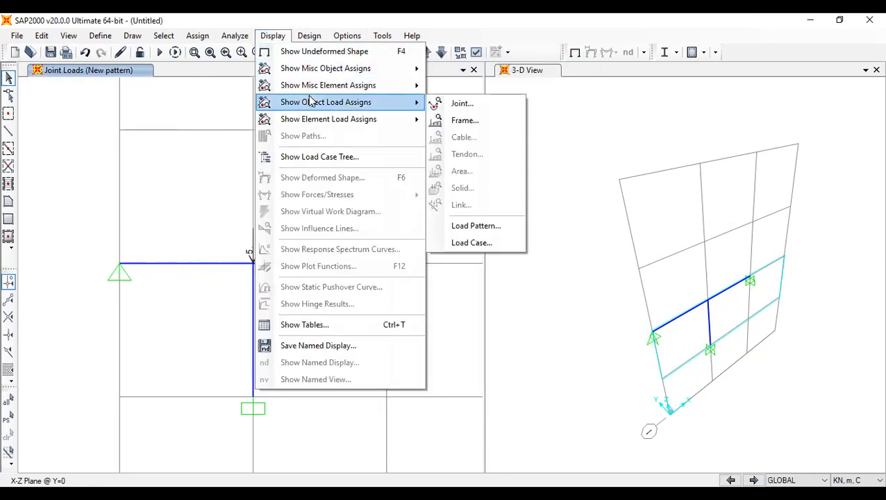
pyautogui.click(464, 125)
pyautogui.click(420, 119)
pyautogui.click(425, 149)
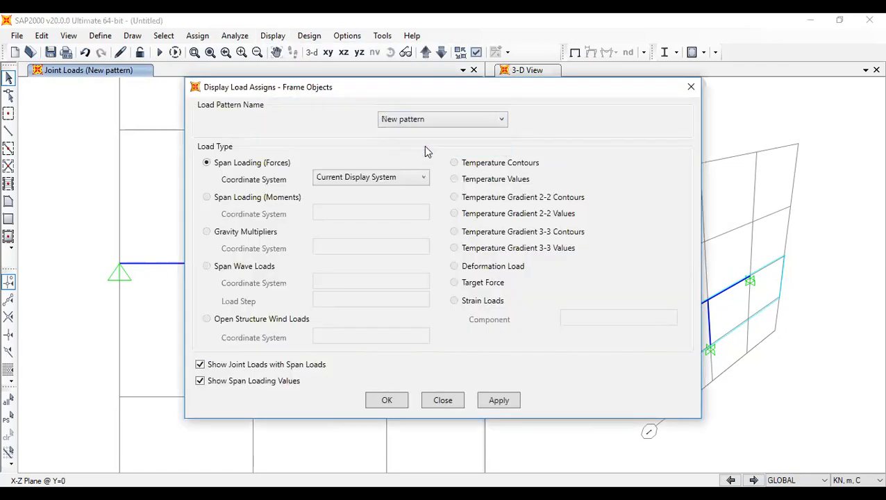
pyautogui.click(387, 401)
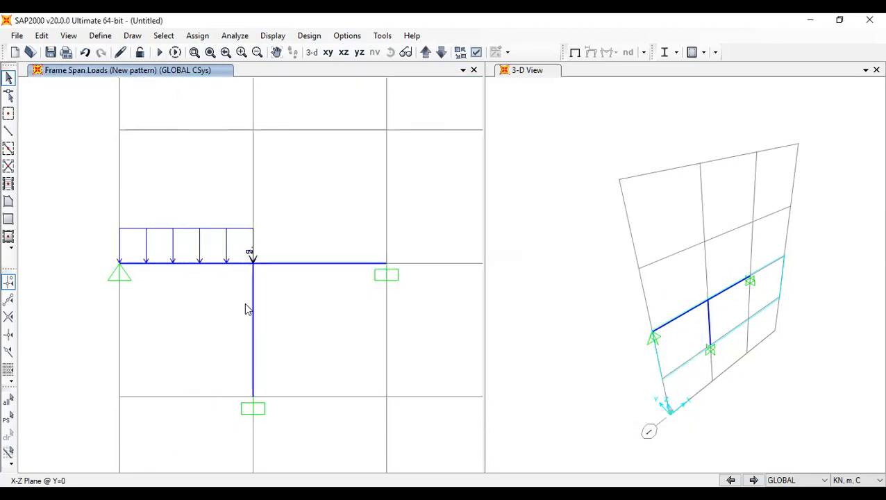
pyautogui.doubleClick(254, 263)
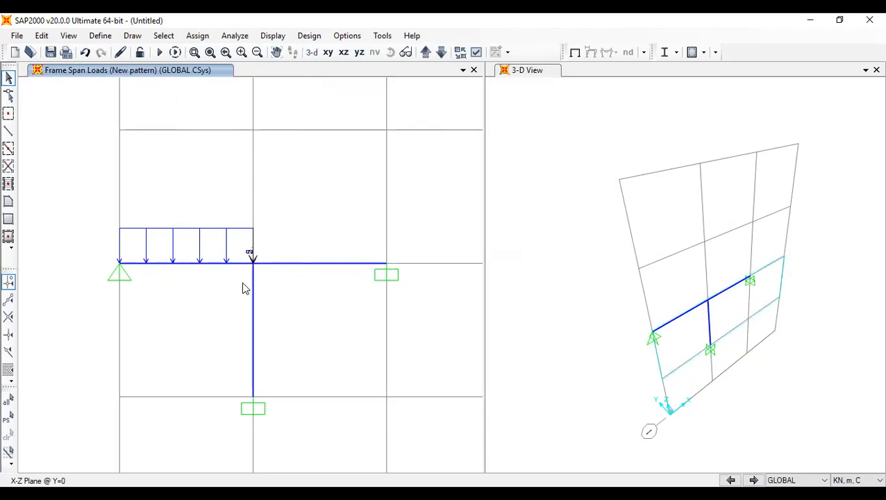
# Start a frame point load assignment on the right beam, using New pattern as the load pattern
pyautogui.click(339, 263)
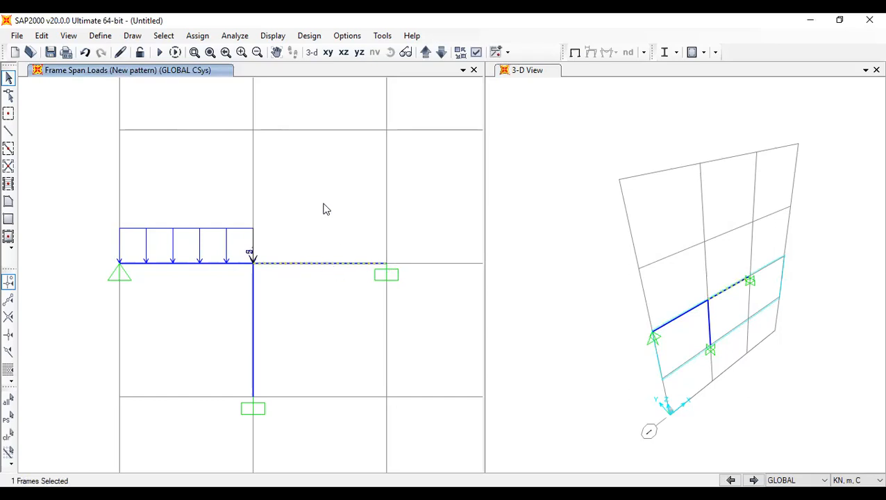
pyautogui.click(199, 36)
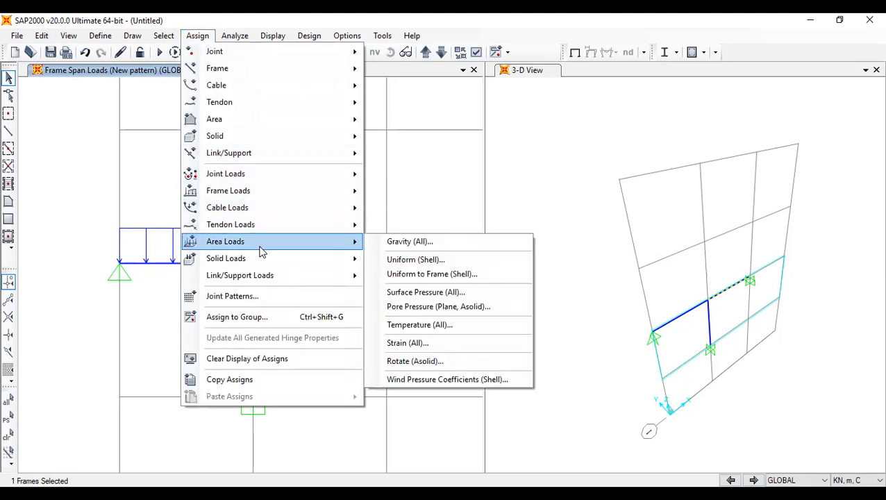
pyautogui.moveTo(276, 191)
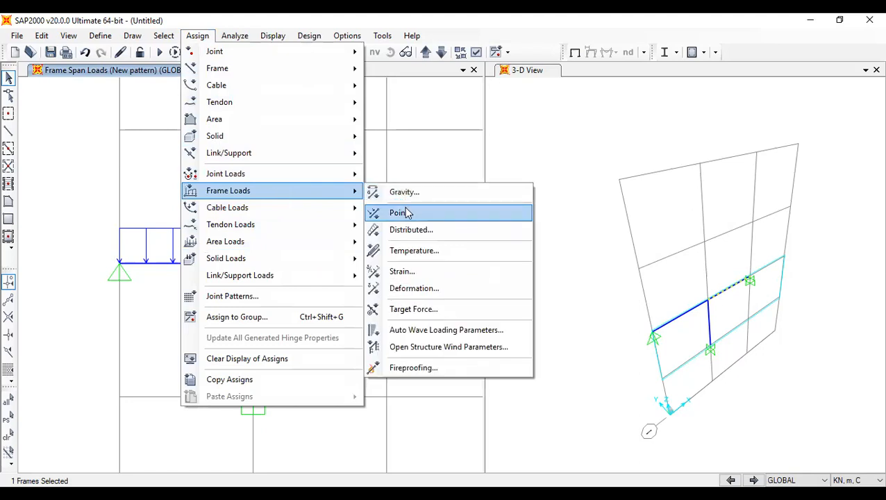
pyautogui.click(409, 214)
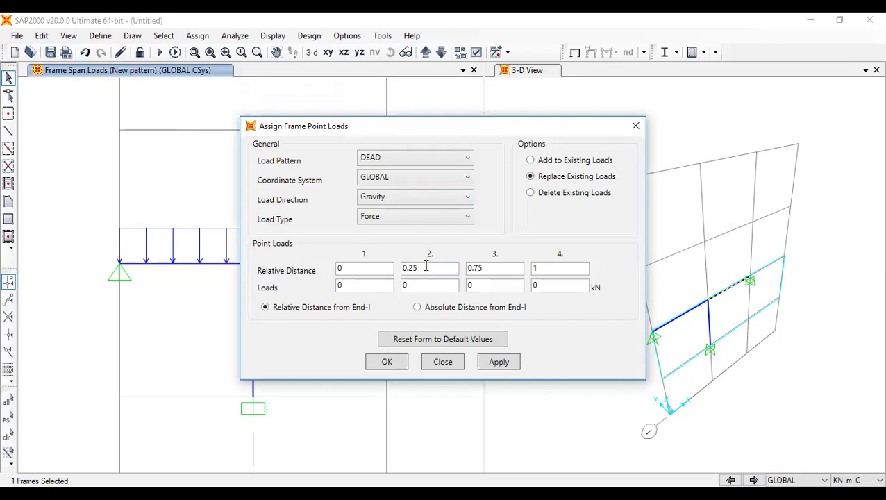
pyautogui.click(412, 158)
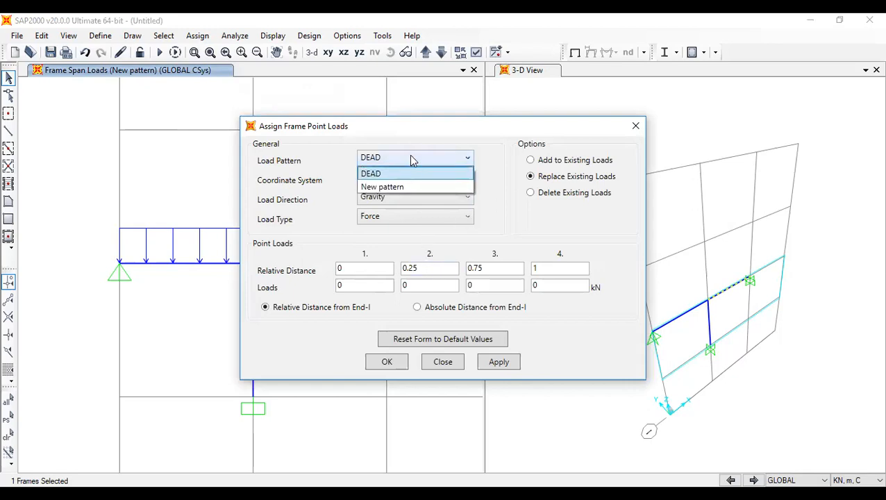
pyautogui.click(411, 183)
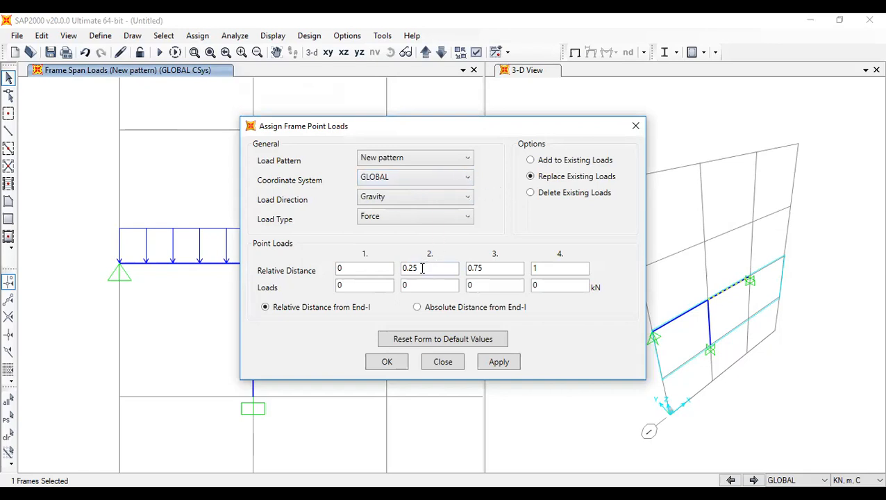
# Set the relative distance of the second point load on the right beam to 0.5
pyautogui.click(477, 268)
pyautogui.moveTo(469, 268); pyautogui.dragTo(496, 268)
pyautogui.click(536, 269)
pyautogui.write('1')
pyautogui.doubleClick(476, 268)
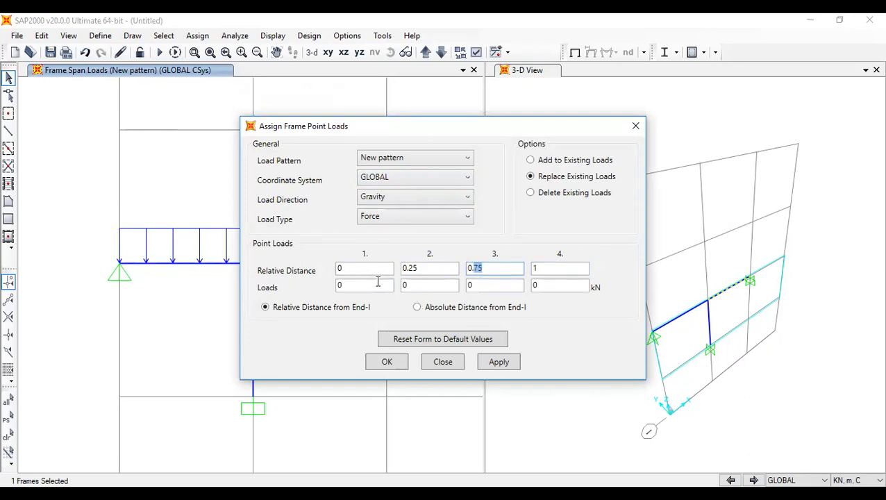
pyautogui.moveTo(419, 268); pyautogui.dragTo(392, 285)
pyautogui.write('5')
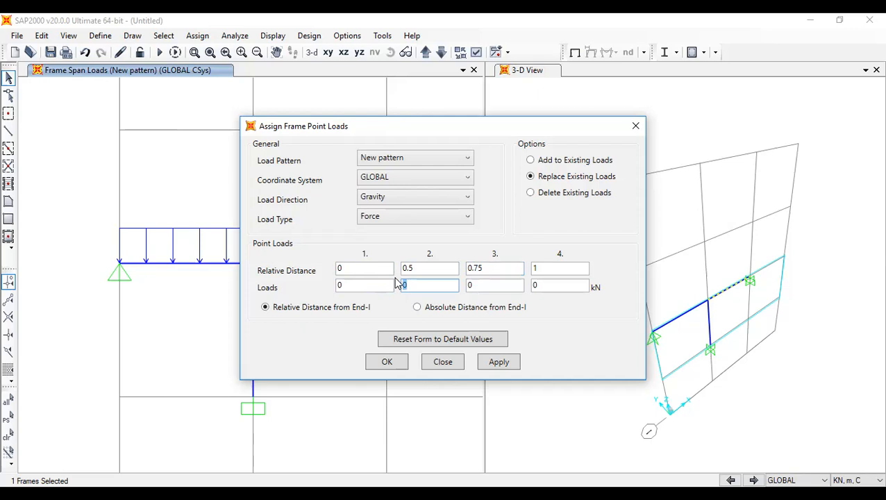
# Set the second point load to 10 kN and accept the right beam's point load assignment
pyautogui.write('10')
pyautogui.click(405, 285)
pyautogui.press('Delete')
pyautogui.write('1')
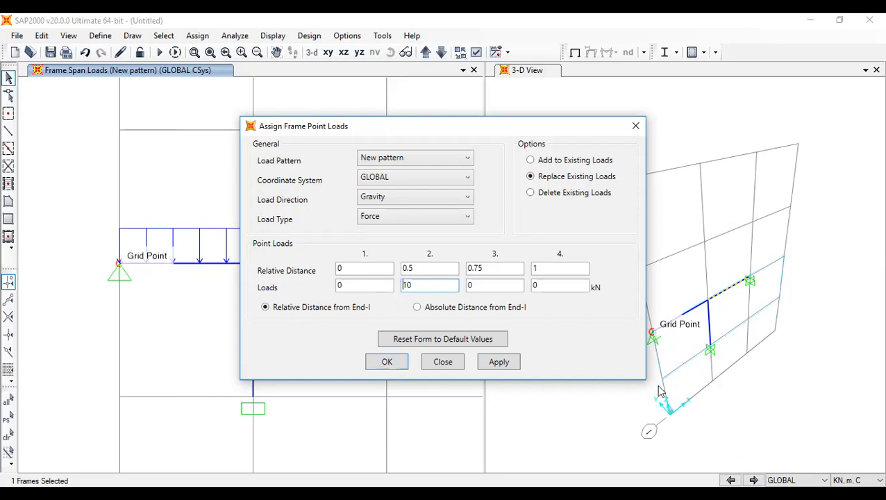
pyautogui.click(386, 362)
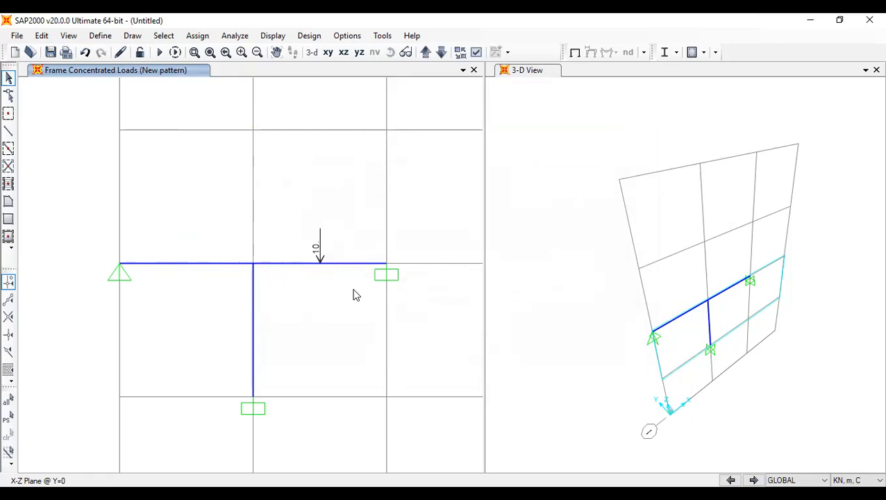
pyautogui.click(275, 37)
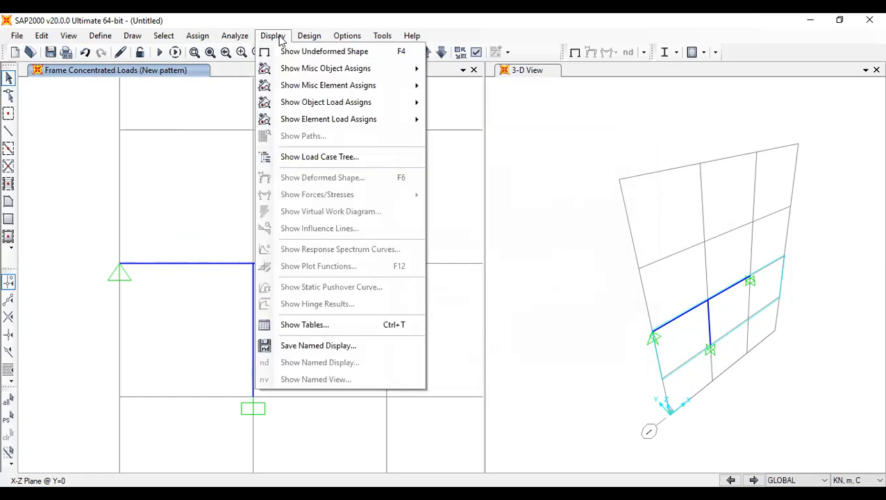
pyautogui.moveTo(373, 86)
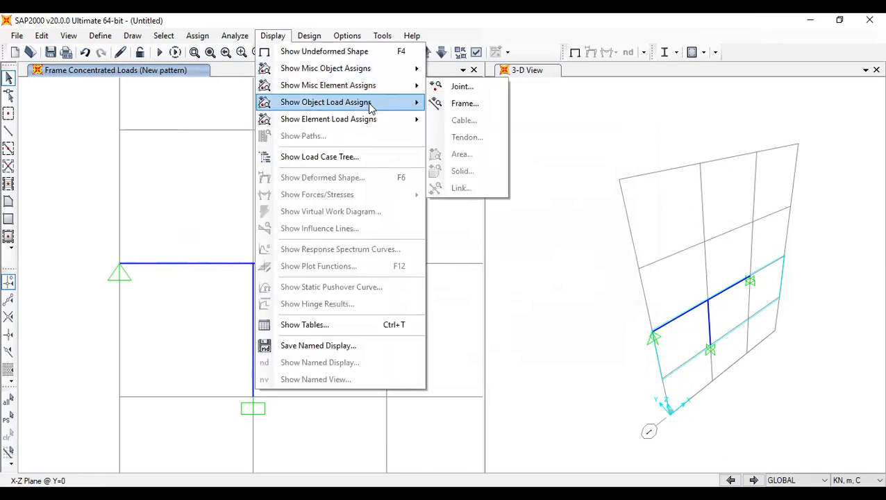
pyautogui.moveTo(368, 103)
pyautogui.click(625, 104)
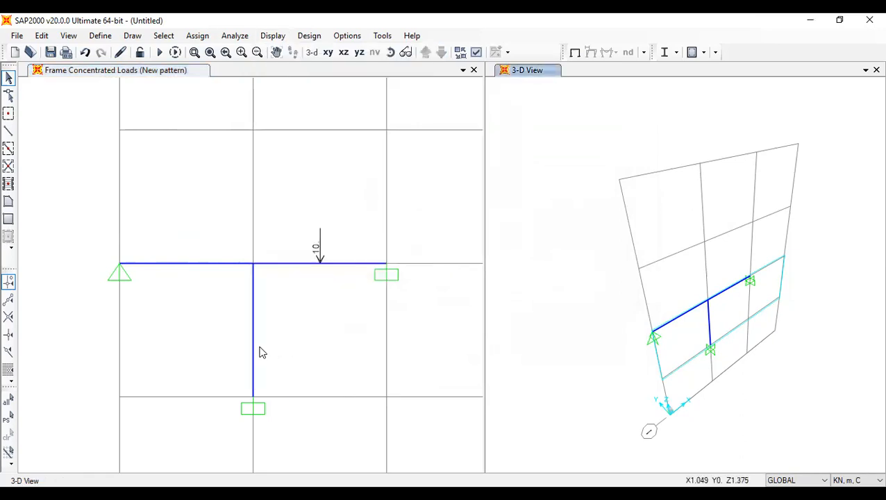
# Start a frame point load assignment on the vertical column below the beams
pyautogui.click(252, 343)
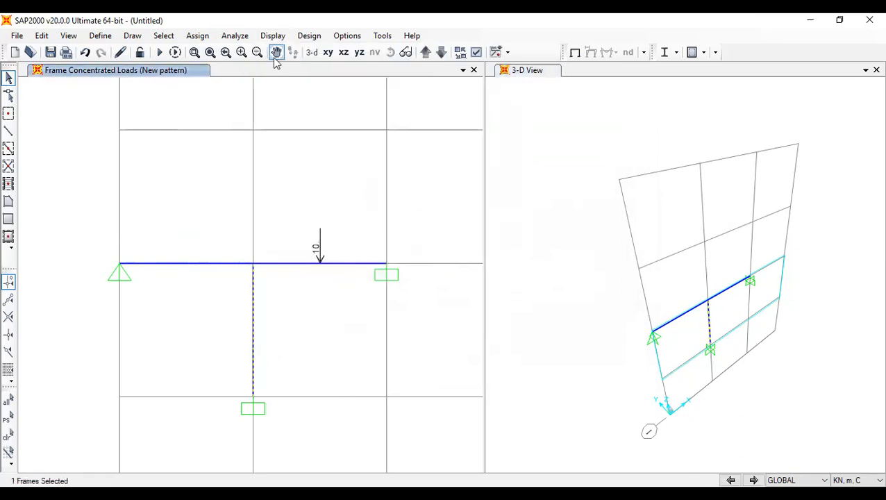
pyautogui.click(197, 35)
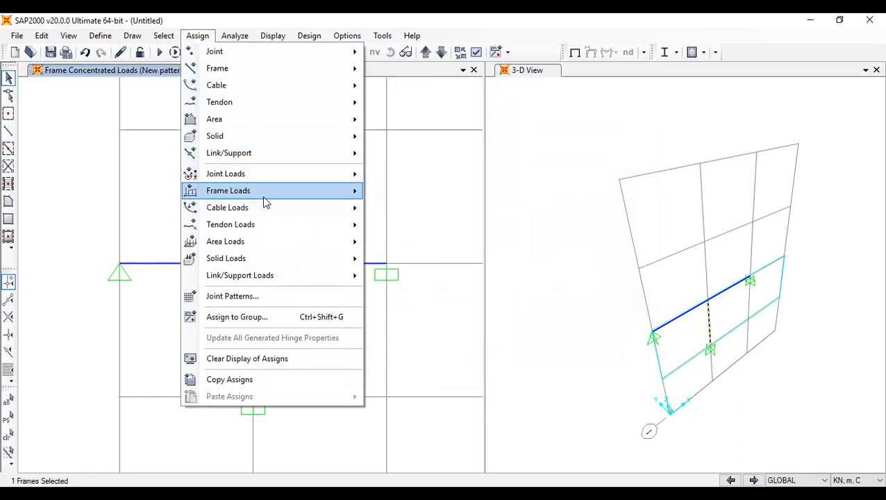
pyautogui.moveTo(262, 196)
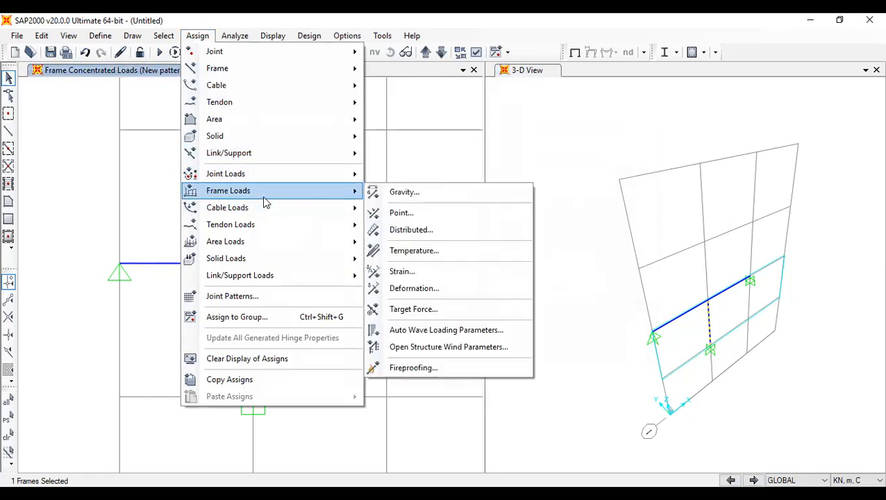
pyautogui.click(401, 214)
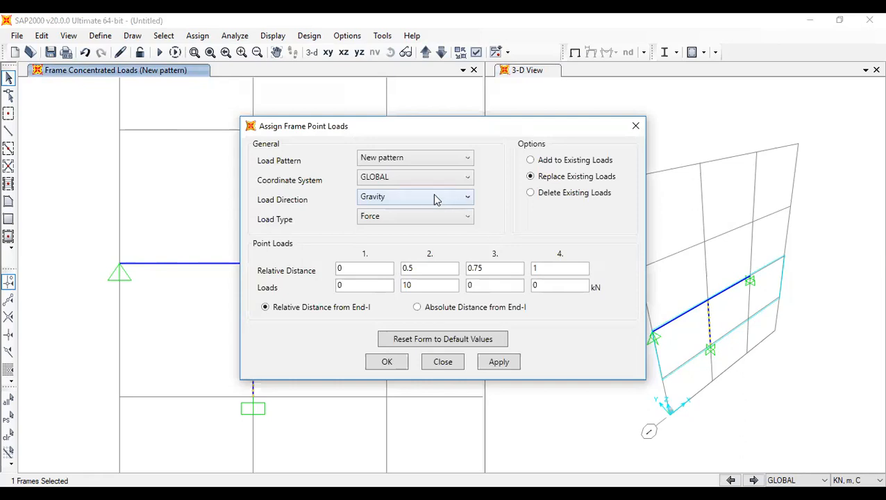
# Set the column's third point load distance to 0.67 and its second point load to 0 kN
pyautogui.doubleClick(412, 269)
pyautogui.write('0.5')
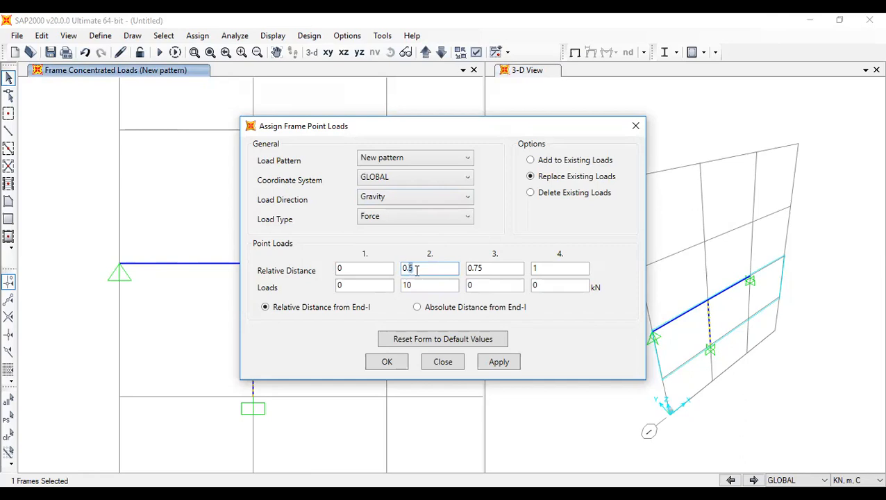
pyautogui.click(479, 268)
pyautogui.doubleClick(478, 268)
pyautogui.write('0.6')
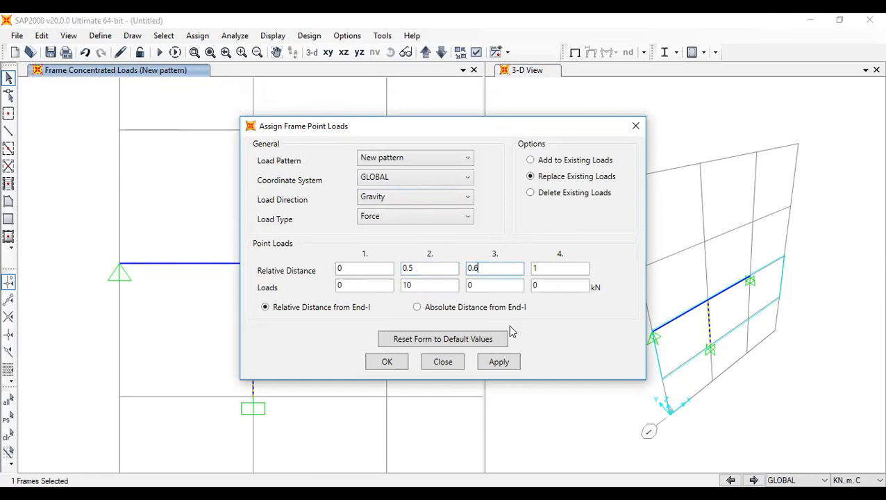
pyautogui.write('7')
pyautogui.doubleClick(428, 285)
pyautogui.write('0')
pyautogui.doubleClick(475, 287)
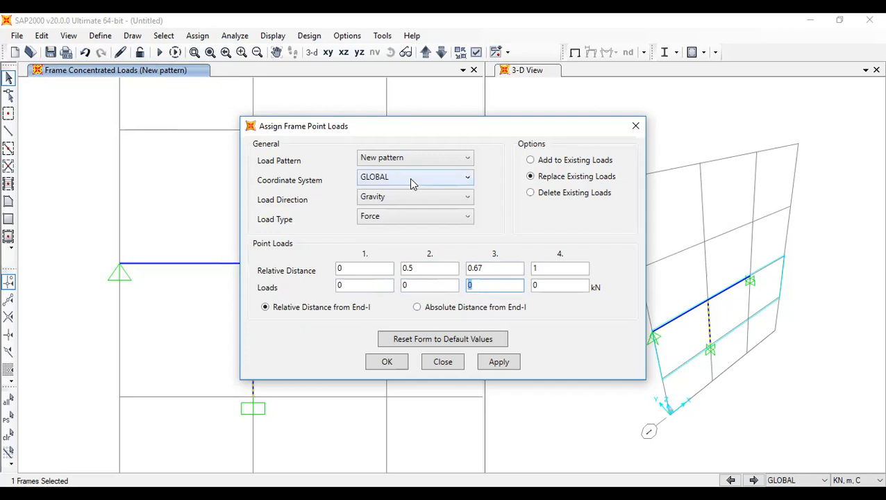
# Set the column point load's direction to X in the GLOBAL coordinate system
pyautogui.click(420, 200)
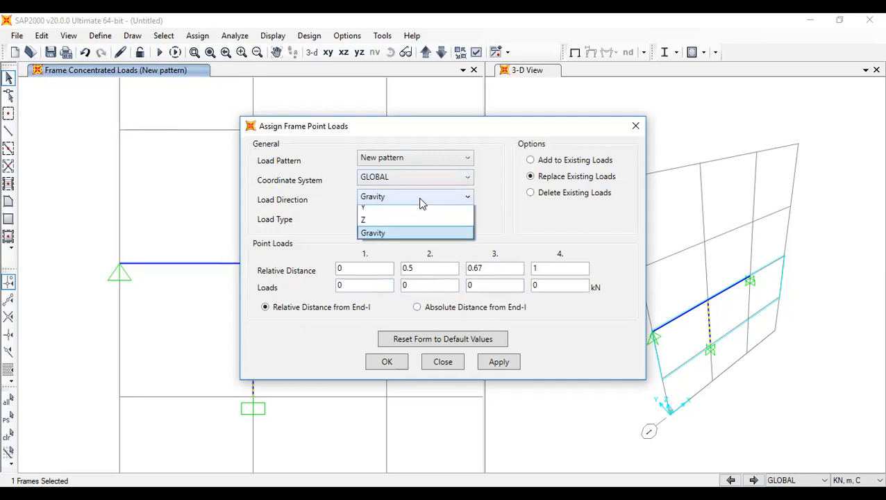
pyautogui.click(492, 196)
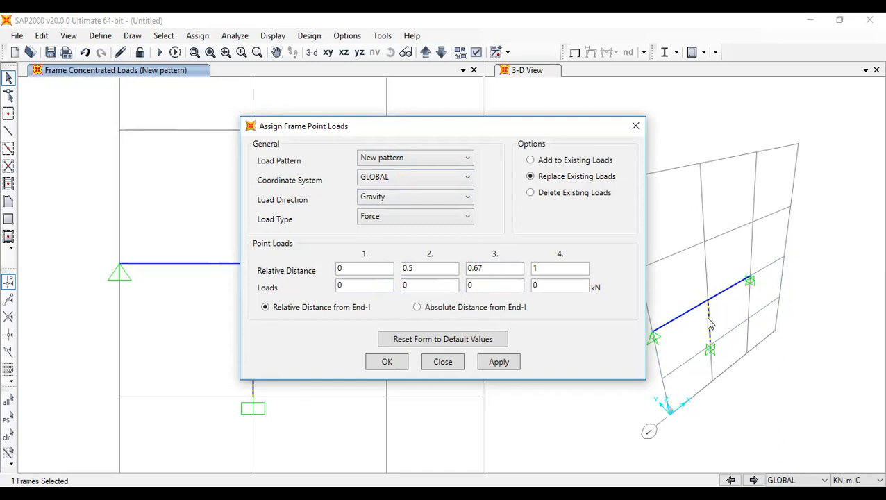
pyautogui.click(426, 205)
pyautogui.click(422, 211)
pyautogui.click(396, 200)
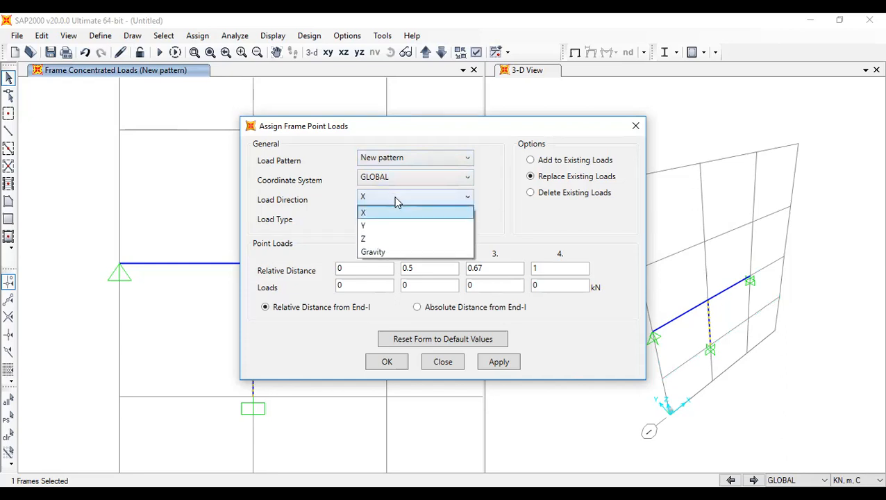
pyautogui.click(559, 211)
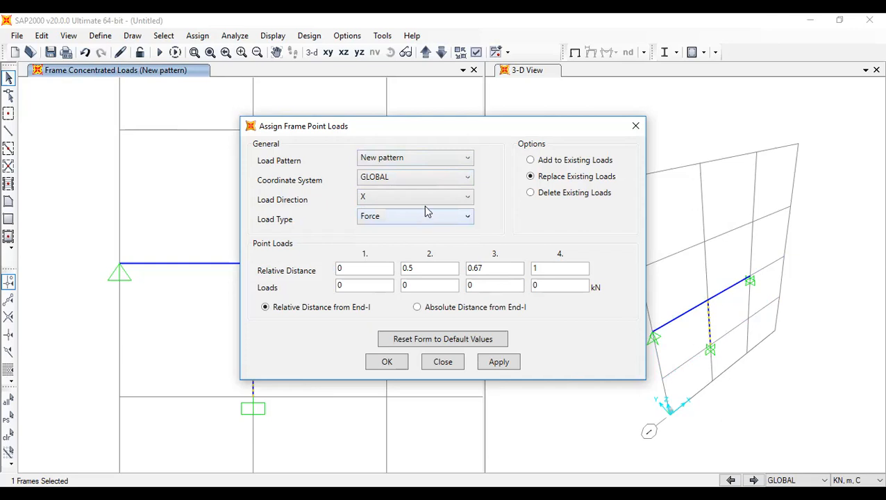
pyautogui.click(389, 203)
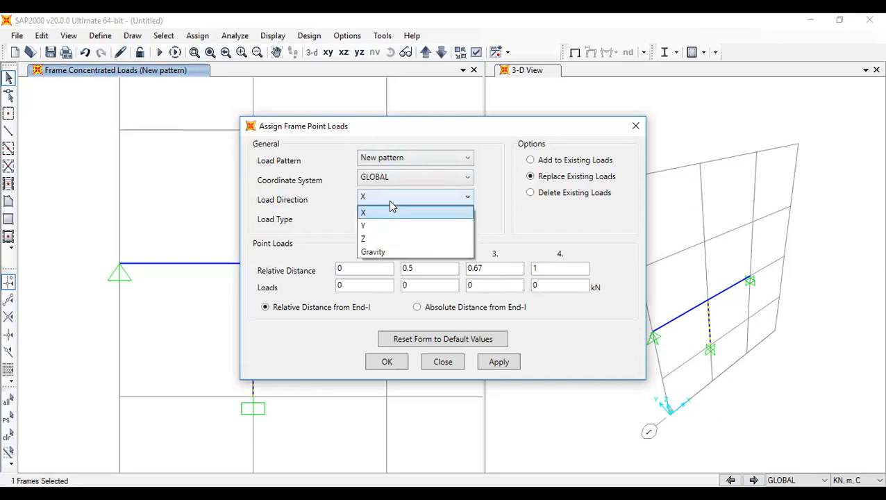
pyautogui.click(496, 198)
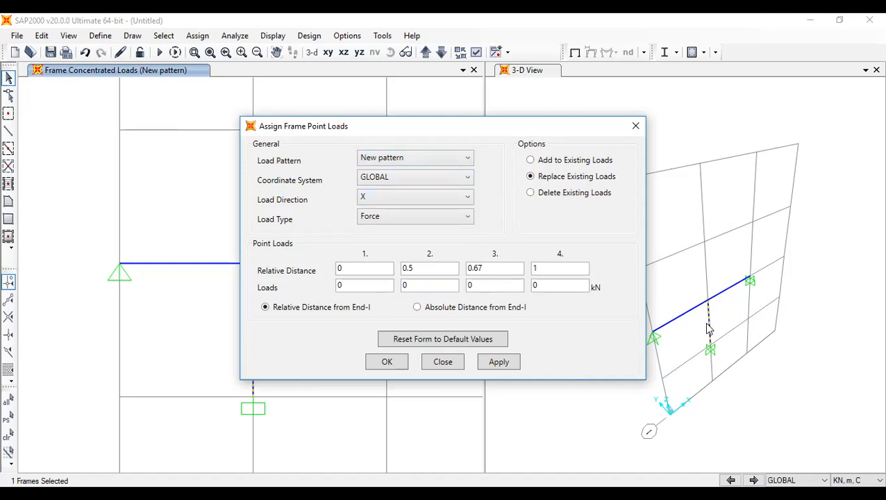
# Set the third point load to 3 kN and accept the column's point load assignment
pyautogui.doubleClick(479, 287)
pyautogui.write('3')
pyautogui.click(398, 367)
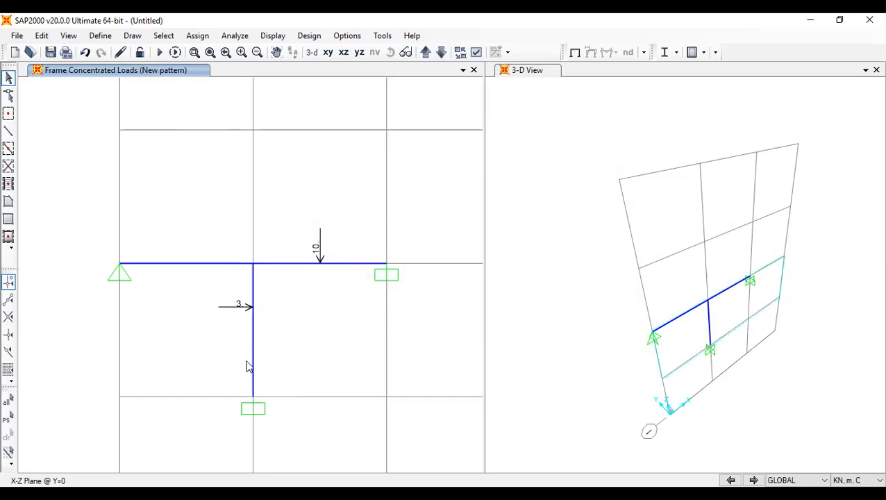
# Display the frame span force loads of New pattern, including joint loads and span loading values
pyautogui.click(197, 36)
pyautogui.moveTo(232, 37)
pyautogui.moveTo(206, 39)
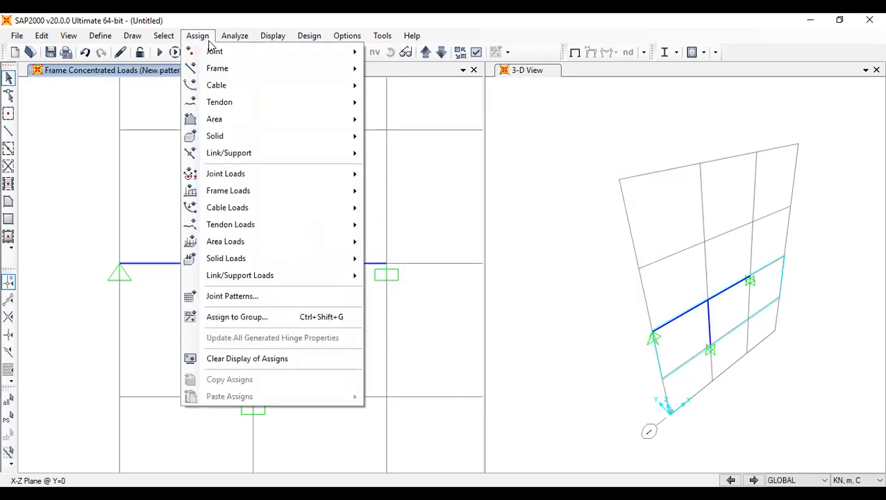
pyautogui.moveTo(273, 36)
pyautogui.moveTo(415, 103)
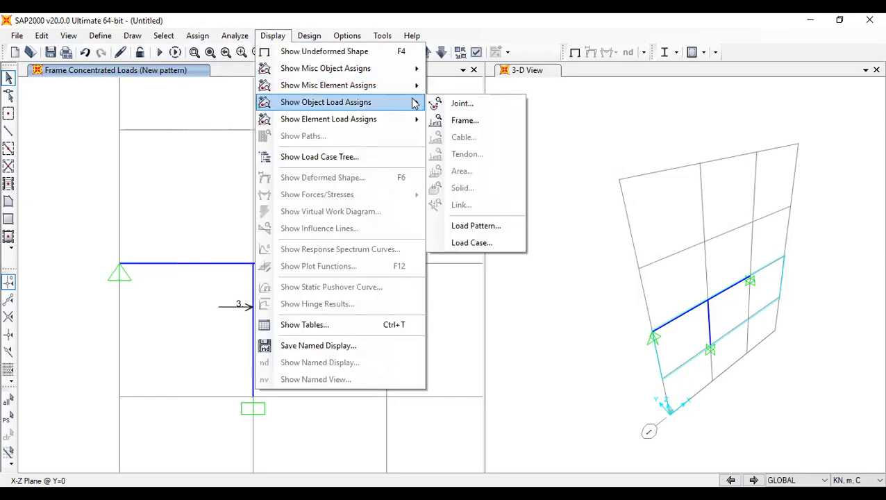
pyautogui.click(456, 122)
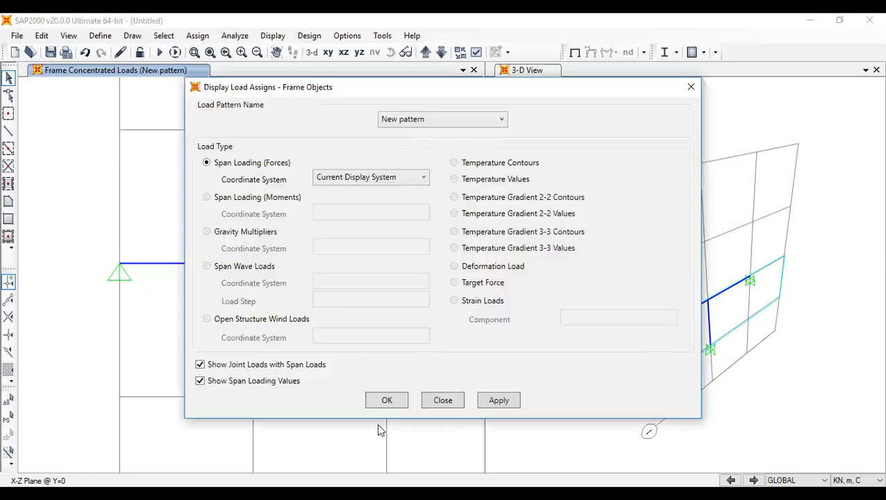
pyautogui.click(387, 401)
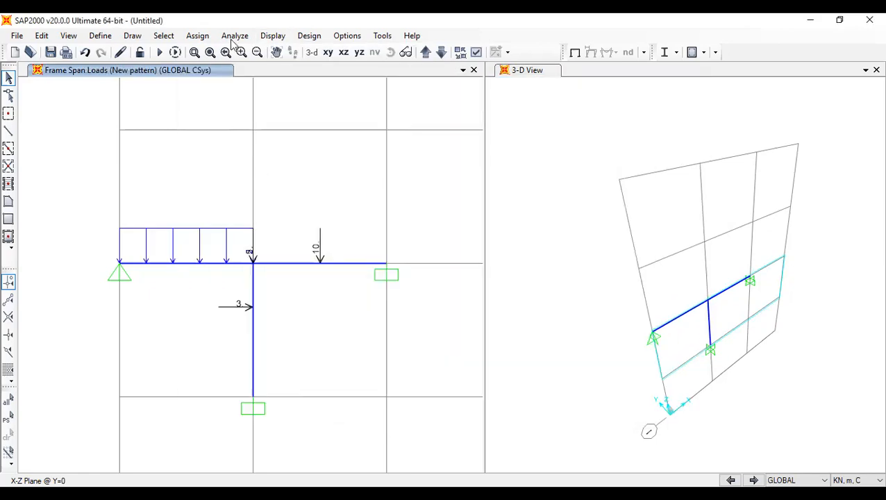
# Start an analysis run and set the MODAL load case to Do Not Run
pyautogui.click(252, 264)
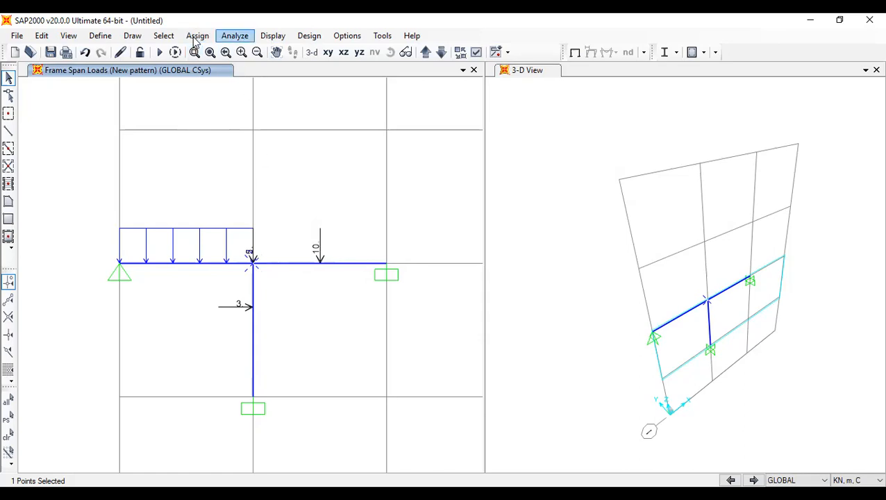
pyautogui.click(159, 54)
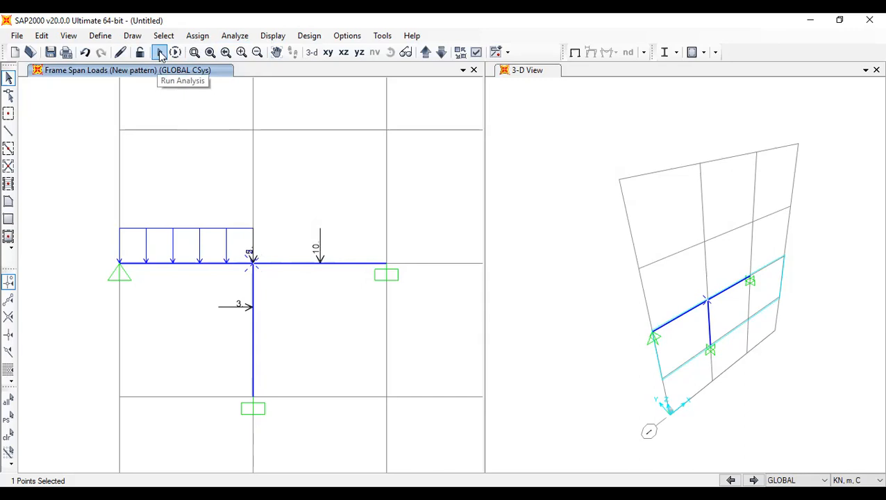
pyautogui.click(233, 38)
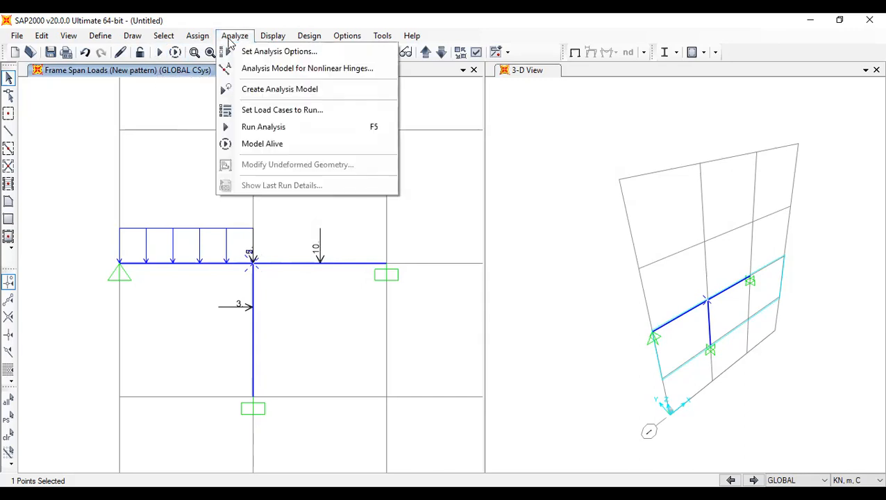
pyautogui.click(160, 55)
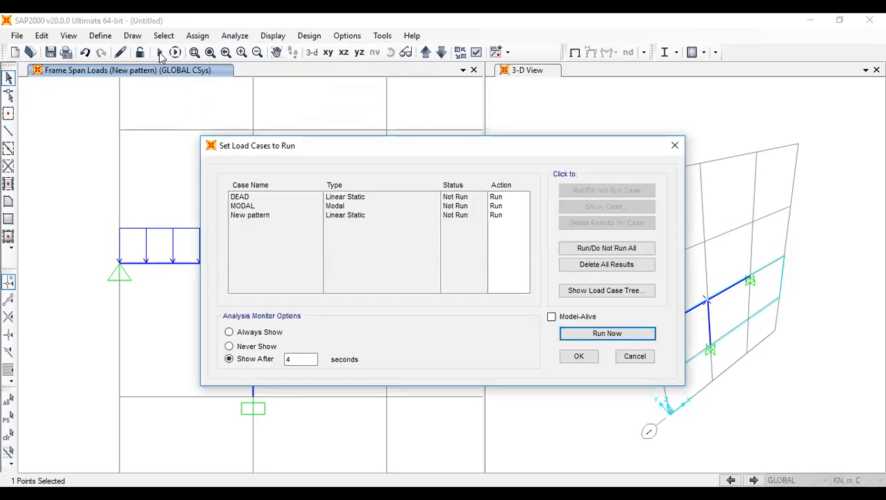
pyautogui.click(344, 208)
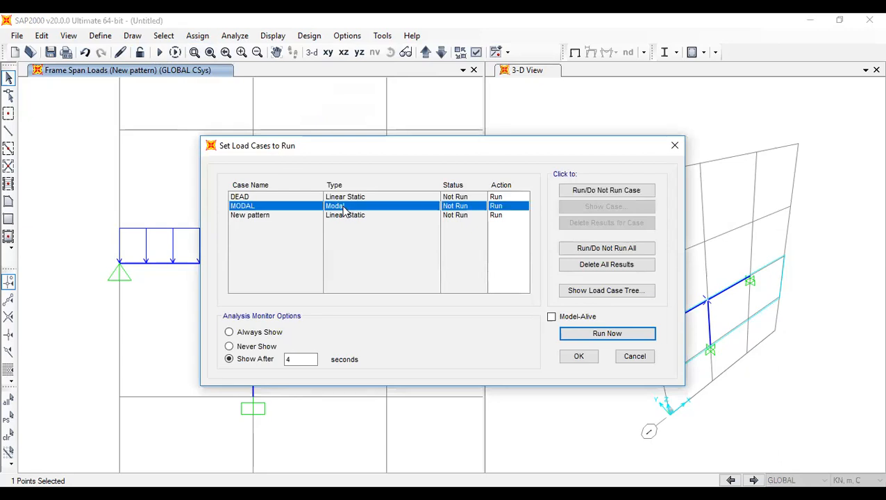
pyautogui.click(606, 192)
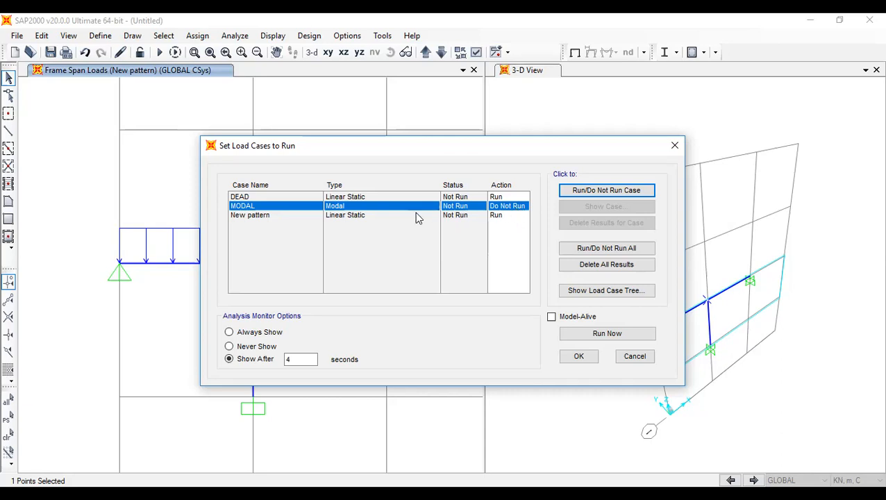
# Run the analysis for the DEAD and New pattern load cases, saving the model as Frame 1
pyautogui.click(352, 216)
pyautogui.click(356, 198)
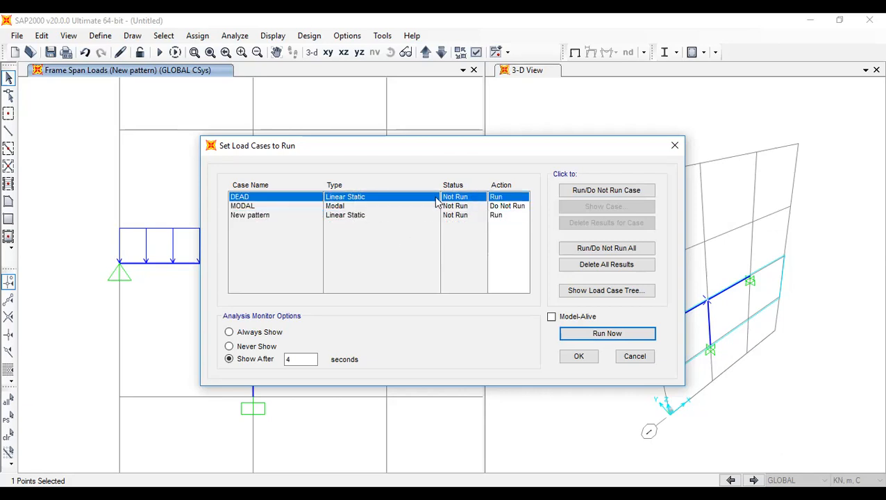
pyautogui.click(607, 335)
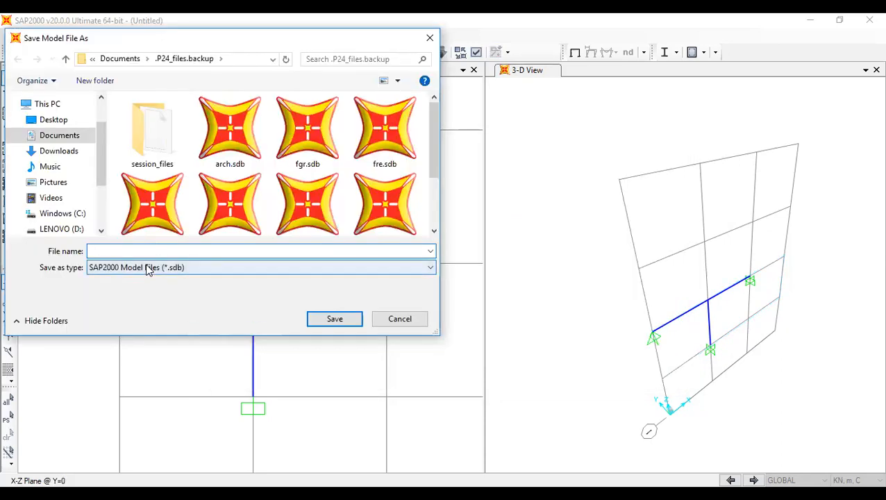
pyautogui.write('Frame 1')
pyautogui.click(333, 324)
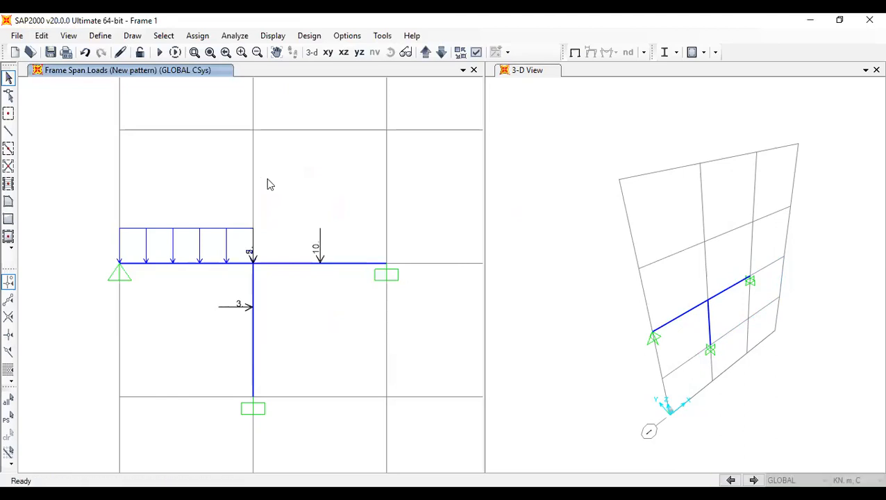
pyautogui.click(159, 53)
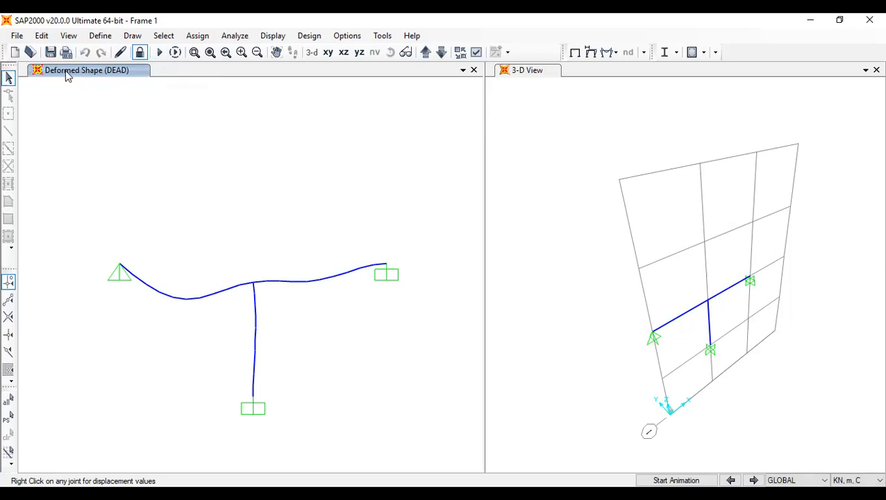
# Display the deformed shape for the New pattern load case with automatic scaling and cubic curve
pyautogui.click(575, 54)
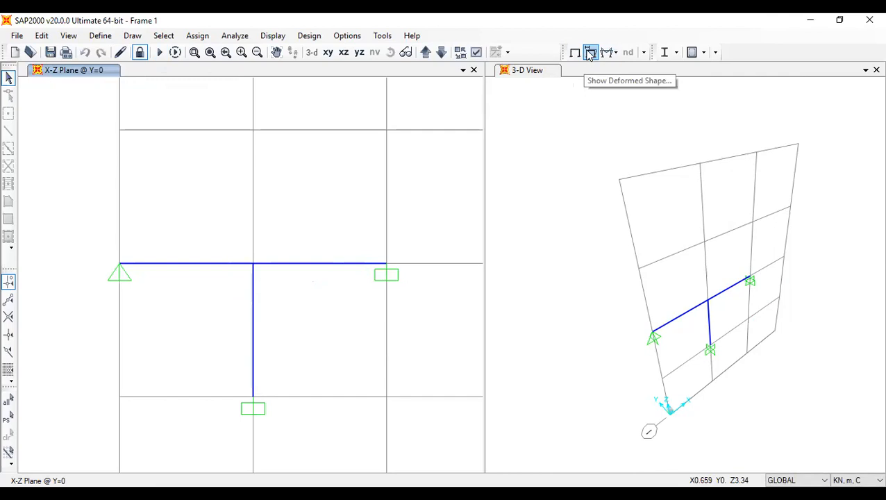
pyautogui.click(589, 54)
pyautogui.click(443, 56)
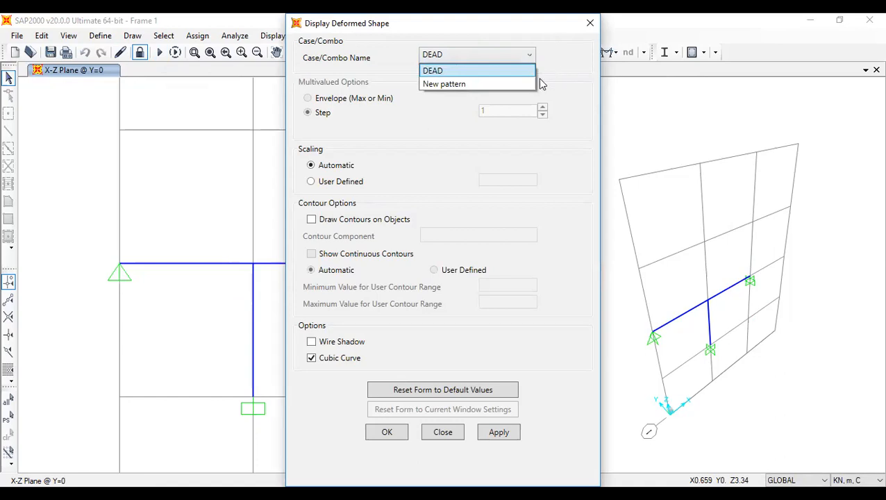
pyautogui.click(519, 84)
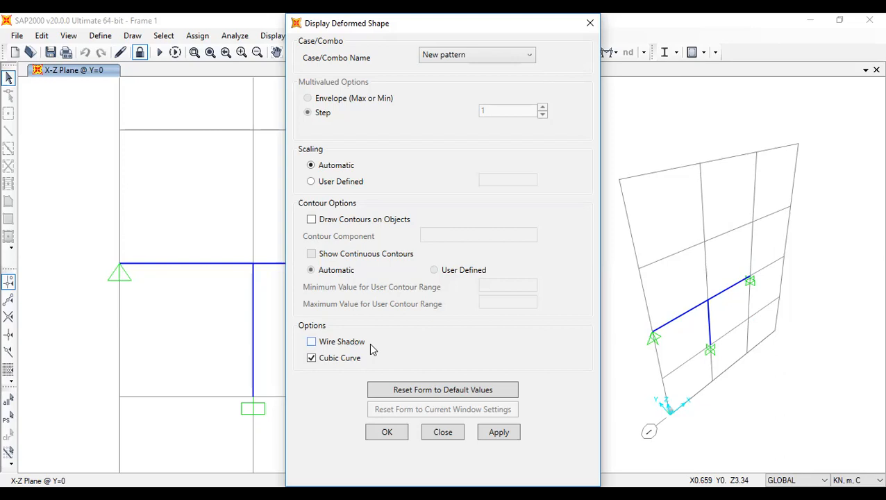
pyautogui.click(381, 434)
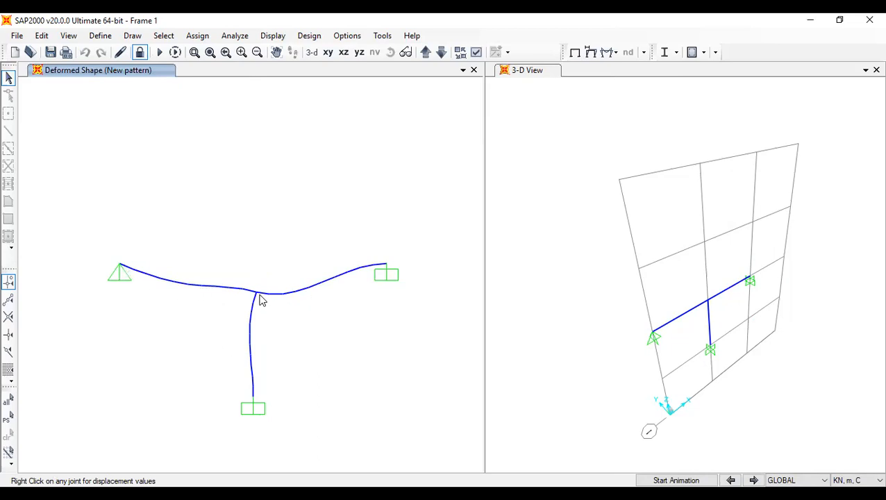
# Examine the deformed left beam and check the displacement values at the beam-column joint
pyautogui.moveTo(257, 295)
pyautogui.rightClick(180, 283)
pyautogui.click(167, 282)
pyautogui.rightClick(255, 294)
pyautogui.click(412, 36)
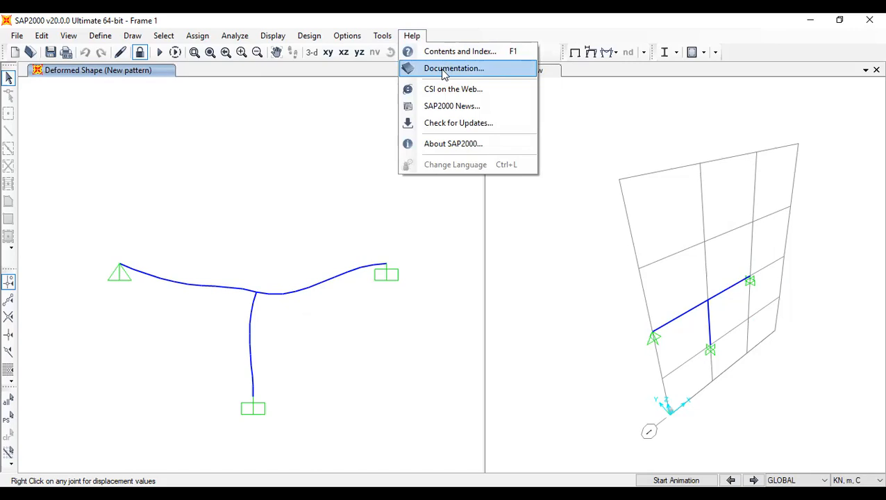
pyautogui.click(268, 159)
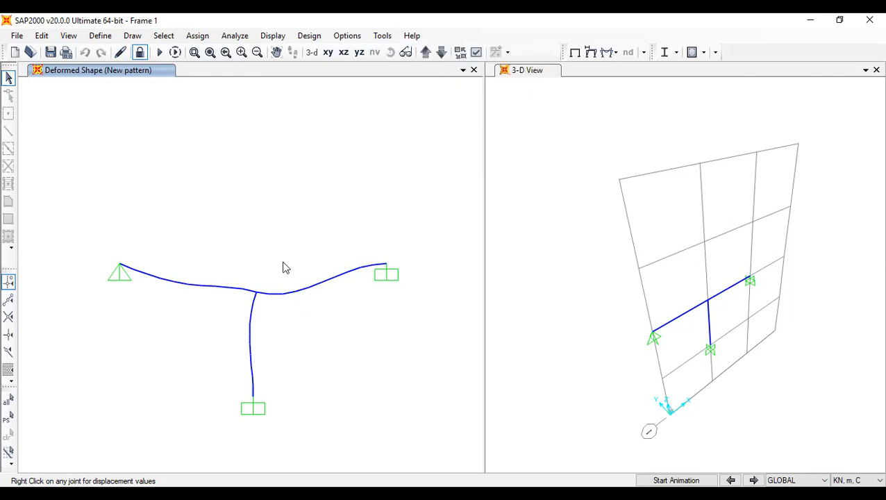
# Return to the undeformed shape and display the New pattern joint reactions as arrows
pyautogui.click(575, 53)
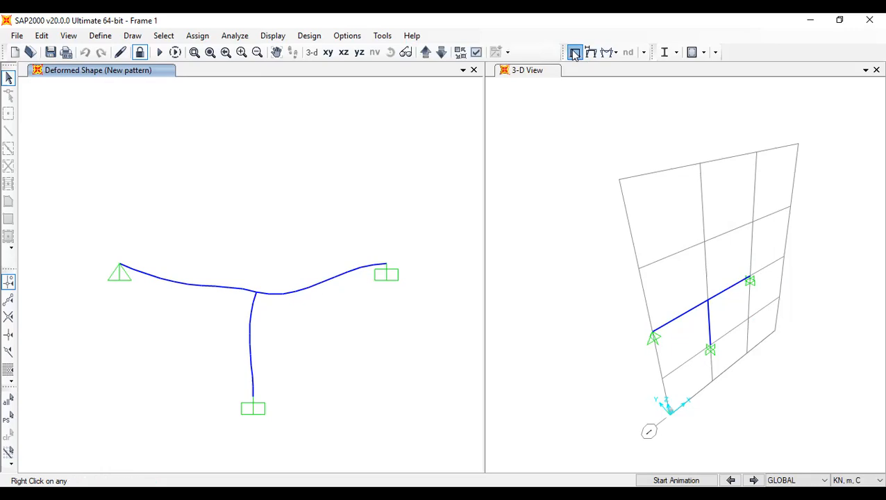
pyautogui.click(611, 55)
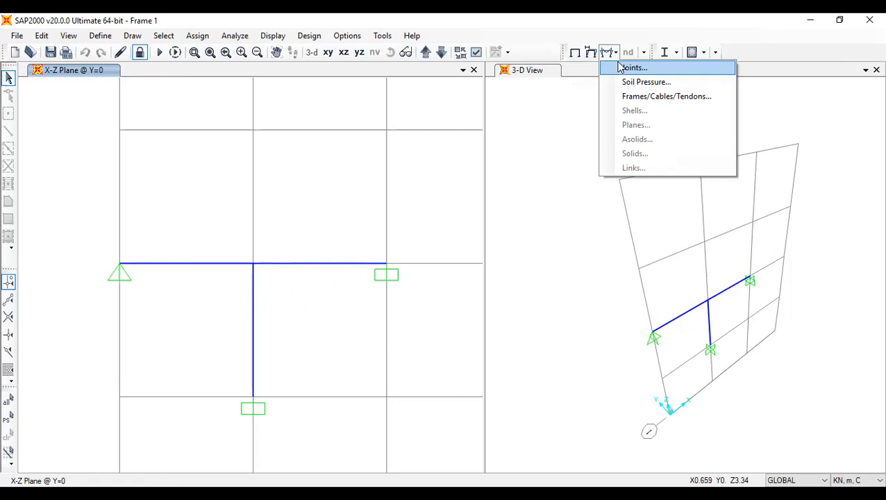
pyautogui.click(632, 67)
pyautogui.click(424, 151)
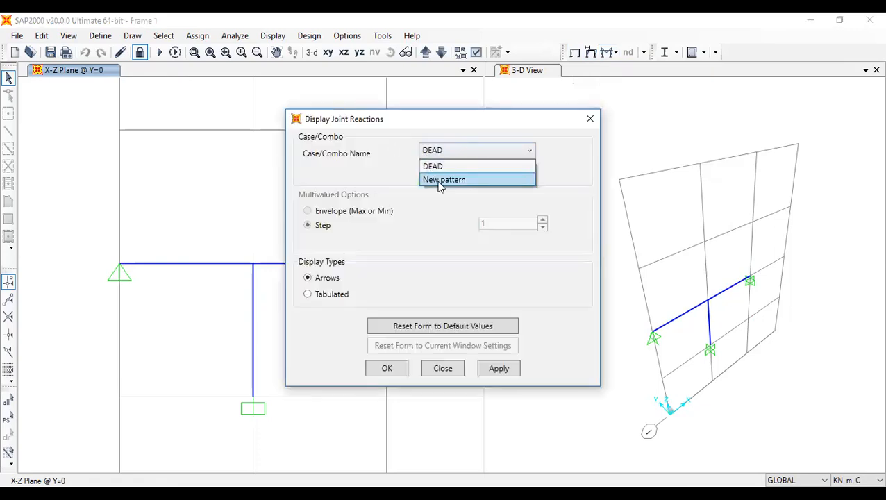
pyautogui.click(440, 180)
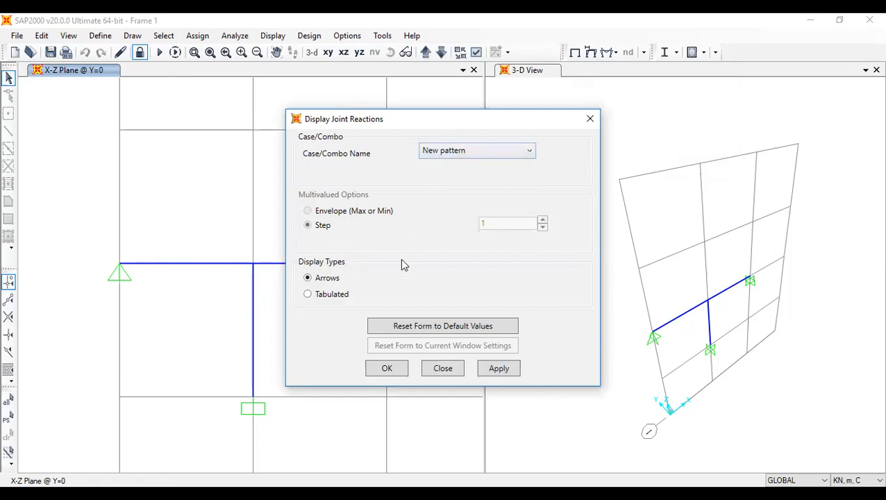
pyautogui.click(391, 371)
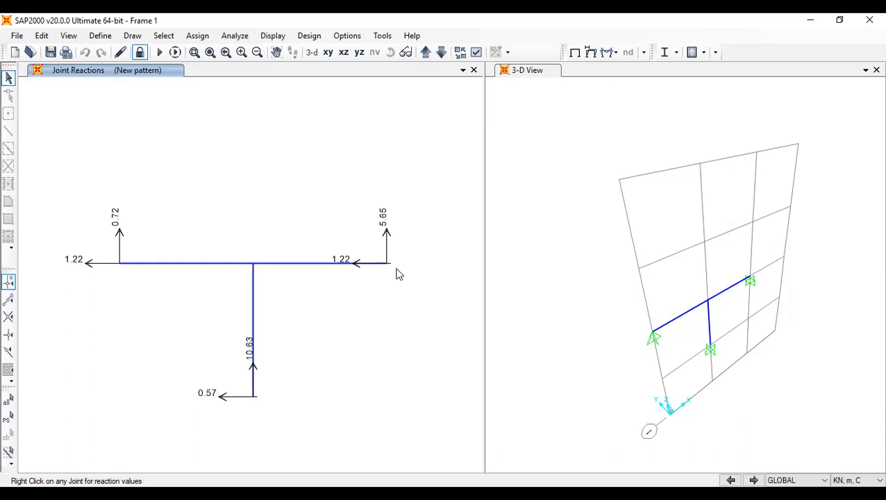
# Display the frame axial force diagram for New pattern as a filled diagram
pyautogui.click(609, 55)
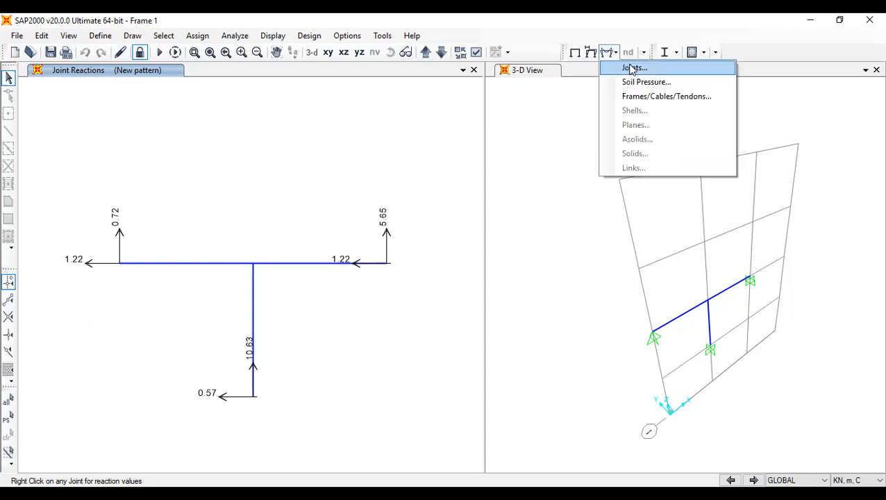
pyautogui.click(630, 101)
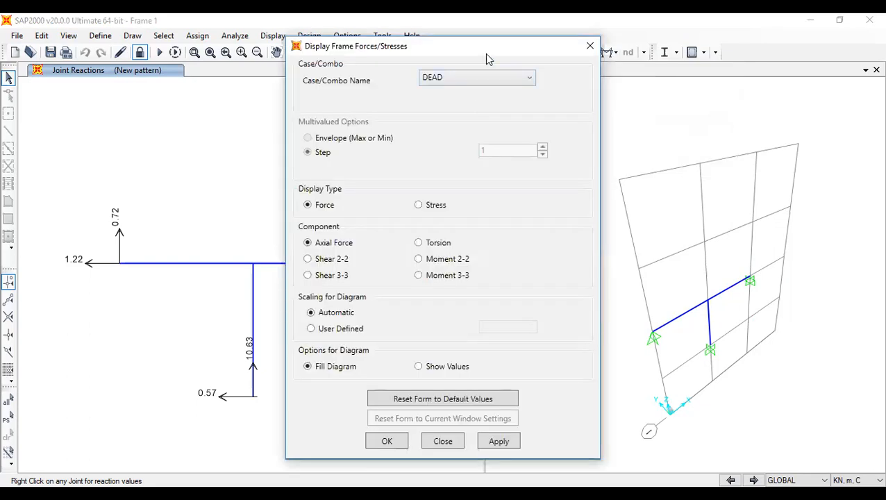
pyautogui.moveTo(488, 54); pyautogui.dragTo(688, 31)
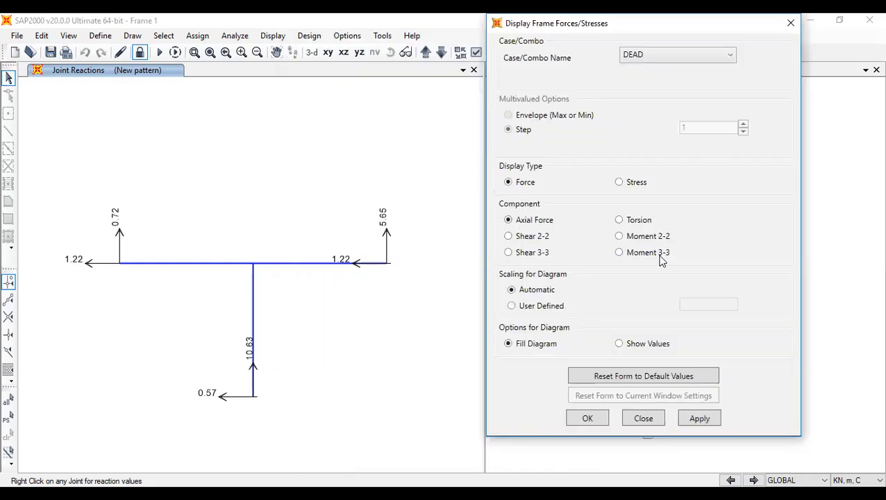
pyautogui.click(678, 54)
pyautogui.click(683, 84)
pyautogui.click(662, 256)
pyautogui.click(528, 224)
pyautogui.click(587, 418)
pyautogui.click(612, 53)
pyautogui.click(627, 98)
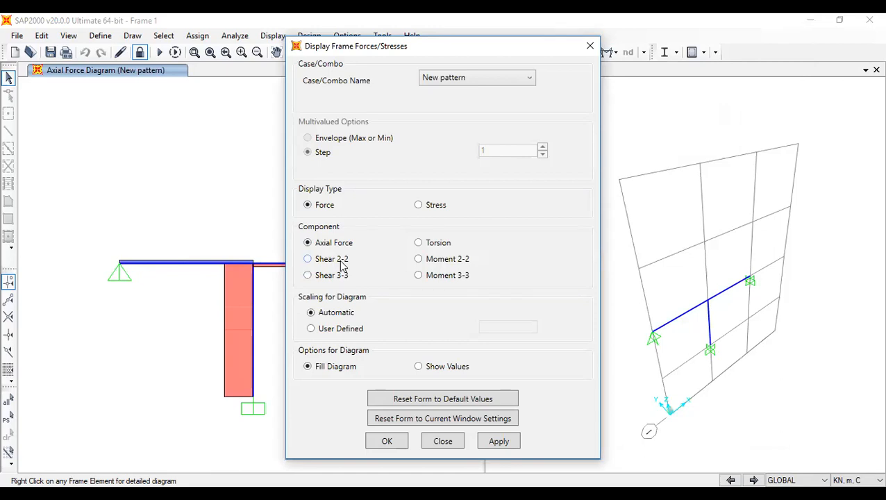
pyautogui.click(591, 46)
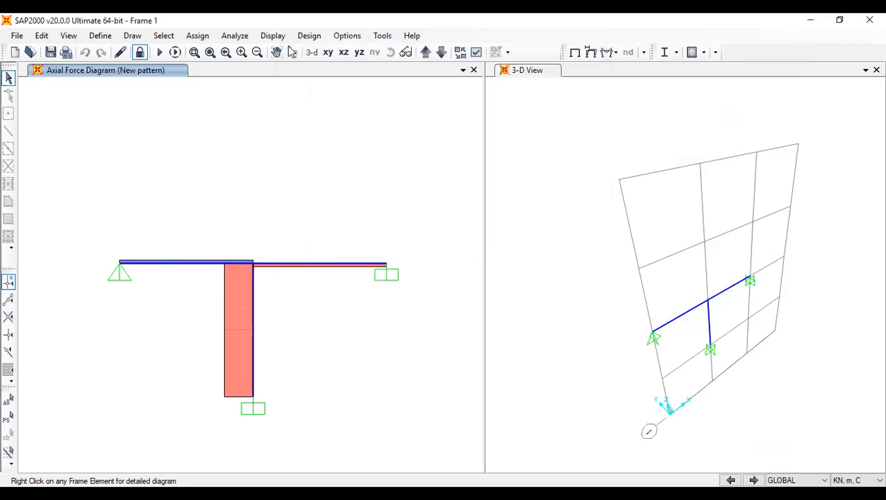
# Turn on the local axes display for the frame members in the axial force diagram view
pyautogui.click(297, 38)
pyautogui.moveTo(263, 36)
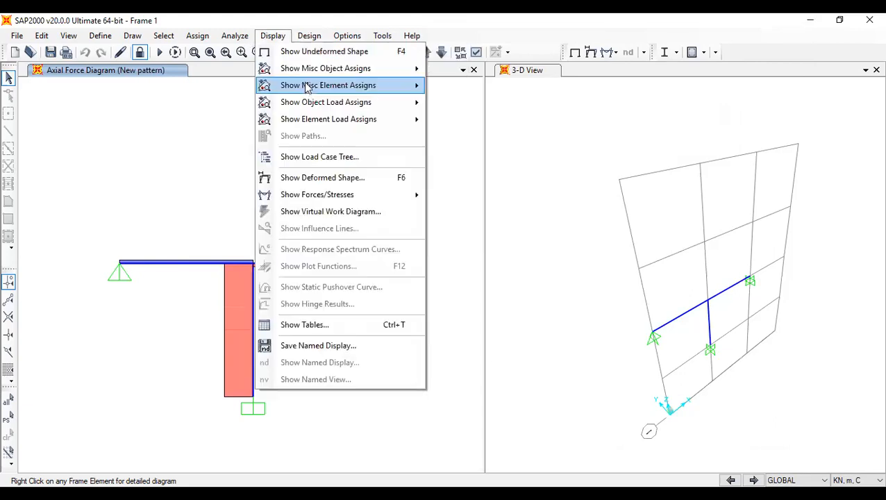
pyautogui.moveTo(316, 77)
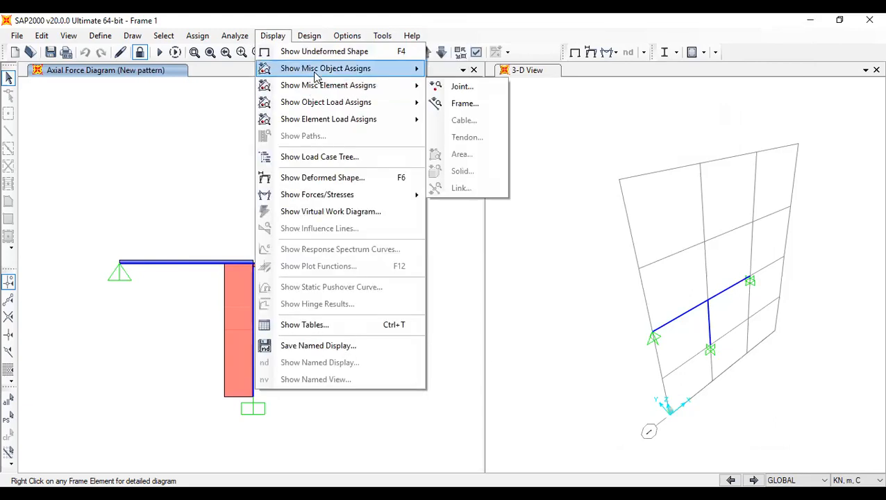
pyautogui.click(474, 52)
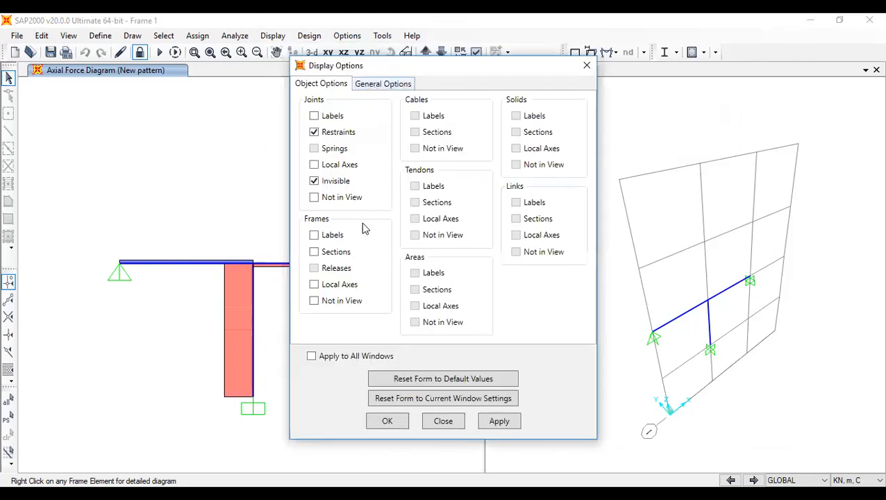
pyautogui.click(340, 286)
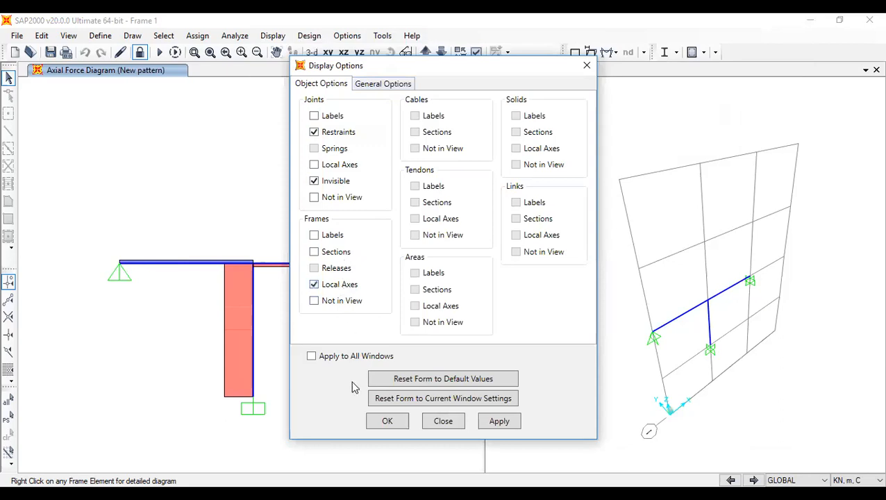
pyautogui.click(385, 421)
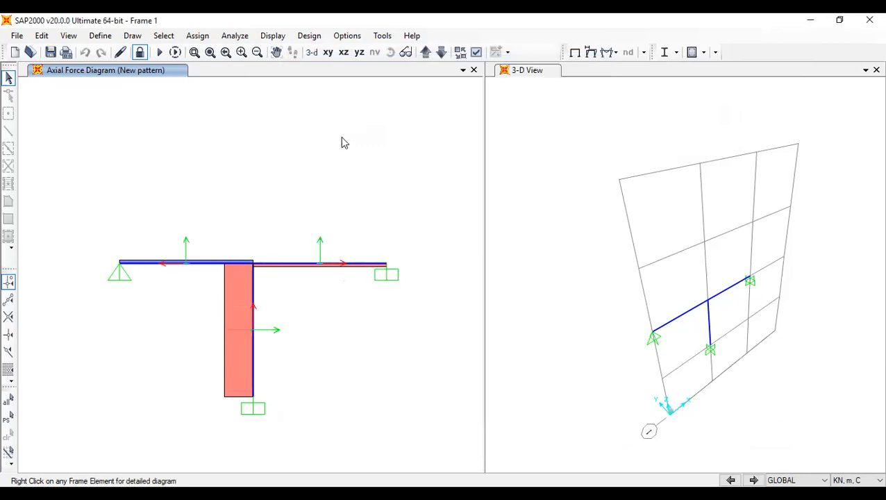
# Switch the diagram view to 3-D and display the frame Moment 3-3 diagram for New pattern as a filled diagram
pyautogui.click(311, 53)
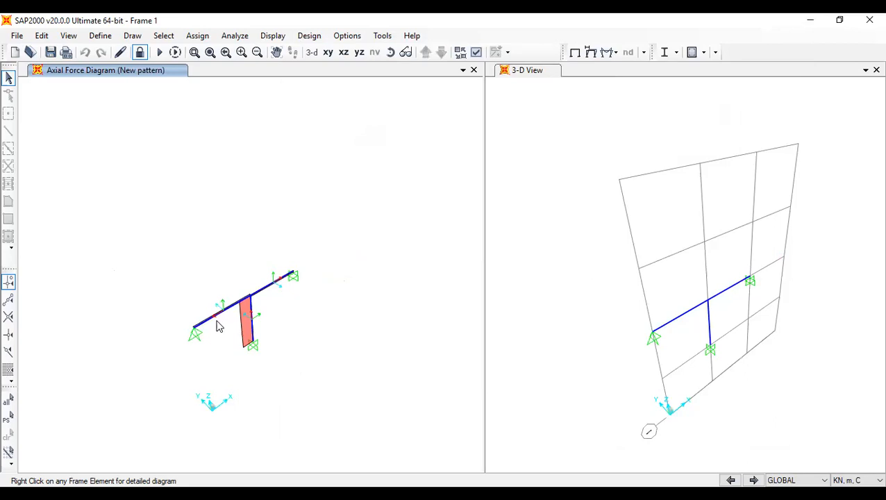
pyautogui.scroll(2, 218, 328)
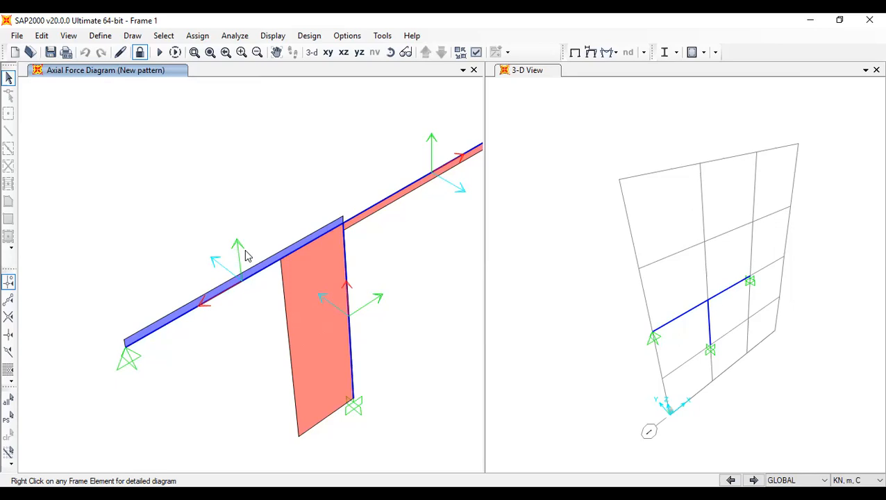
pyautogui.click(613, 53)
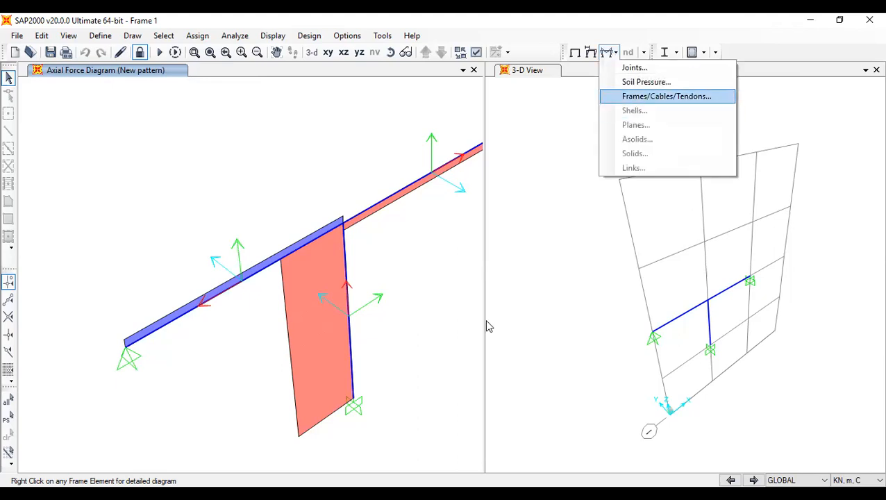
pyautogui.press('Return')
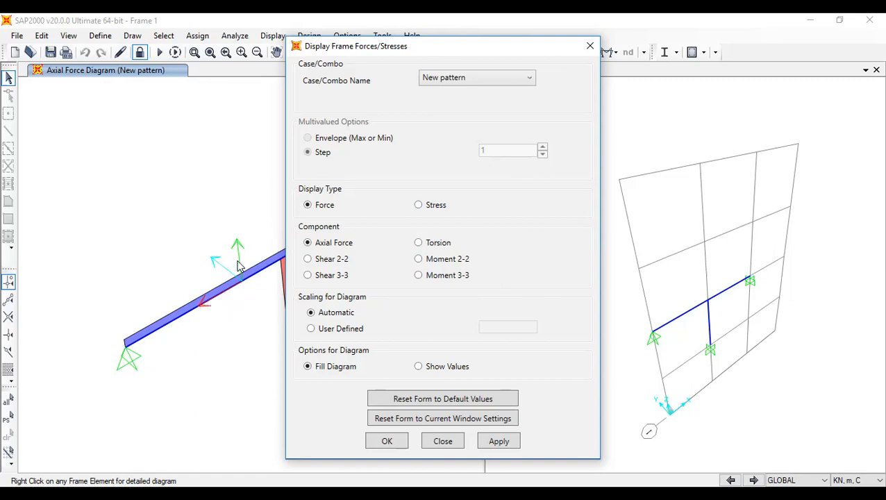
pyautogui.moveTo(241, 287)
pyautogui.click(438, 277)
pyautogui.click(387, 442)
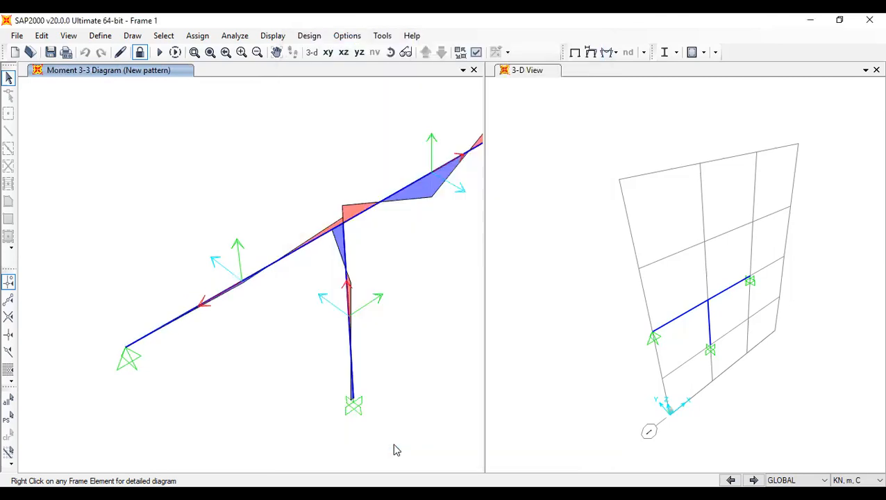
# Return the Moment 3-3 diagram view to the X-Z plane
pyautogui.click(343, 52)
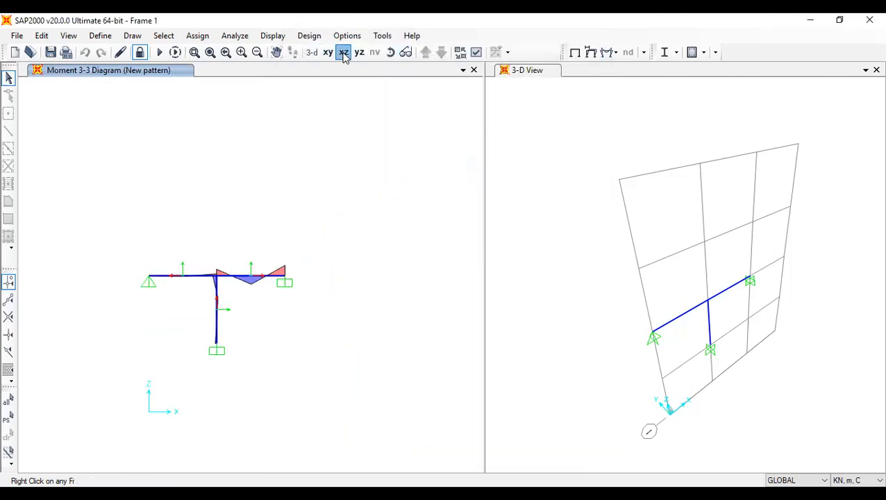
pyautogui.scroll(1, 186, 297)
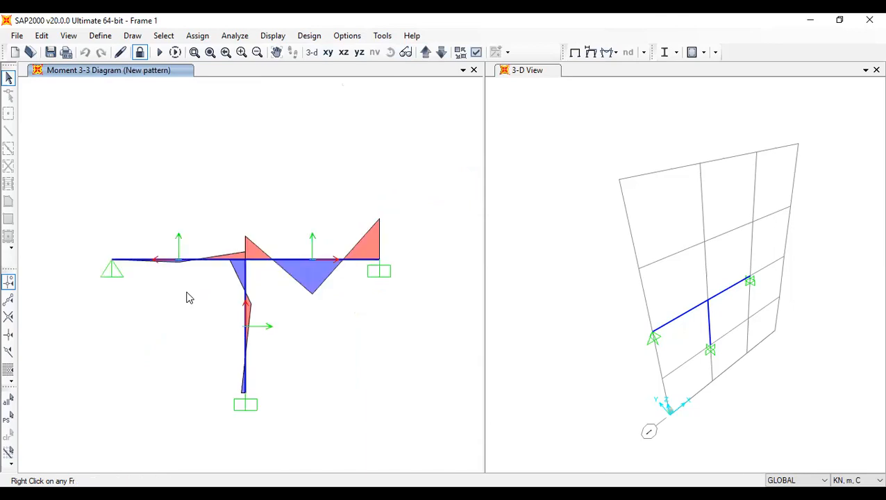
pyautogui.scroll(1, 186, 297)
pyautogui.scroll(-2, 186, 297)
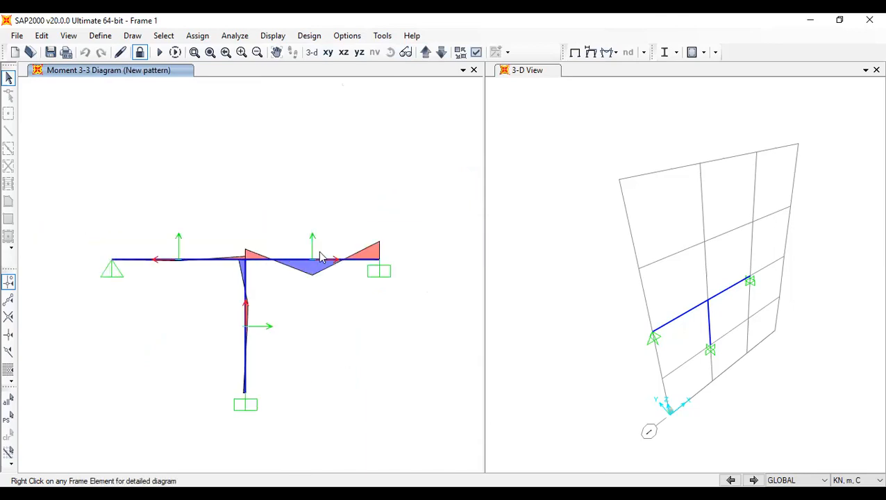
# Bring up the right beam's detailed diagrams and read the shear and moment at about 0.88 m along it
pyautogui.moveTo(347, 265)
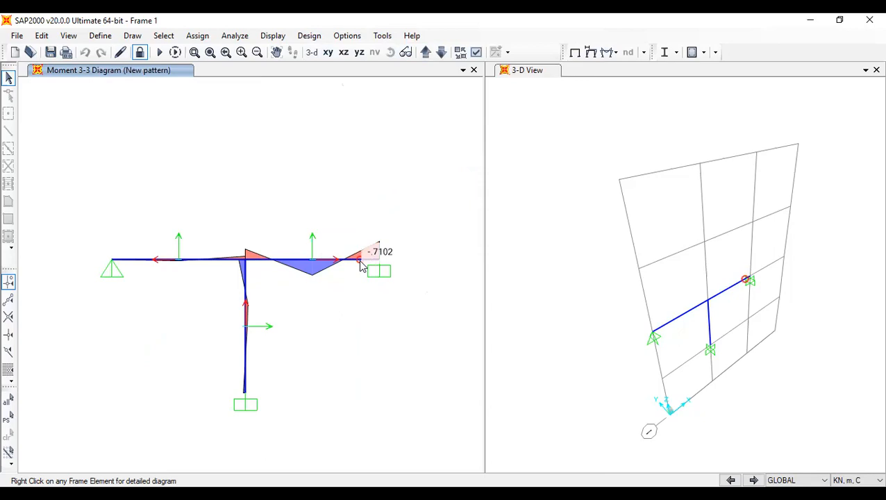
pyautogui.rightClick(359, 264)
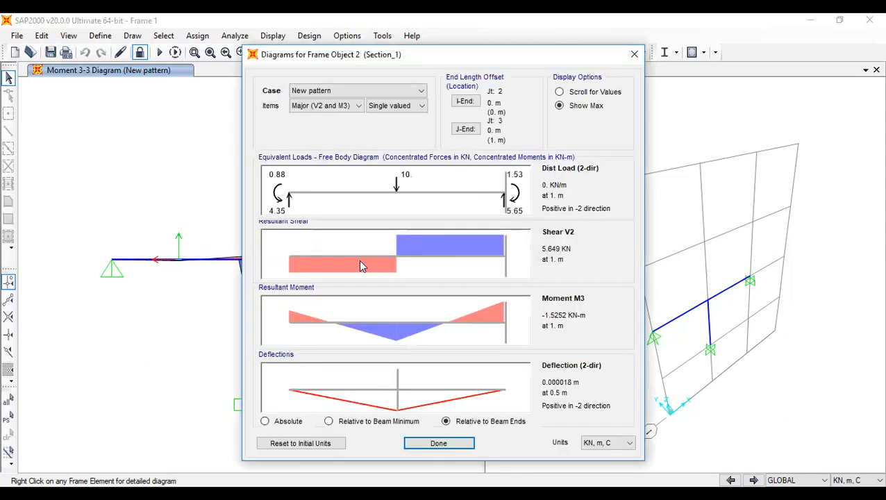
pyautogui.click(497, 256)
pyautogui.moveTo(498, 256); pyautogui.dragTo(480, 255)
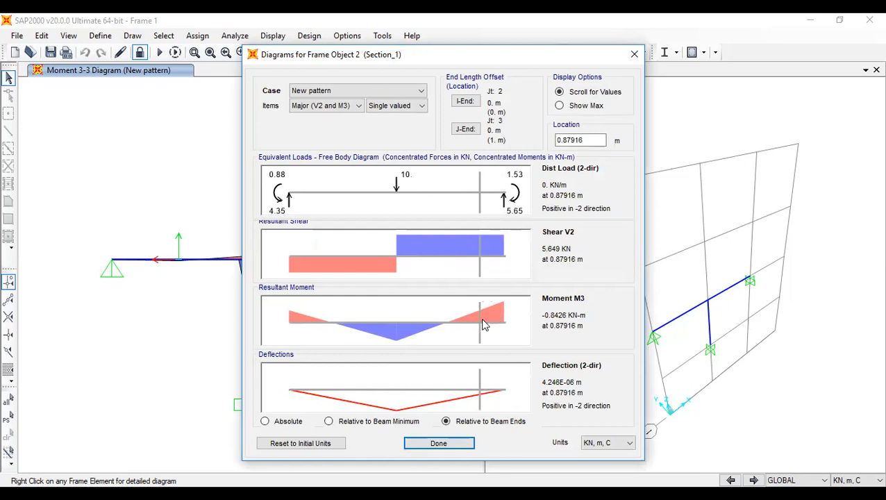
# Review the right beam's Minor (V3 and M2), Axial (P and T) and Major (V2 and M3) diagrams, and close the details
pyautogui.click(349, 107)
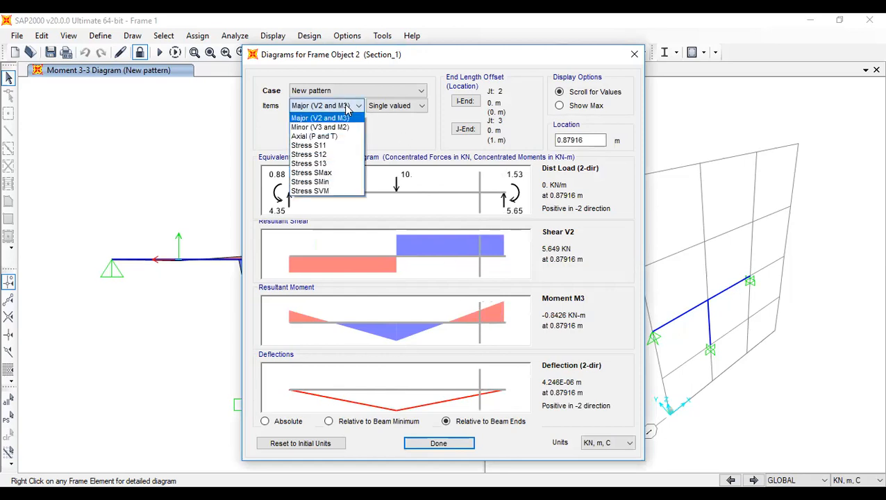
pyautogui.click(334, 127)
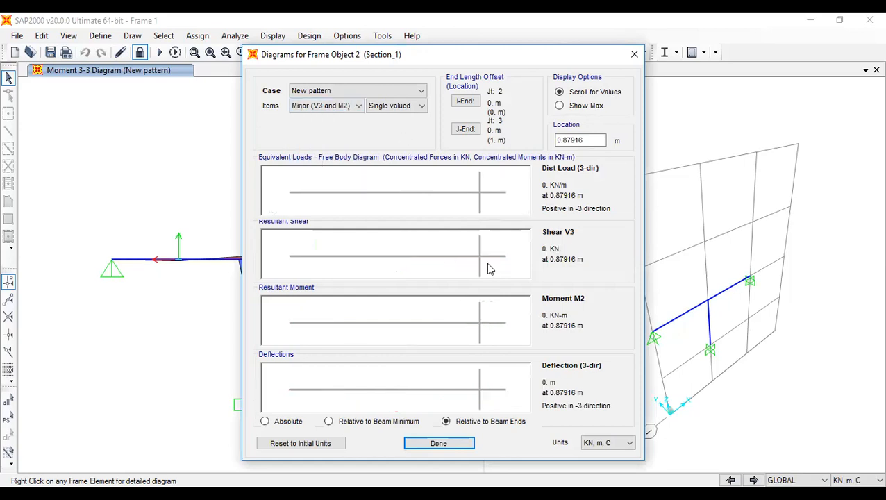
pyautogui.click(355, 107)
pyautogui.click(344, 137)
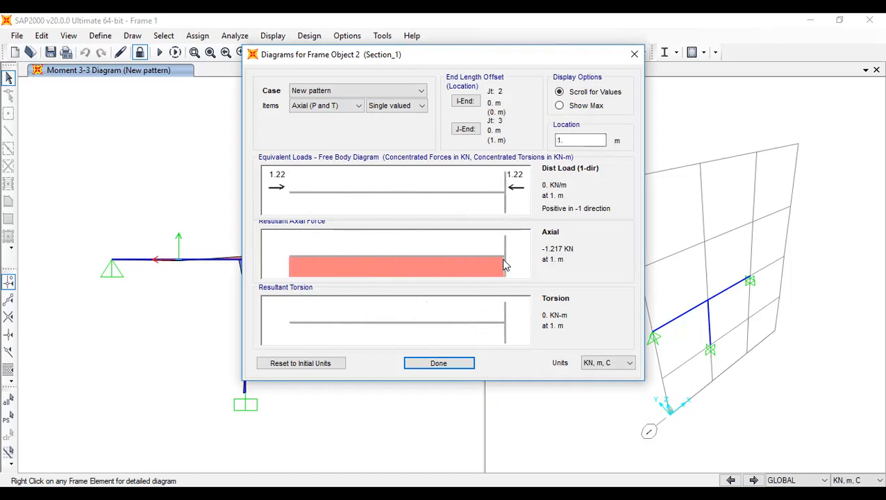
pyautogui.click(348, 112)
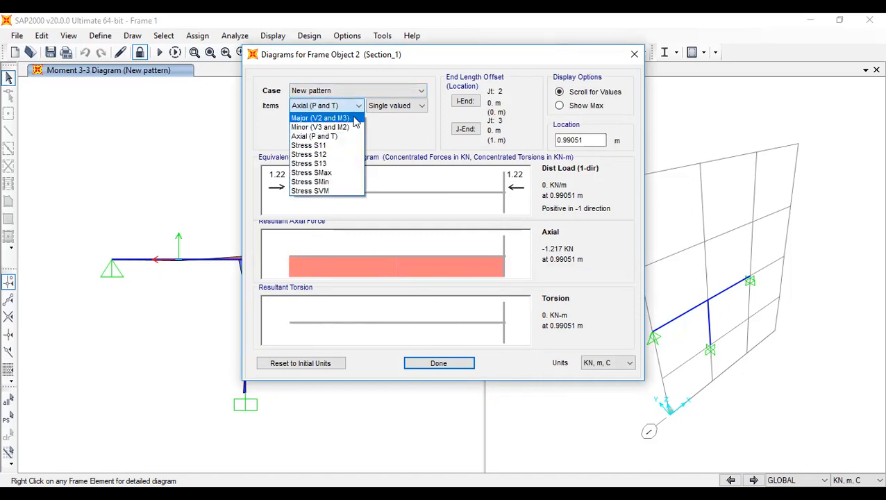
pyautogui.click(354, 119)
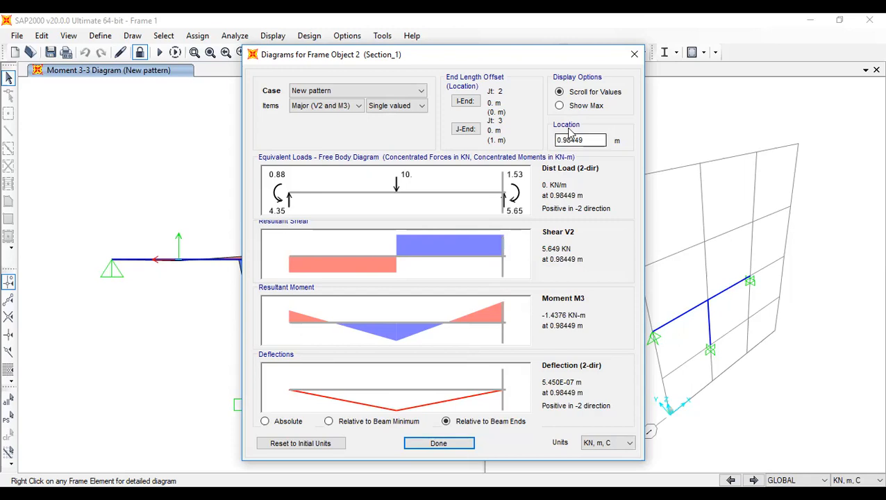
pyautogui.press('Escape')
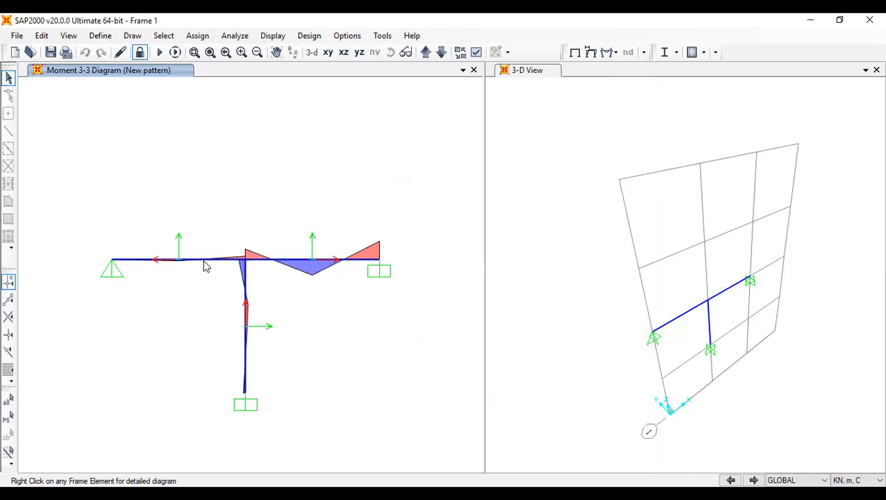
# Inspect the left beam's detailed shear and moment diagrams at its 0 m end, and close the details
pyautogui.rightClick(204, 266)
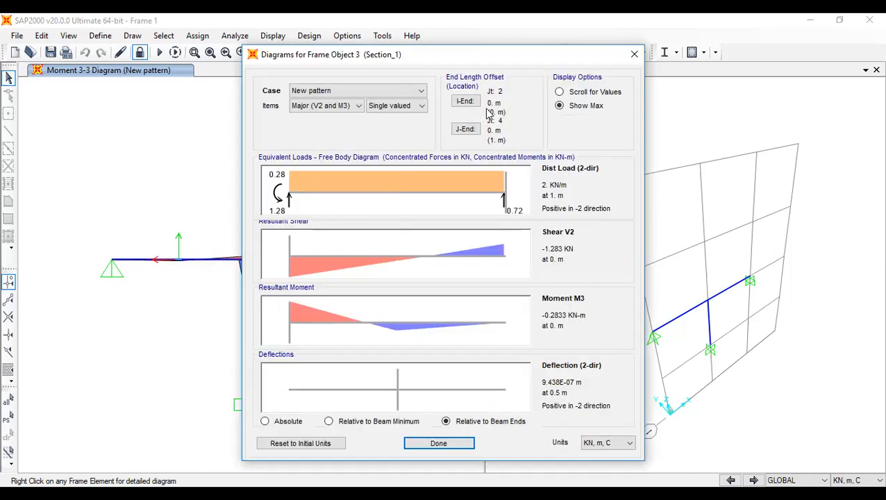
pyautogui.moveTo(417, 275)
pyautogui.mouseDown()
pyautogui.moveTo(259, 270)
pyautogui.moveTo(511, 254)
pyautogui.moveTo(292, 273)
pyautogui.moveTo(495, 258)
pyautogui.moveTo(287, 293)
pyautogui.mouseUp()
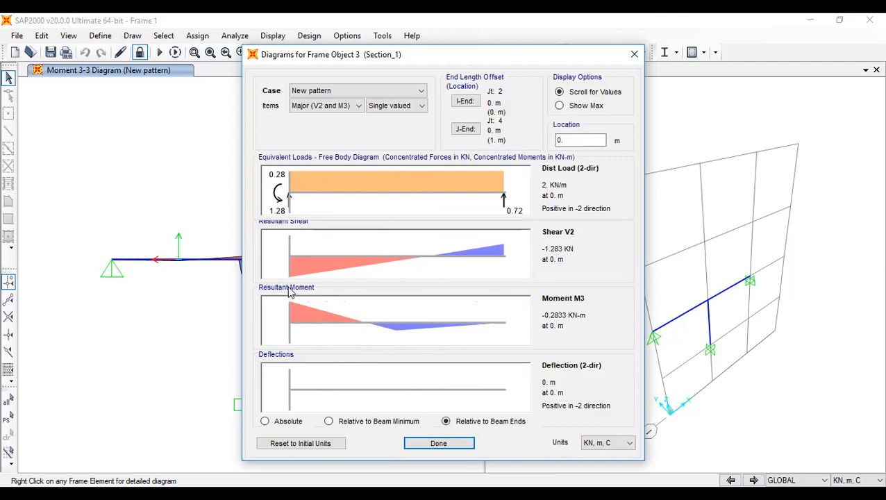
pyautogui.moveTo(290, 291)
pyautogui.mouseDown()
pyautogui.moveTo(508, 273)
pyautogui.moveTo(291, 299)
pyautogui.mouseUp()
pyautogui.moveTo(290, 273)
pyautogui.mouseDown()
pyautogui.moveTo(506, 260)
pyautogui.moveTo(276, 293)
pyautogui.mouseUp()
pyautogui.click(636, 57)
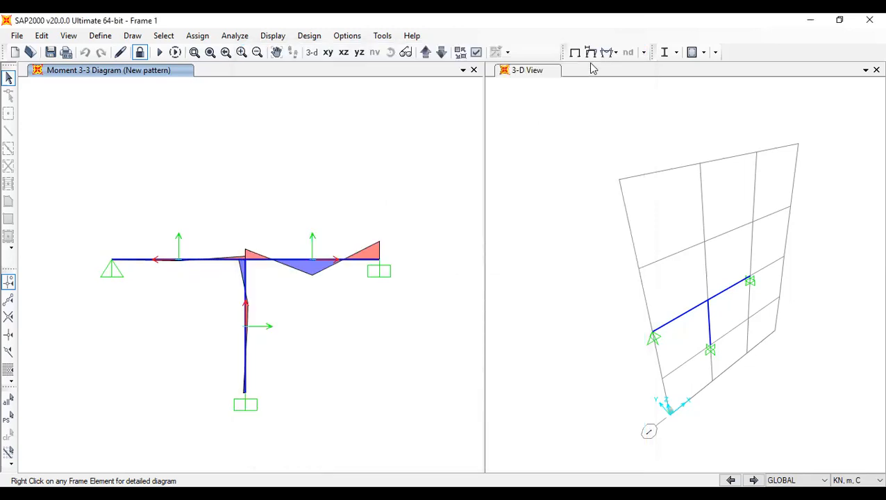
# Redisplay the Moment 3-3 diagram with a user-defined scale of 0.1
pyautogui.click(608, 53)
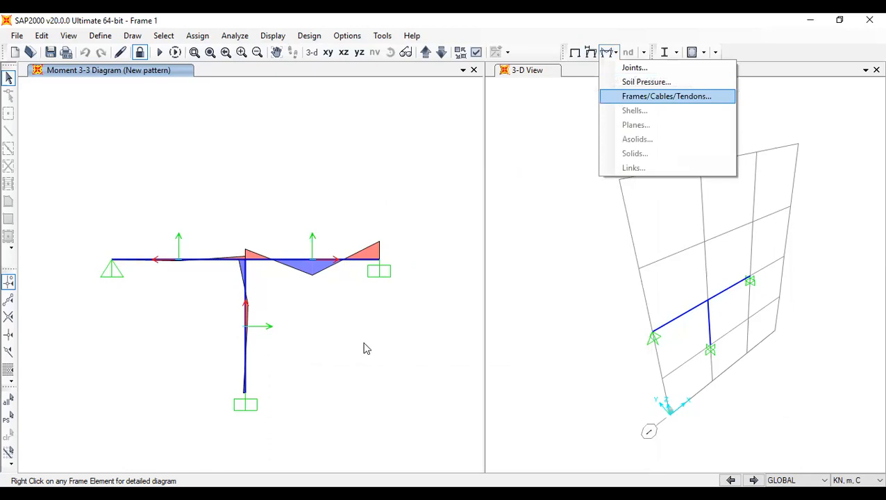
pyautogui.press('Return')
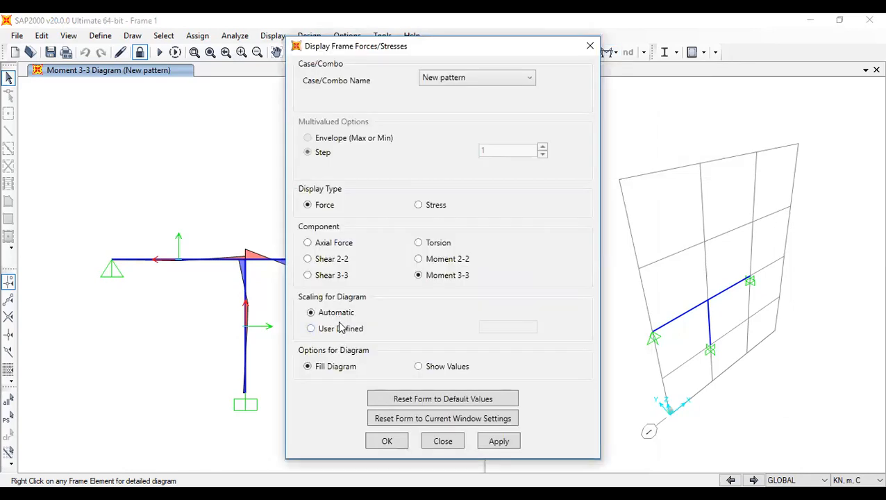
pyautogui.click(311, 329)
pyautogui.moveTo(495, 325); pyautogui.dragTo(477, 332)
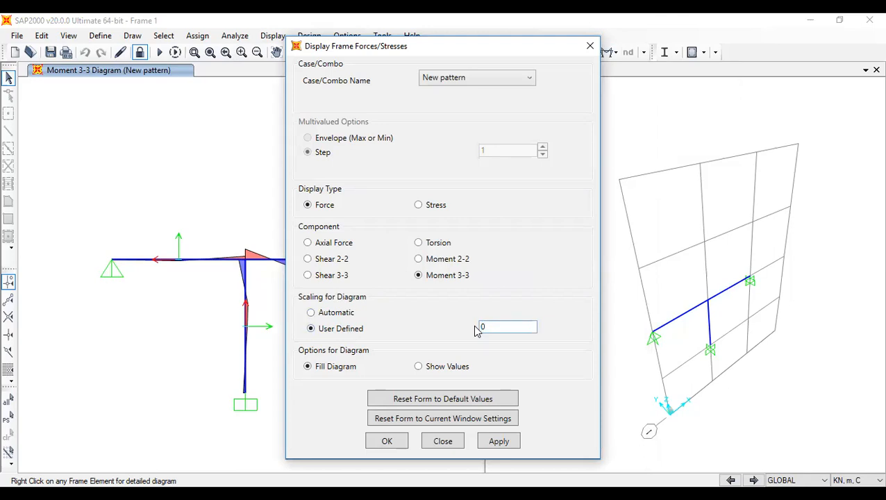
pyautogui.write('0.1')
pyautogui.click(391, 442)
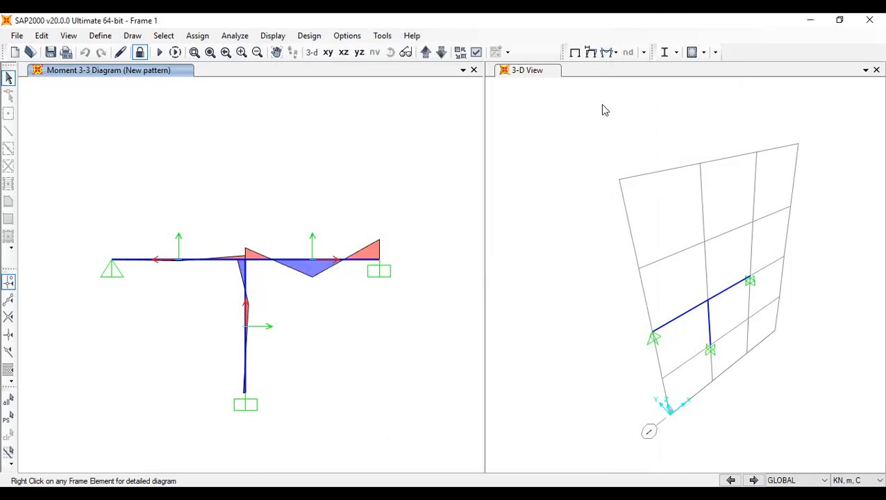
# Set the user-defined scale of the Moment 3-3 diagram to 0.8
pyautogui.click(609, 52)
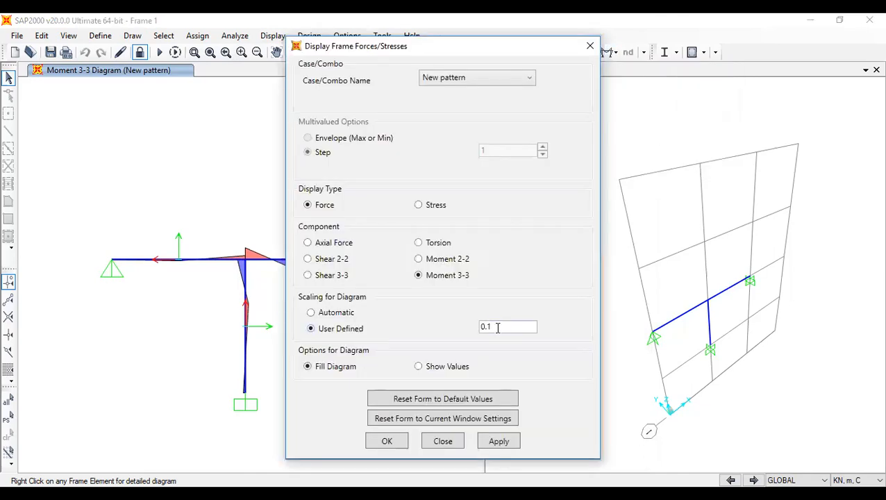
pyautogui.click(497, 328)
pyautogui.press('BackSpace')
pyautogui.write('8')
pyautogui.click(387, 442)
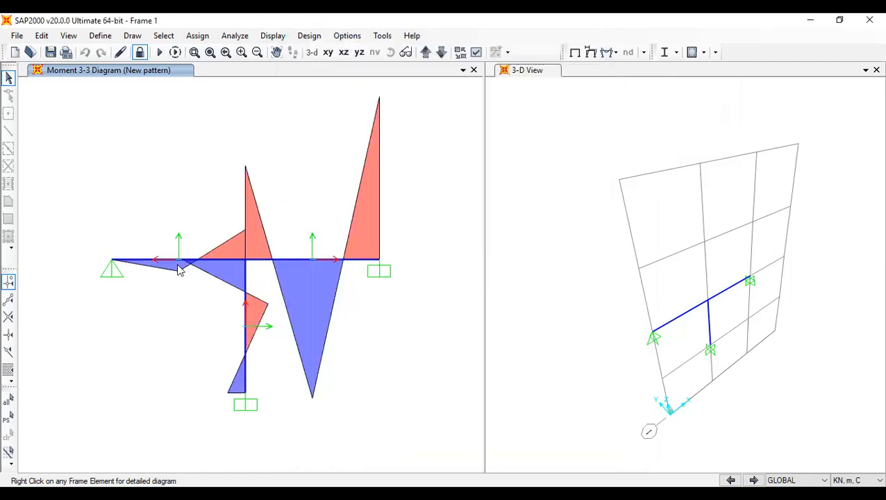
# Compare the left beam's detailed diagrams for the DEAD and New pattern cases, and close the details
pyautogui.rightClick(230, 260)
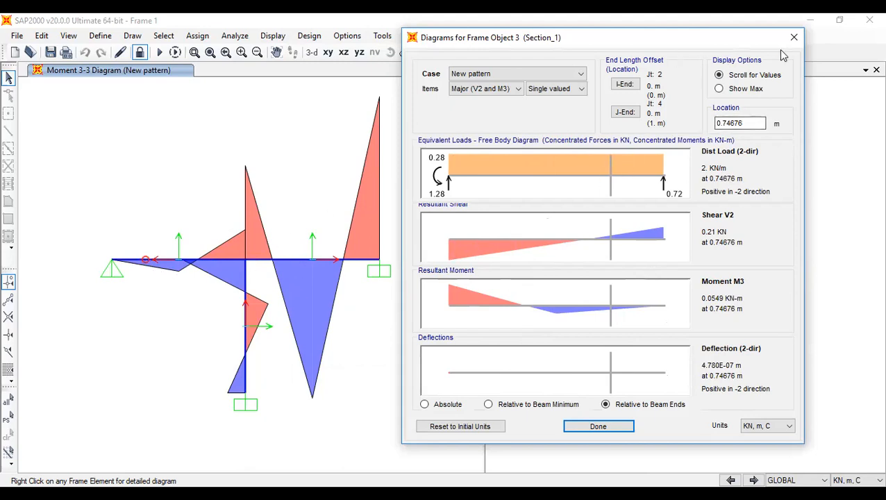
pyautogui.click(528, 72)
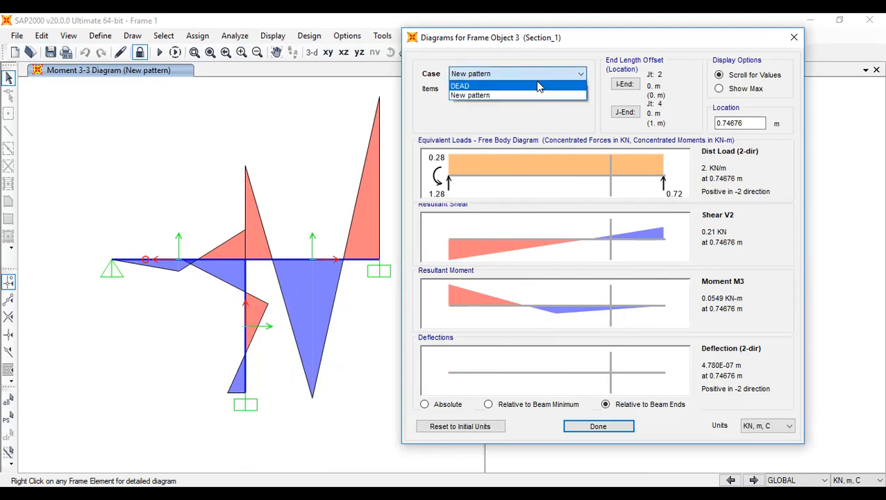
pyautogui.click(537, 83)
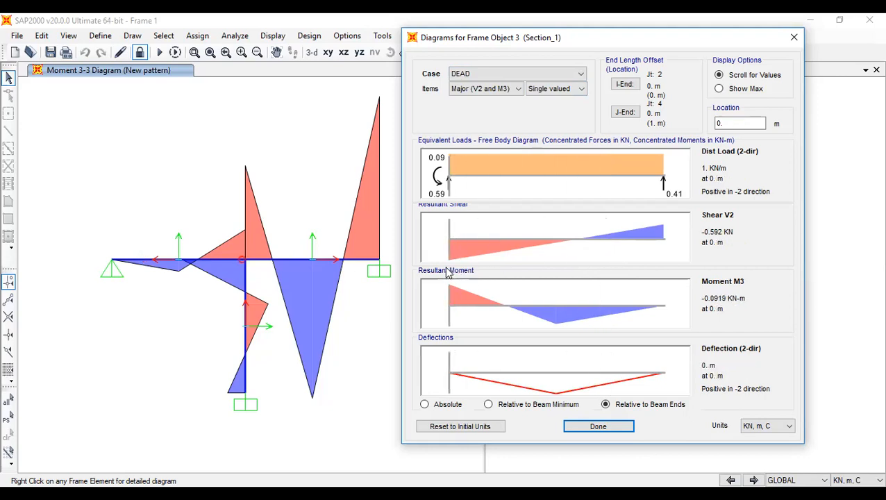
pyautogui.click(516, 73)
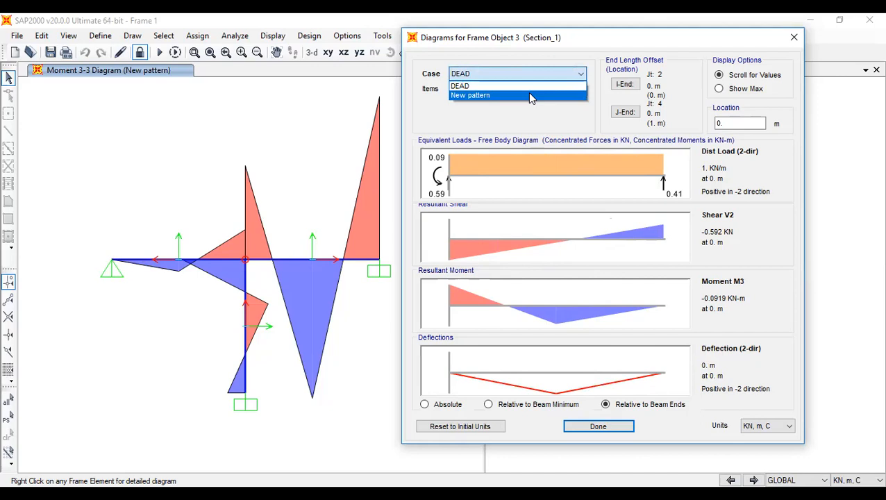
pyautogui.click(529, 96)
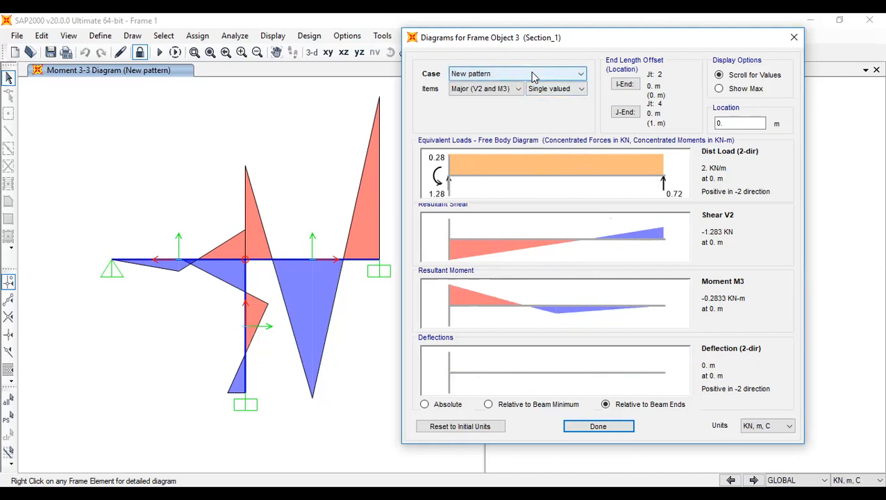
pyautogui.click(599, 426)
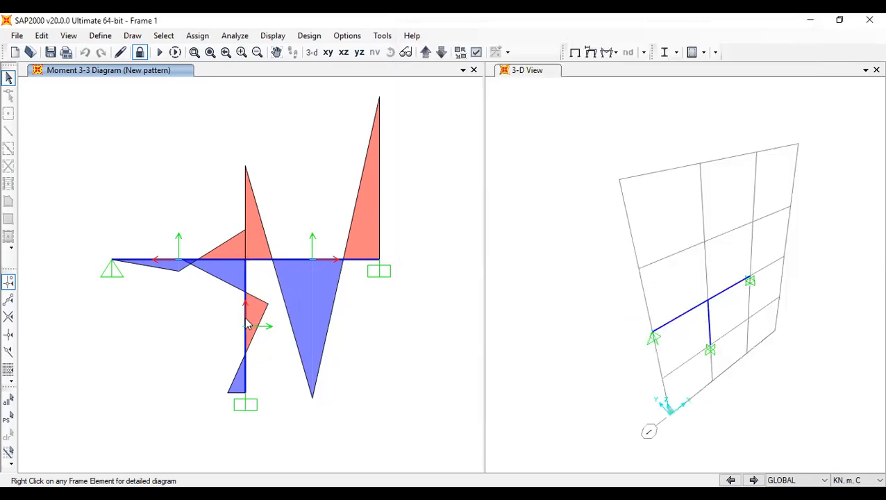
# Inspect the column's detailed shear and moment diagrams at its 1 m end, and close the details
pyautogui.rightClick(247, 324)
pyautogui.moveTo(451, 61); pyautogui.dragTo(650, 42)
pyautogui.moveTo(705, 301); pyautogui.dragTo(727, 309)
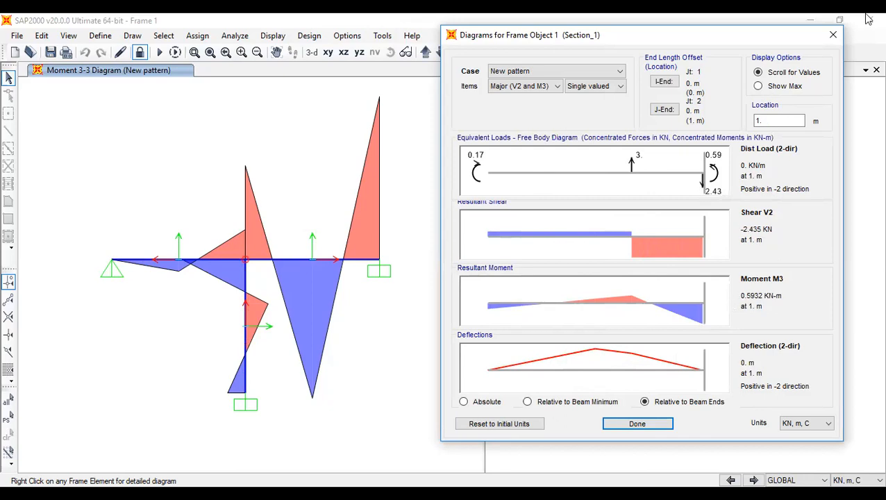
pyautogui.click(832, 39)
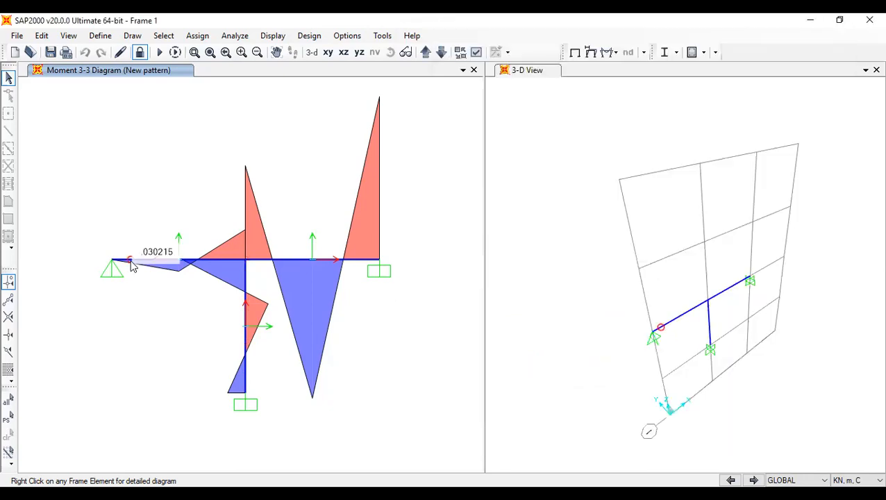
# Set the user-defined scale of the Moment 3-3 diagram to 0.5
pyautogui.click(615, 52)
pyautogui.click(633, 98)
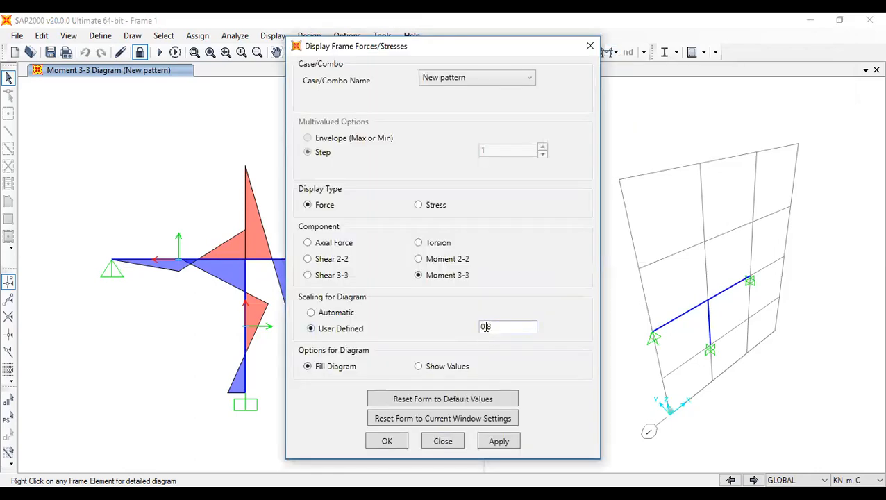
pyautogui.doubleClick(488, 328)
pyautogui.click(386, 443)
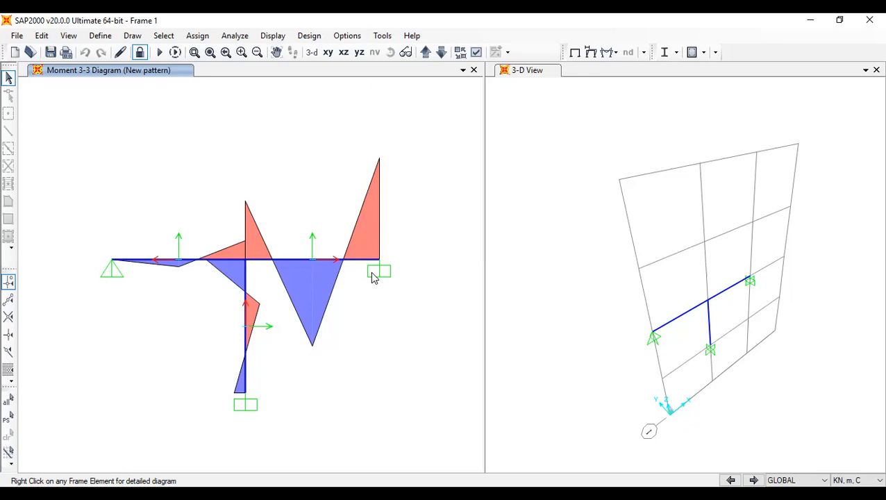
# Select the three frame members without the upper joints, and review the frame force display settings without changing them
pyautogui.moveTo(62, 125); pyautogui.dragTo(450, 453)
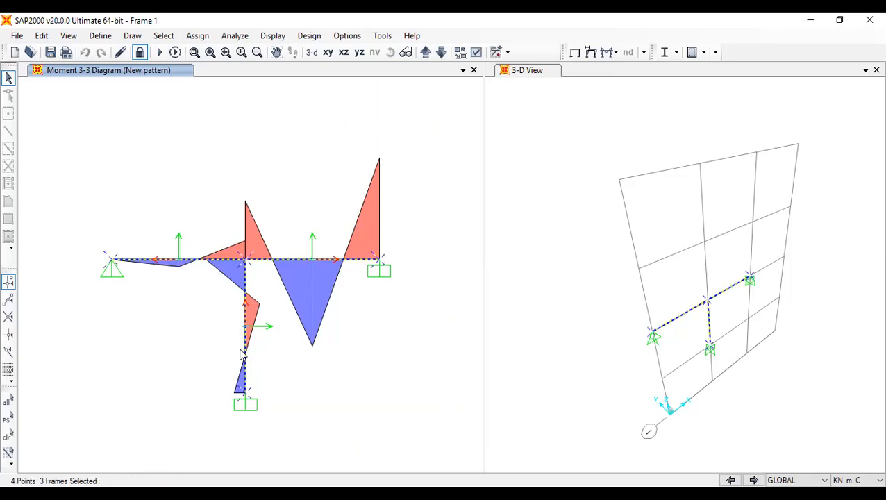
pyautogui.click(247, 260)
pyautogui.click(111, 262)
pyautogui.click(379, 265)
pyautogui.click(614, 53)
pyautogui.click(660, 97)
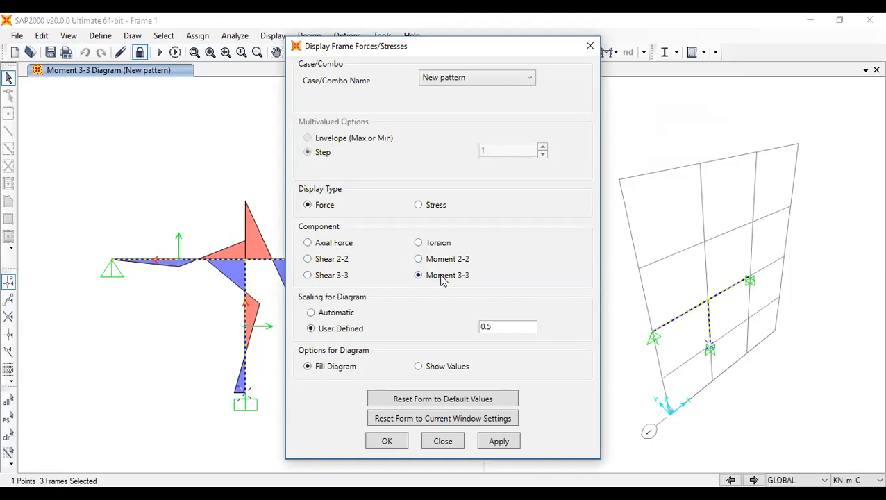
pyautogui.click(590, 47)
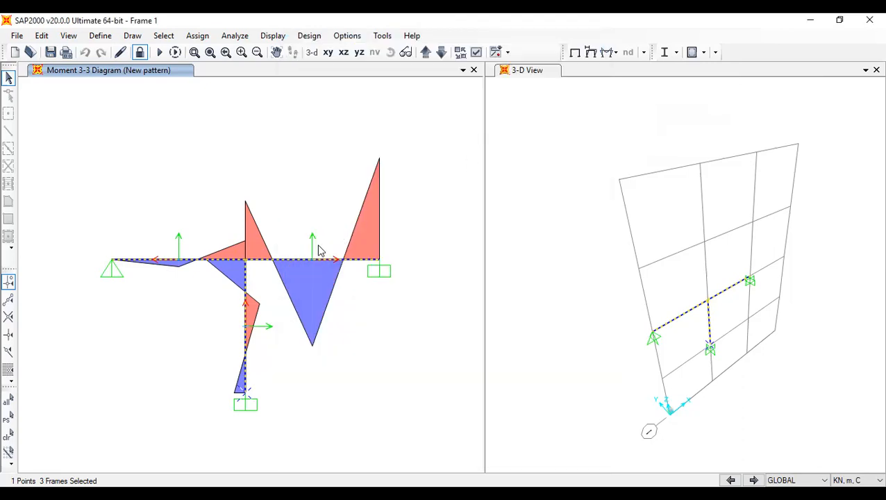
# View the Moment 3-3 diagram in 3-D and return to a centred X-Z plane view
pyautogui.click(312, 52)
pyautogui.scroll(5, 221, 325)
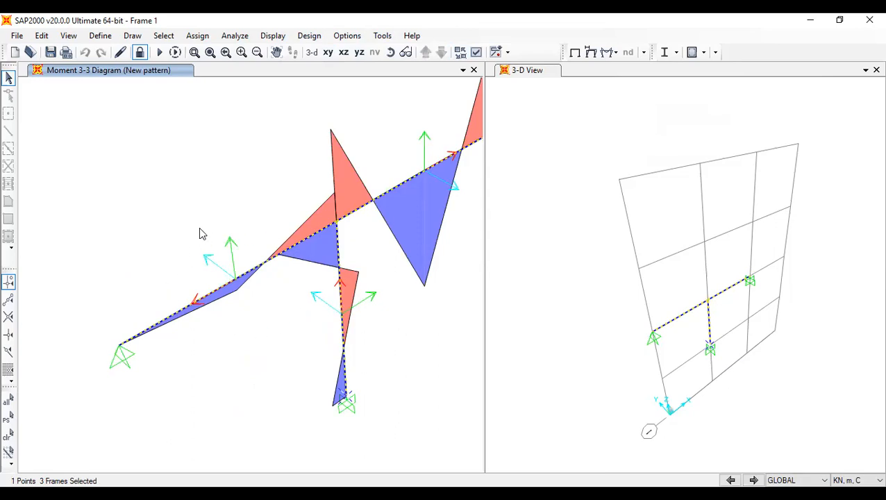
pyautogui.click(343, 53)
pyautogui.scroll(2, 232, 306)
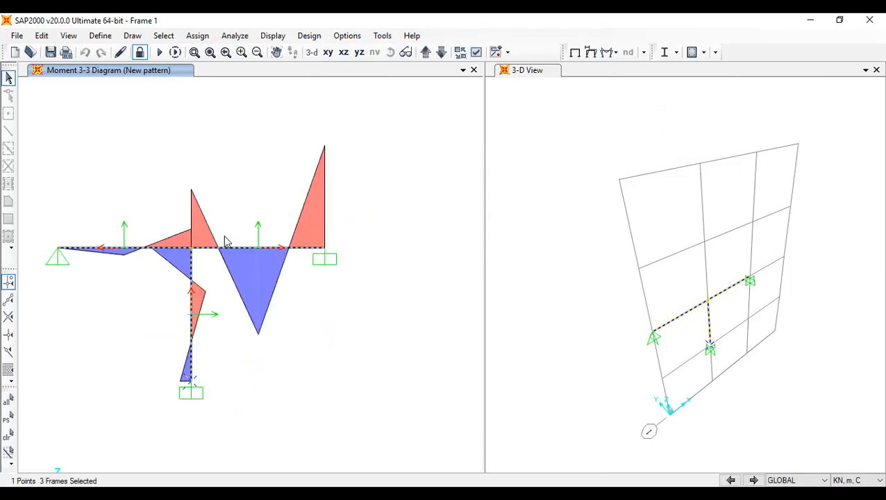
pyautogui.moveTo(224, 266)
pyautogui.moveTo(223, 266); pyautogui.dragTo(262, 285, button='middle')
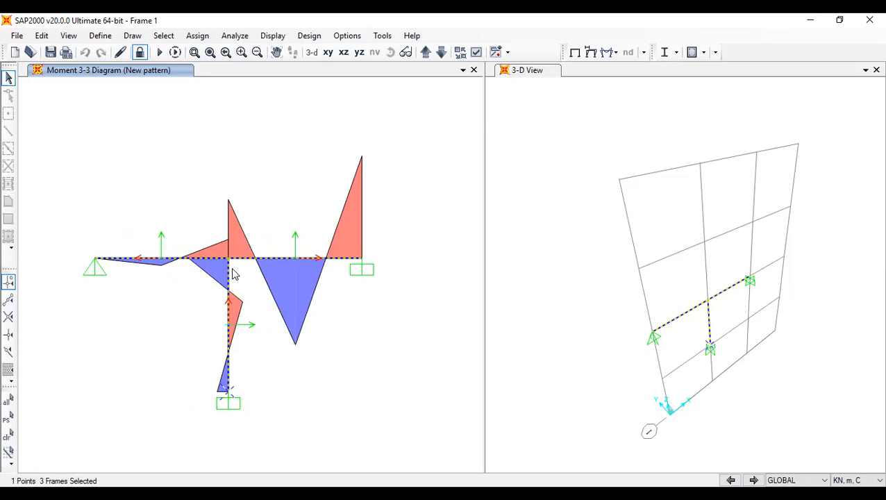
# Inspect the right beam's detailed diagrams at its fixed end for the New pattern case, and close the details
pyautogui.moveTo(359, 262)
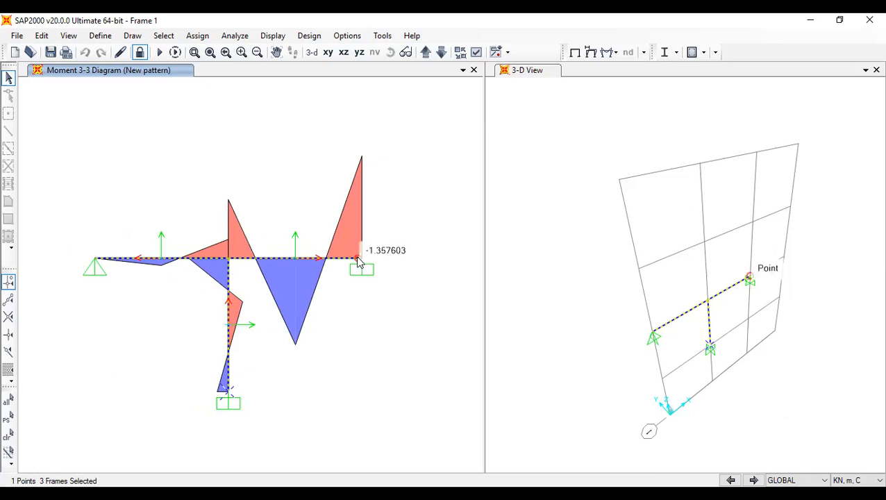
pyautogui.rightClick(358, 258)
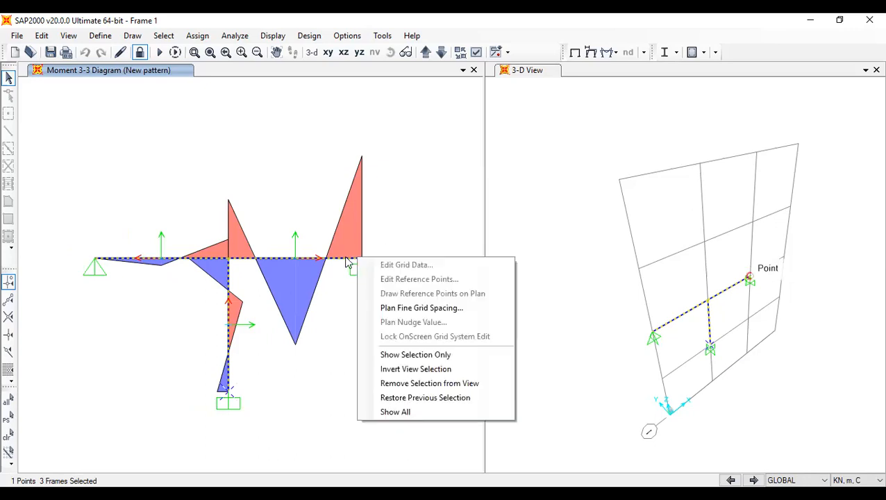
pyautogui.rightClick(348, 262)
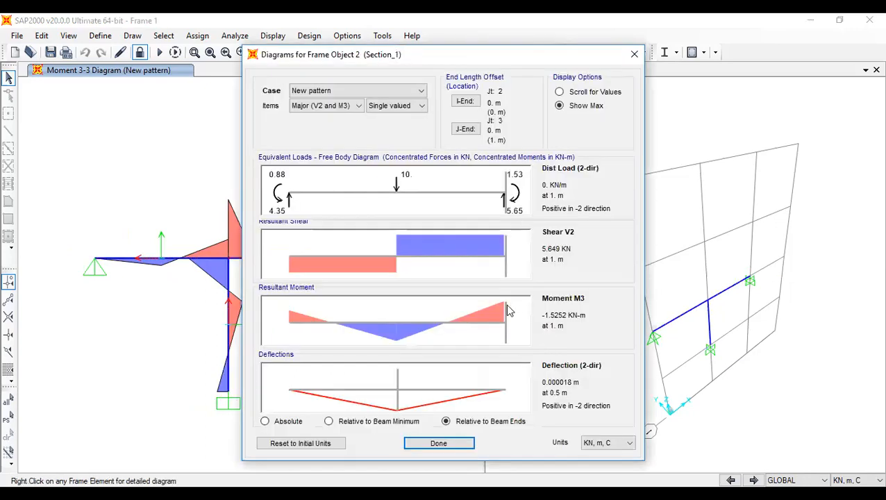
pyautogui.click(633, 53)
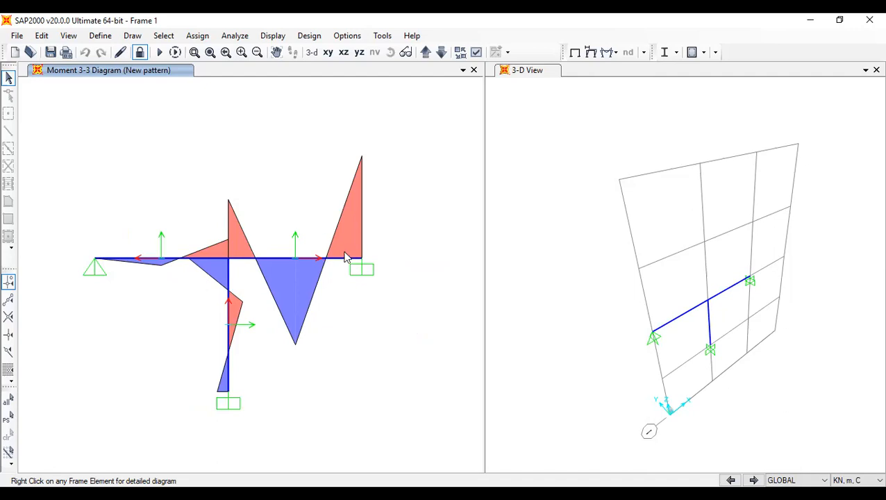
pyautogui.moveTo(347, 264)
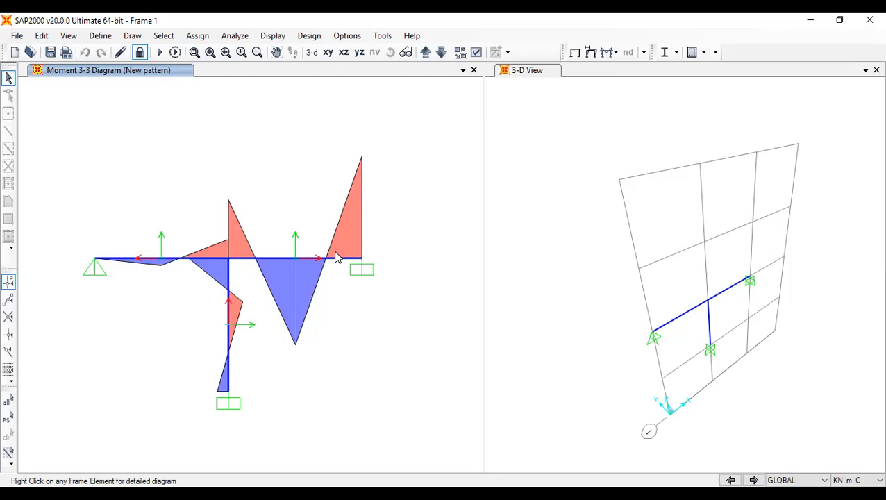
# Check the definition of New pattern in the load patterns and close the definitions unchanged
pyautogui.click(114, 37)
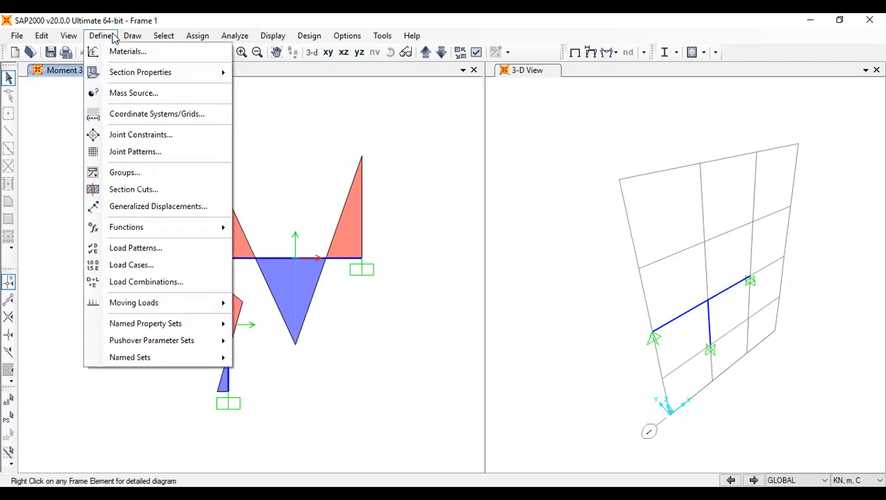
pyautogui.click(137, 254)
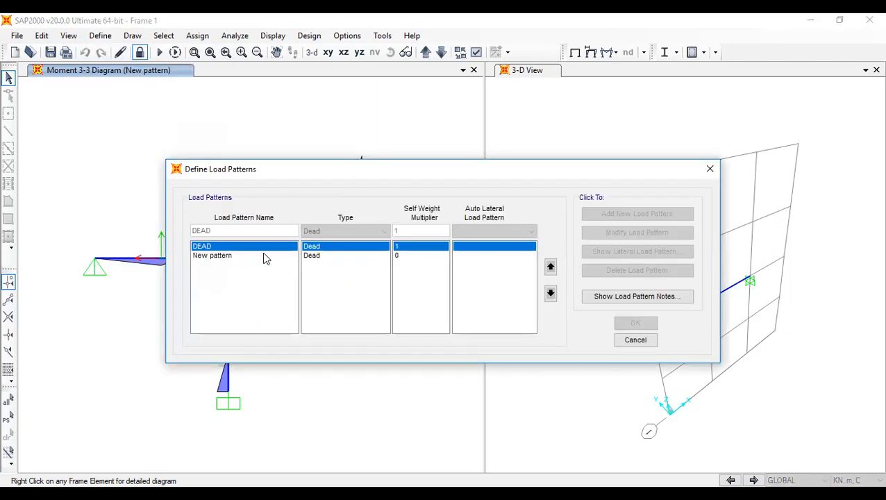
pyautogui.click(234, 258)
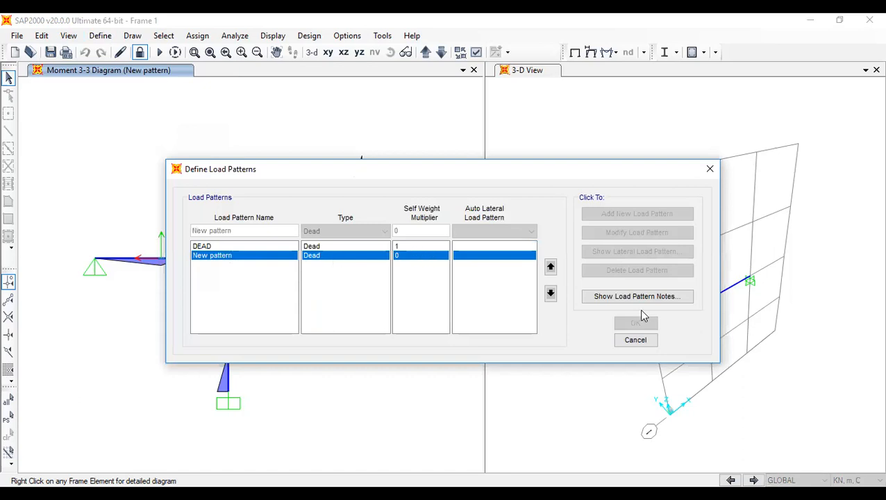
pyautogui.click(710, 169)
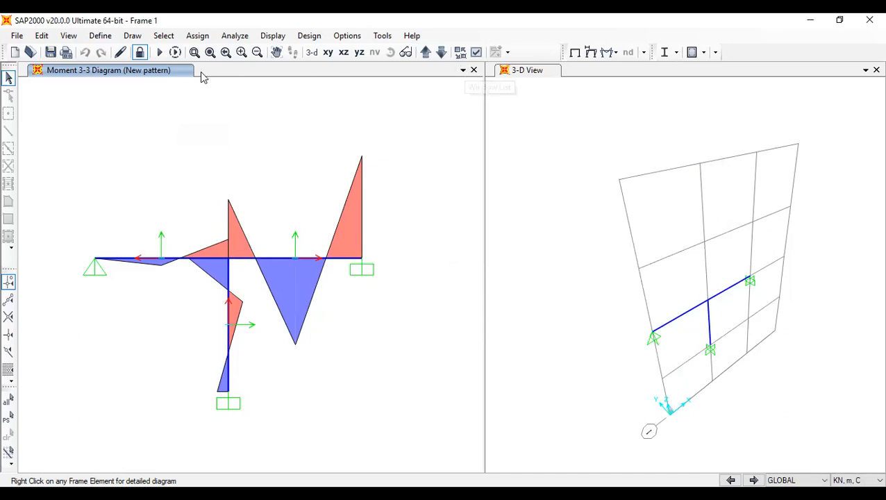
# Unlock the model, accepting deletion of the results, and rerun the analysis for DEAD and New pattern
pyautogui.click(140, 53)
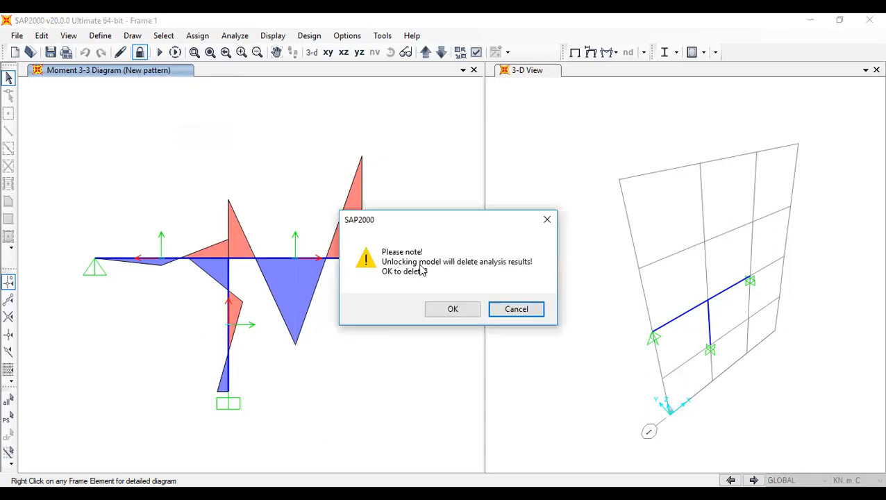
pyautogui.click(462, 310)
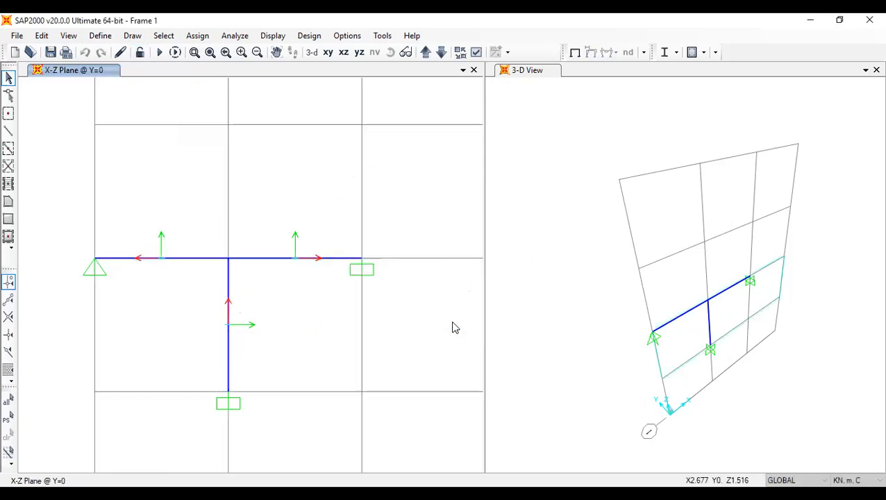
pyautogui.click(161, 52)
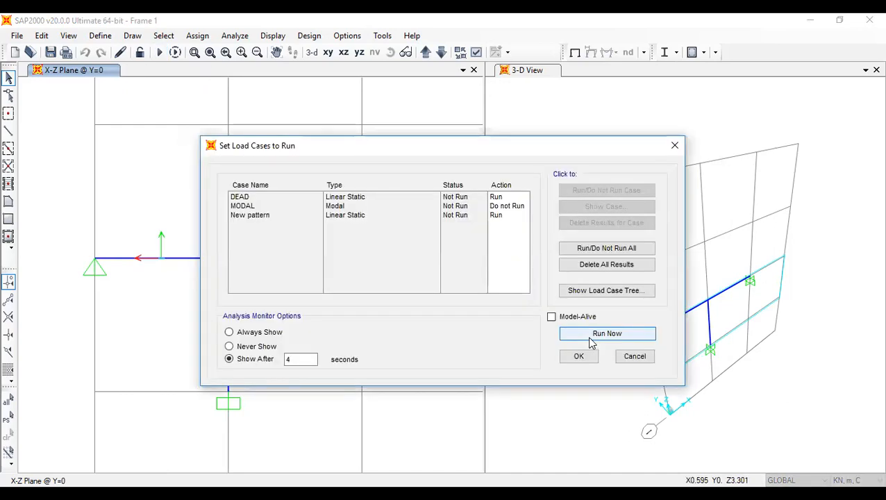
pyautogui.click(594, 334)
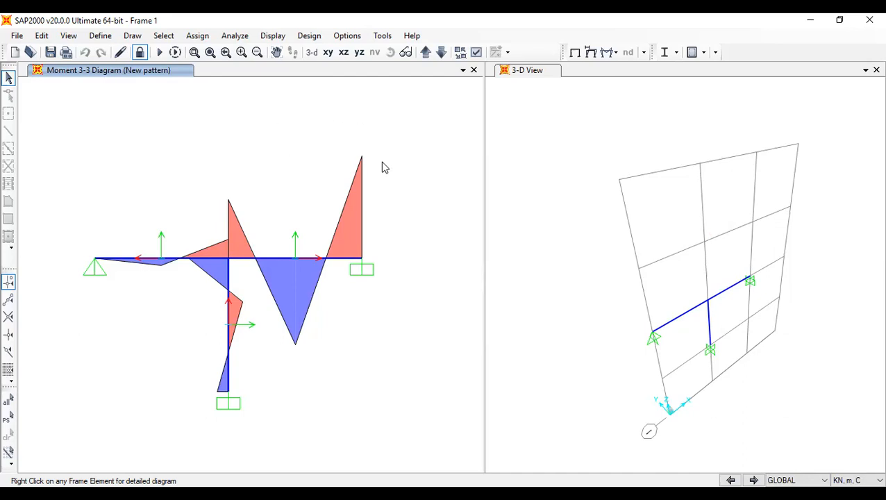
# Display the New pattern axial force diagram in the 3-D view, filled and with a user-defined scale of 0.5
pyautogui.click(610, 102)
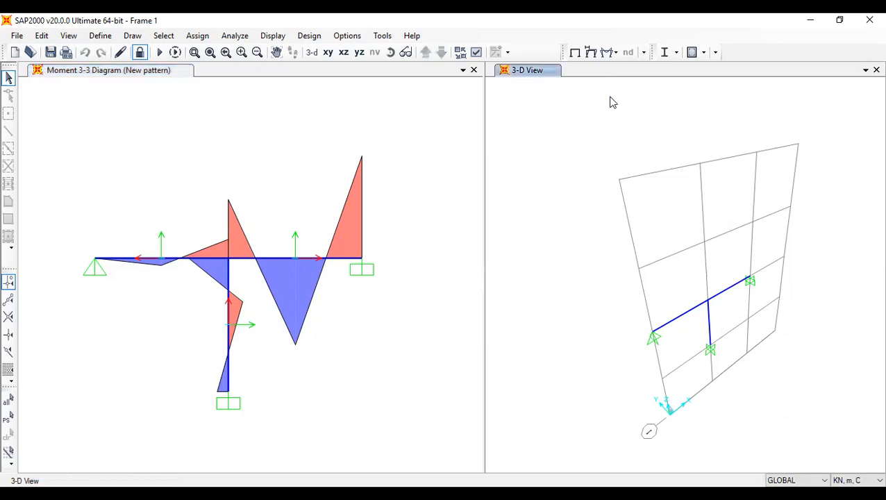
pyautogui.click(611, 53)
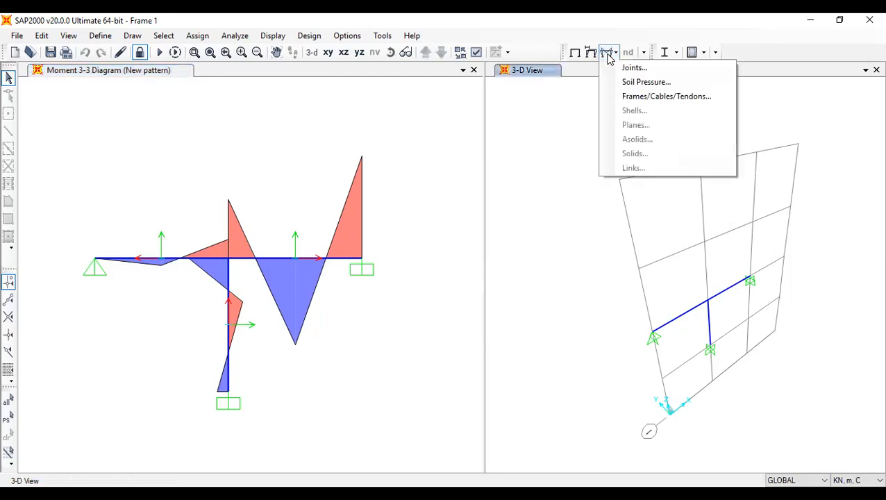
pyautogui.click(630, 97)
pyautogui.click(345, 260)
pyautogui.click(343, 244)
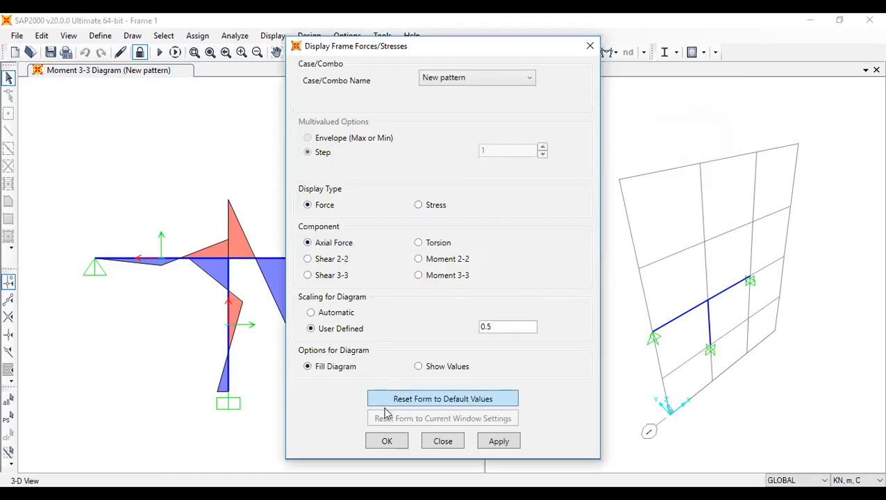
pyautogui.click(389, 441)
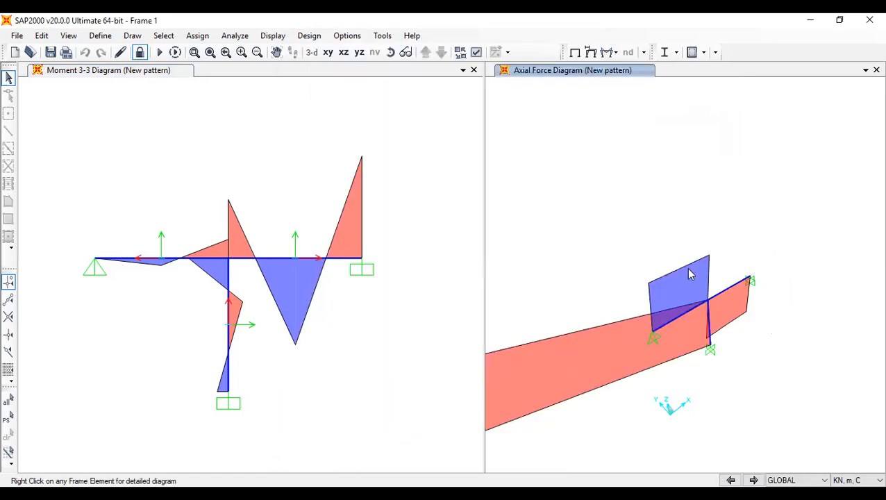
pyautogui.moveTo(709, 287)
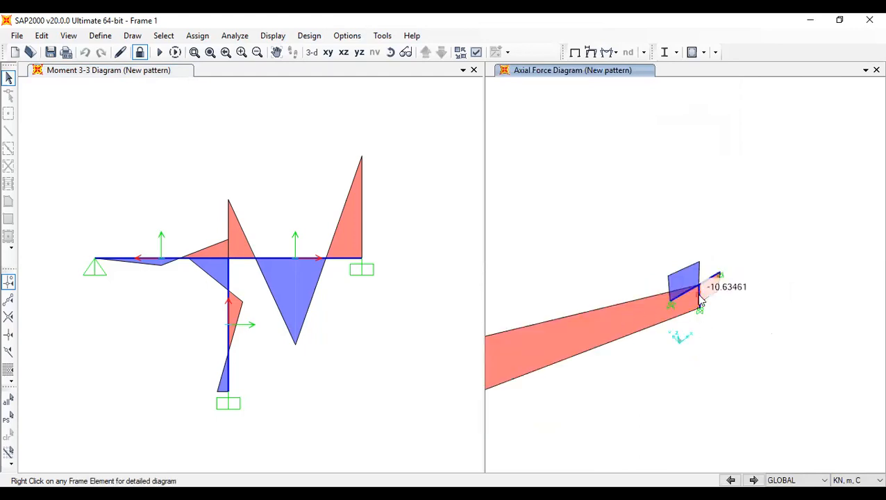
# Try a smaller user-defined scale for the axial force diagram in the 3-D view
pyautogui.click(608, 53)
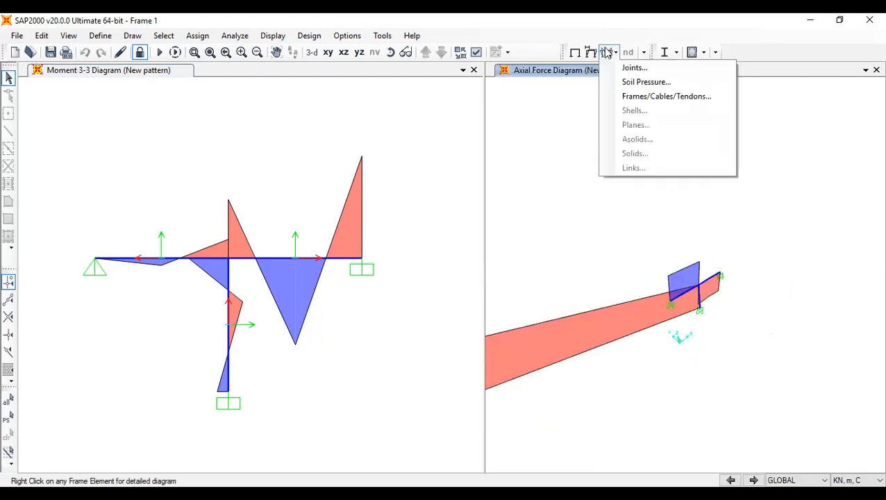
pyautogui.click(640, 97)
pyautogui.click(486, 327)
pyautogui.write('0.5')
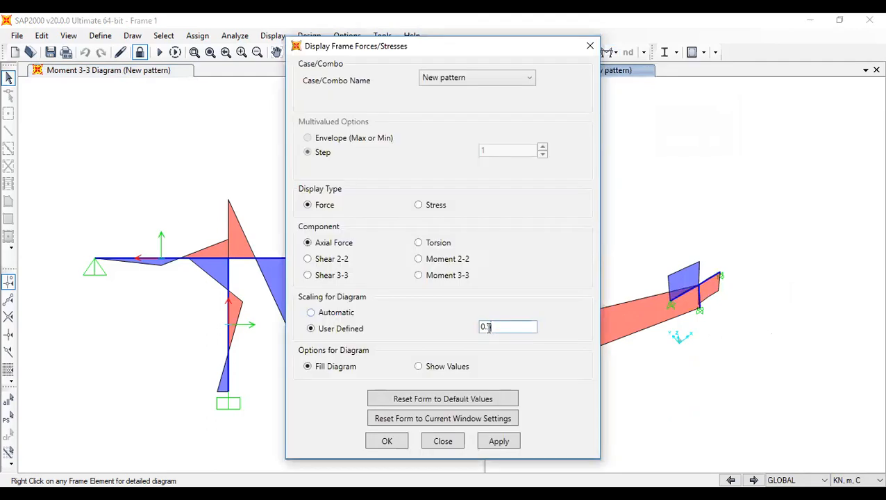
pyautogui.click(386, 441)
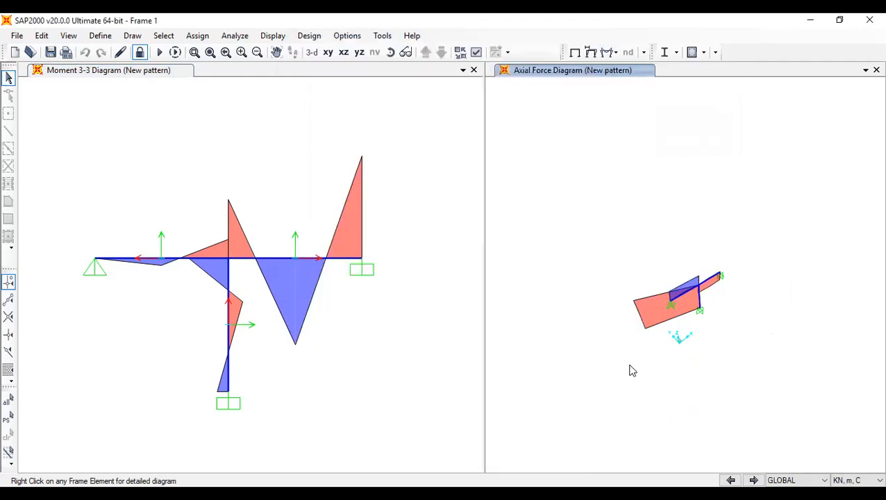
# Set the user-defined scale of the axial force diagram to 0.1
pyautogui.click(608, 53)
pyautogui.click(644, 101)
pyautogui.click(491, 327)
pyautogui.press('BackSpace')
pyautogui.write('1')
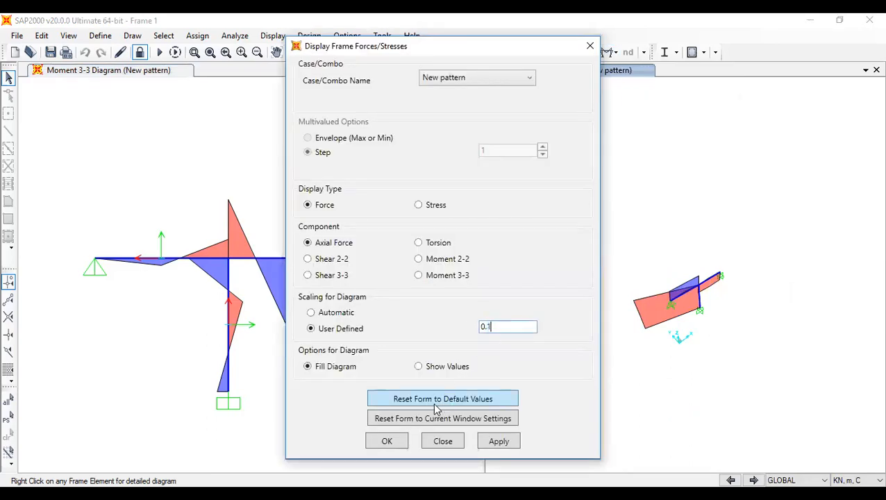
pyautogui.click(393, 442)
# Inspect the column's axial force and its detailed diagrams from the axial force view, and close the details
pyautogui.scroll(4, 695, 300)
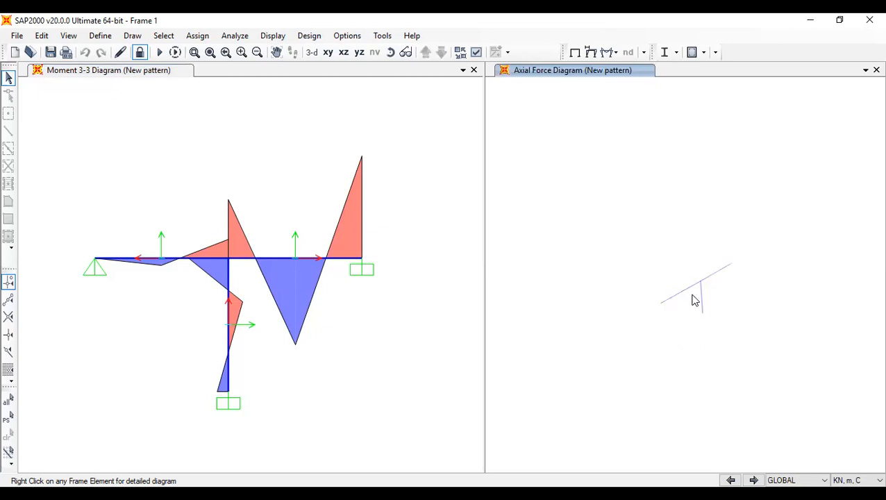
pyautogui.scroll(2, 739, 290)
pyautogui.scroll(2, 625, 313)
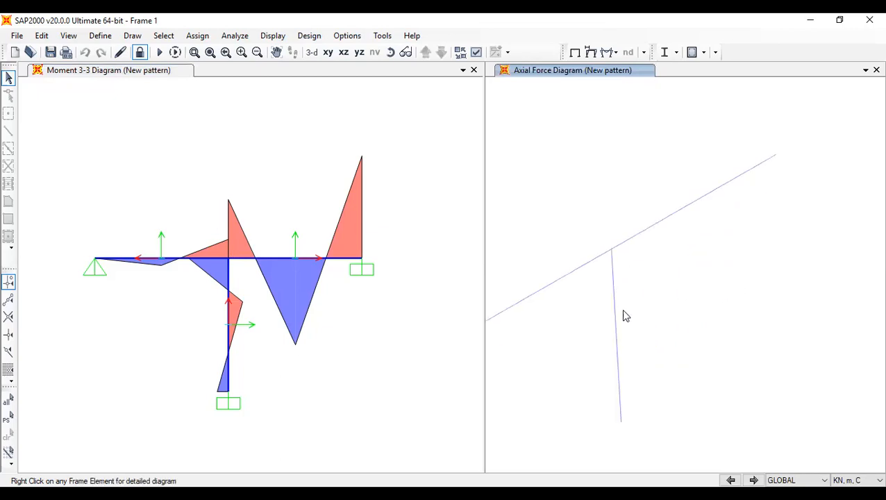
pyautogui.scroll(-1, 624, 316)
pyautogui.scroll(-1, 623, 316)
pyautogui.moveTo(623, 324)
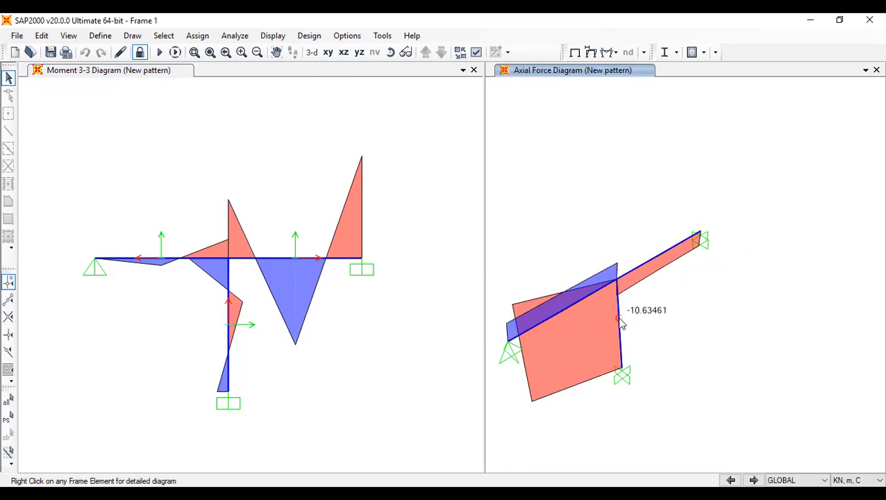
pyautogui.rightClick(622, 325)
pyautogui.moveTo(301, 255); pyautogui.dragTo(346, 257)
pyautogui.click(636, 54)
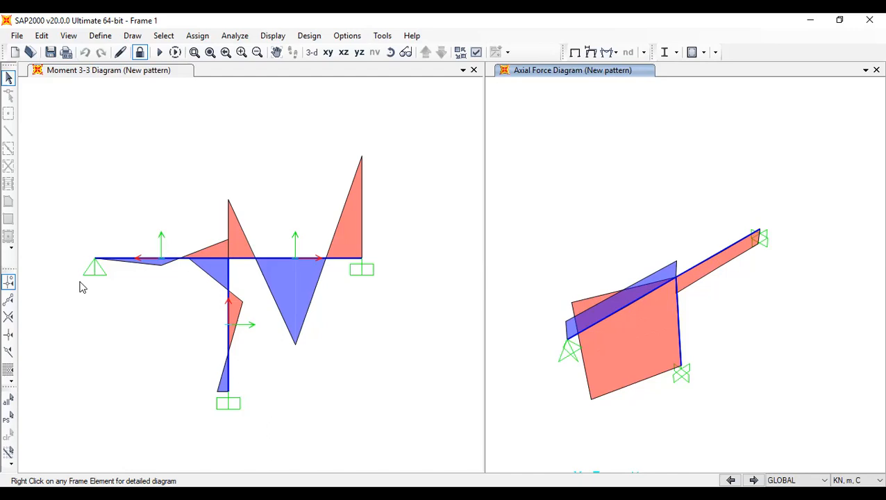
pyautogui.click(102, 37)
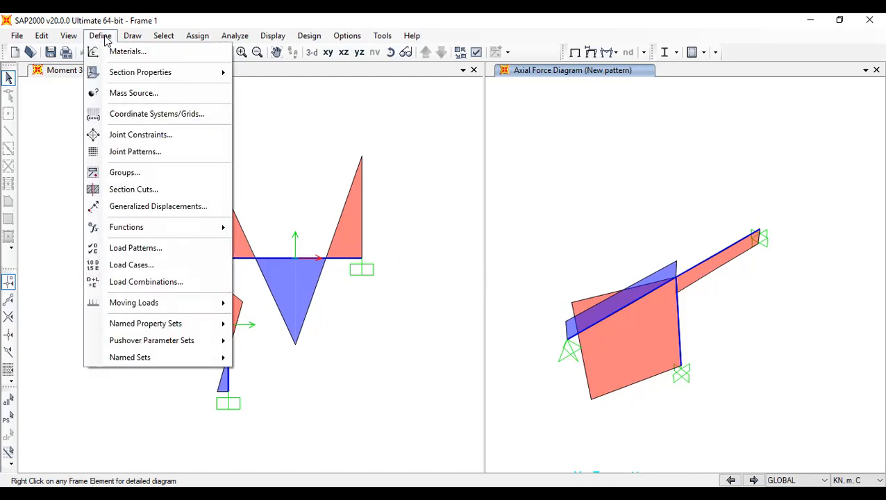
pyautogui.click(146, 74)
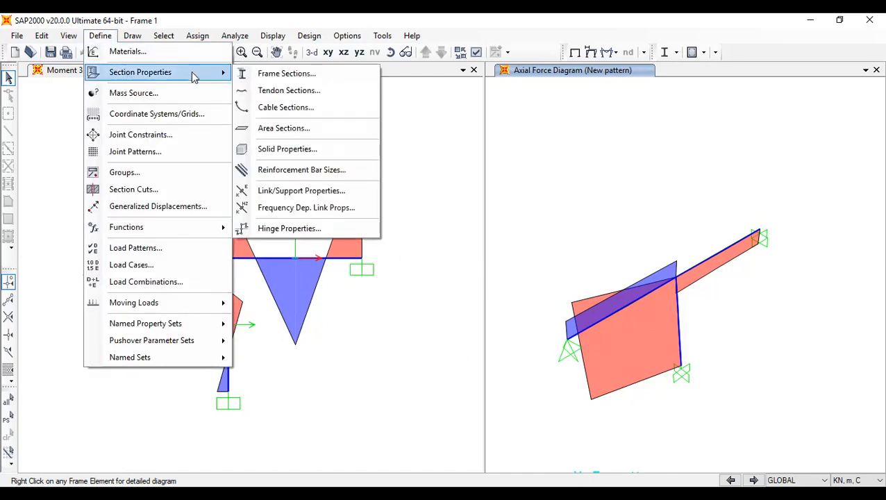
pyautogui.click(441, 237)
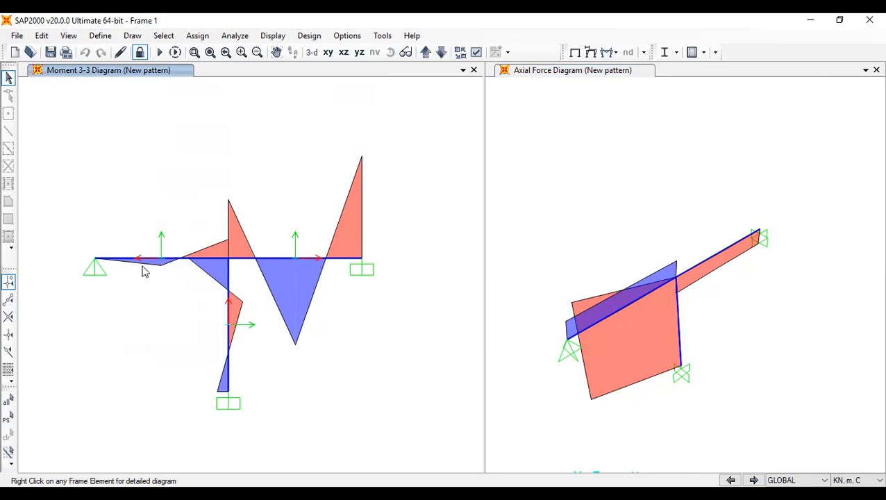
pyautogui.moveTo(231, 267)
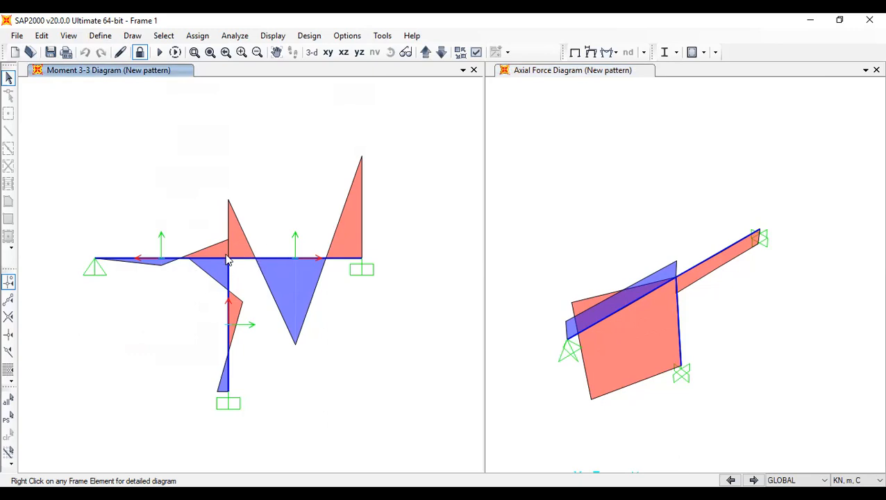